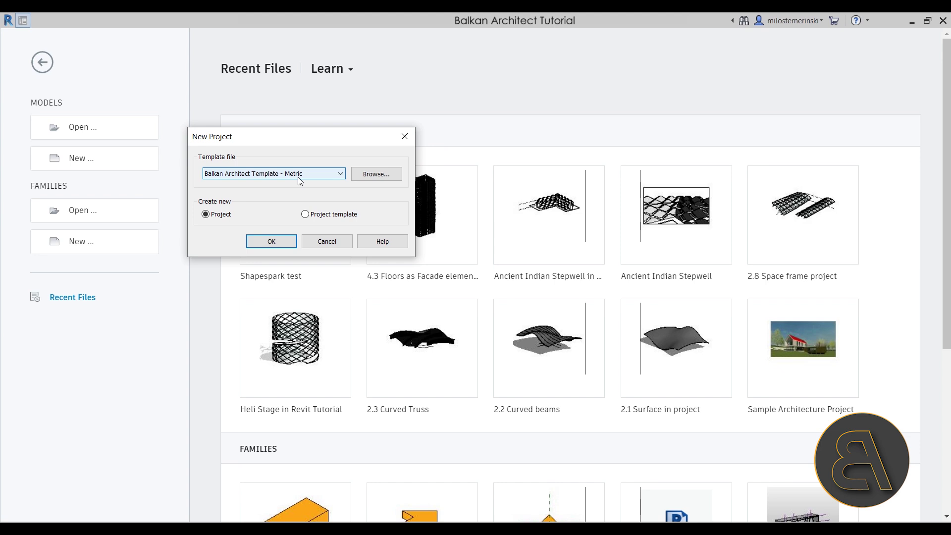
- Create a new project from the Balkan Architect Template - Metric template
click(262, 242)
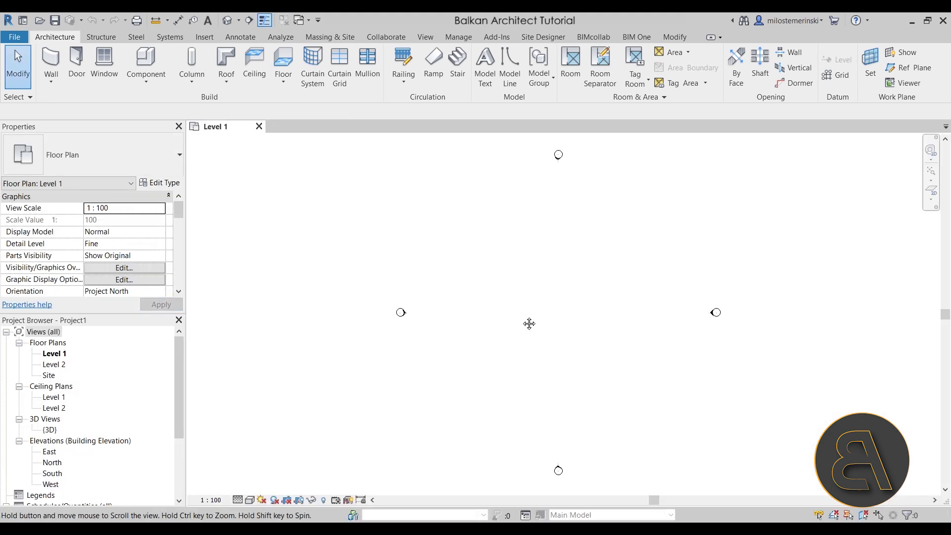
- Draw a rectangle of Generic - 400mm walls about 6 by 8 m between the elevation markers on Level 1
middle_drag(529, 323, 435, 319)
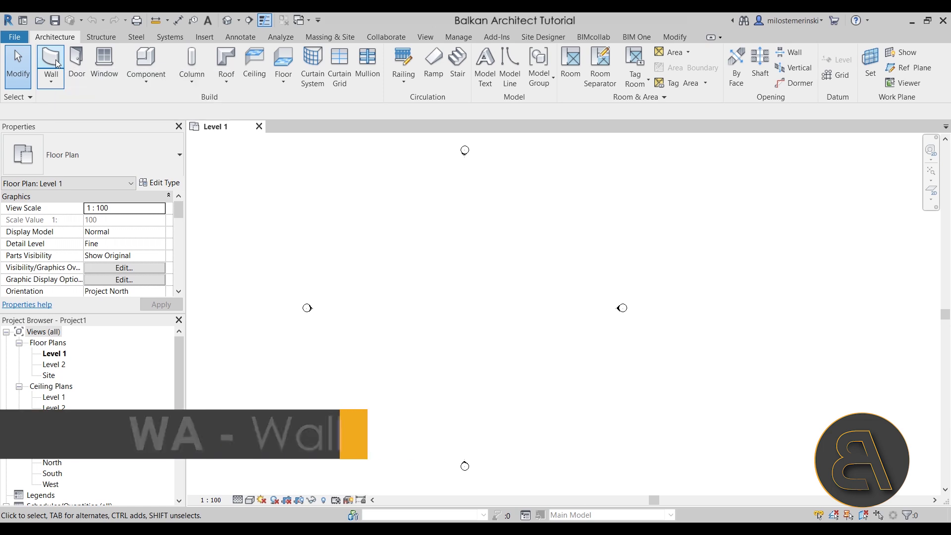
key(w)
key(a)
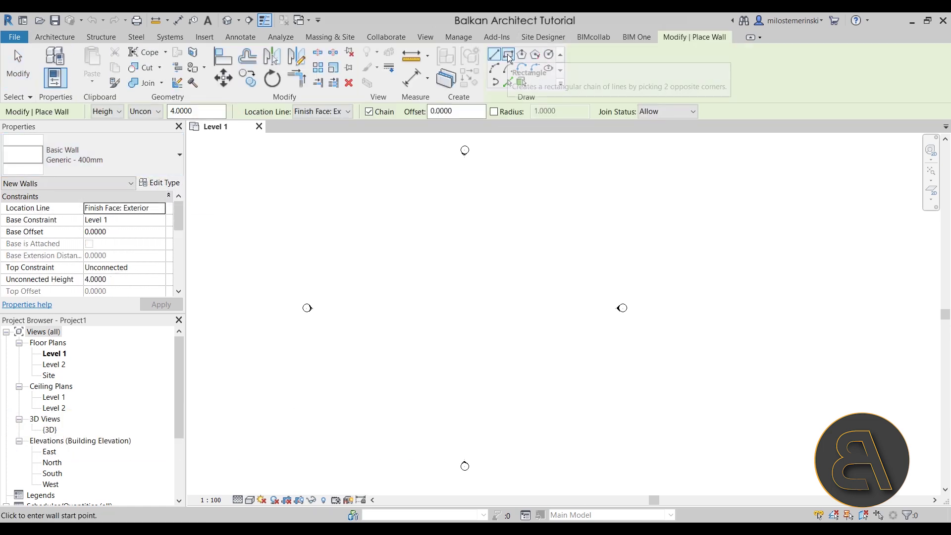
click(509, 57)
click(446, 284)
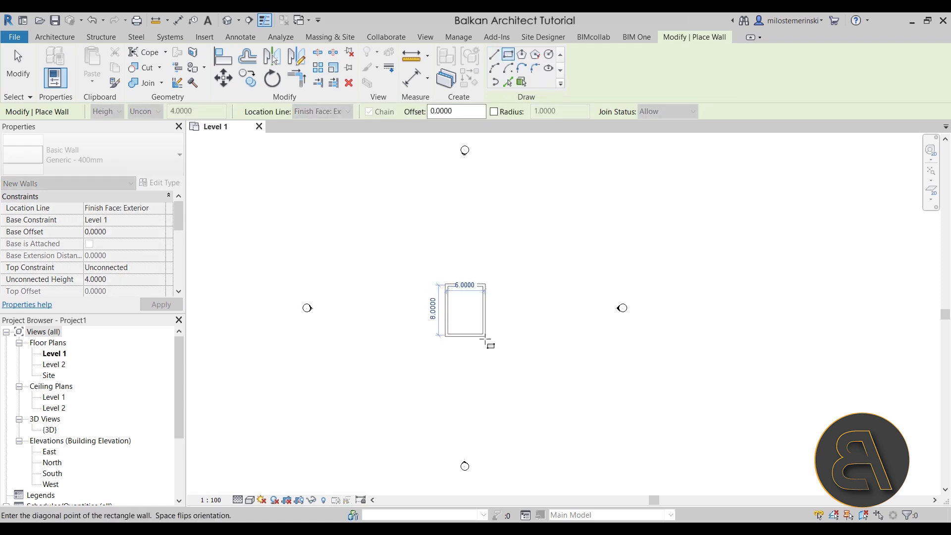
click(485, 336)
key(Escape)
key(Escape)
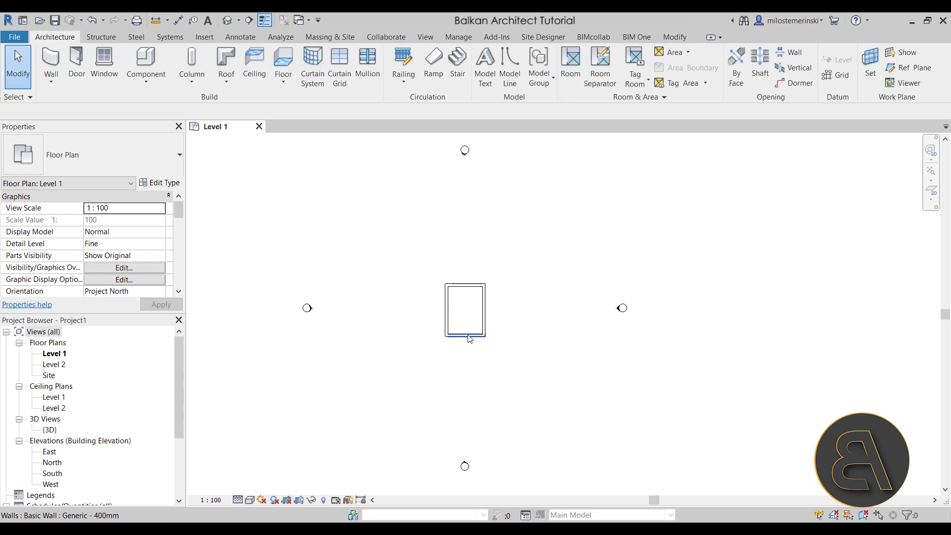
click(469, 338)
key(Escape)
scroll(474, 291, up, 3)
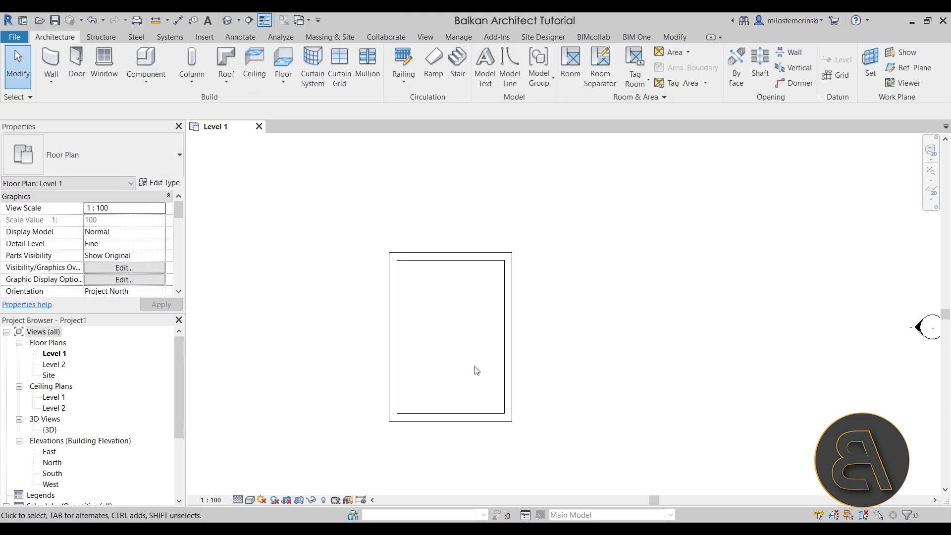
- On the Level 2 floor plan, start a footprint roof and trace its boundary from the entire chain of walls
double_click(63, 368)
scroll(440, 265, up, 1)
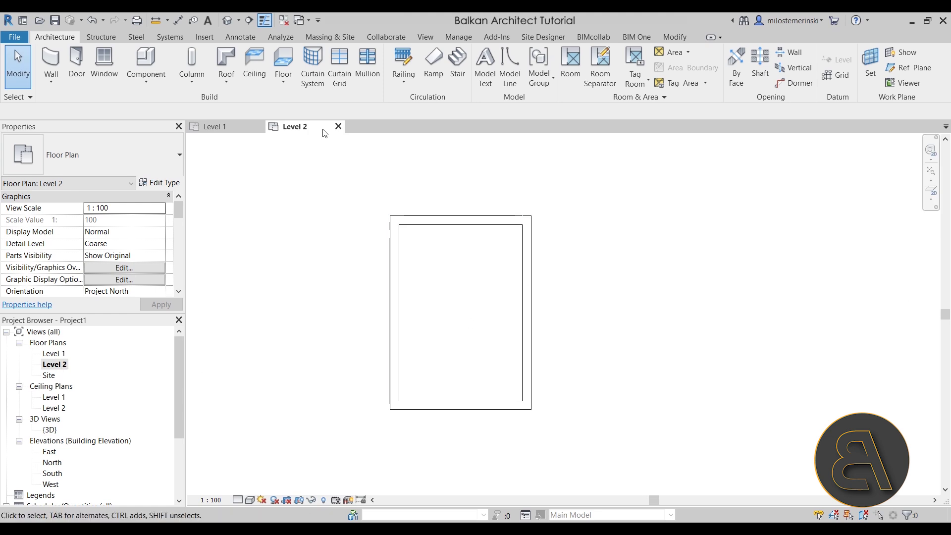
click(221, 61)
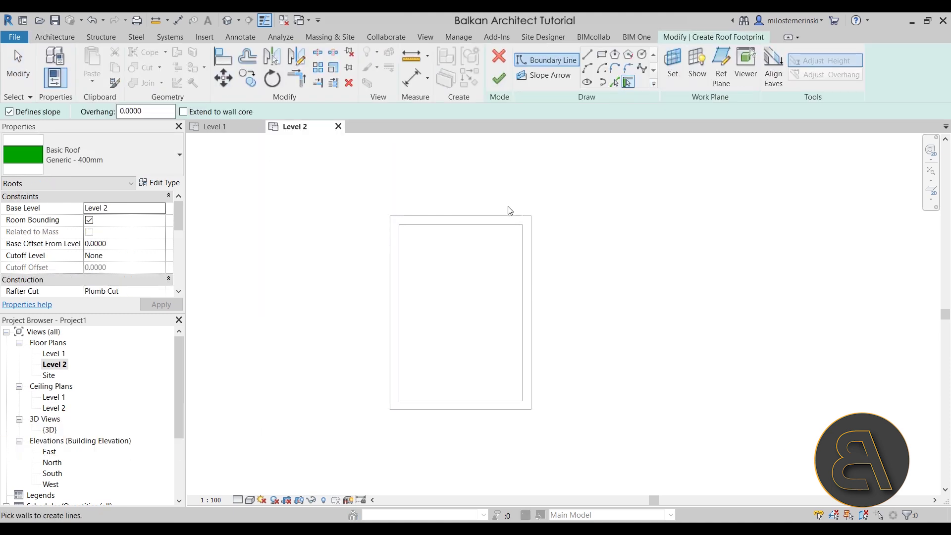
key(Tab)
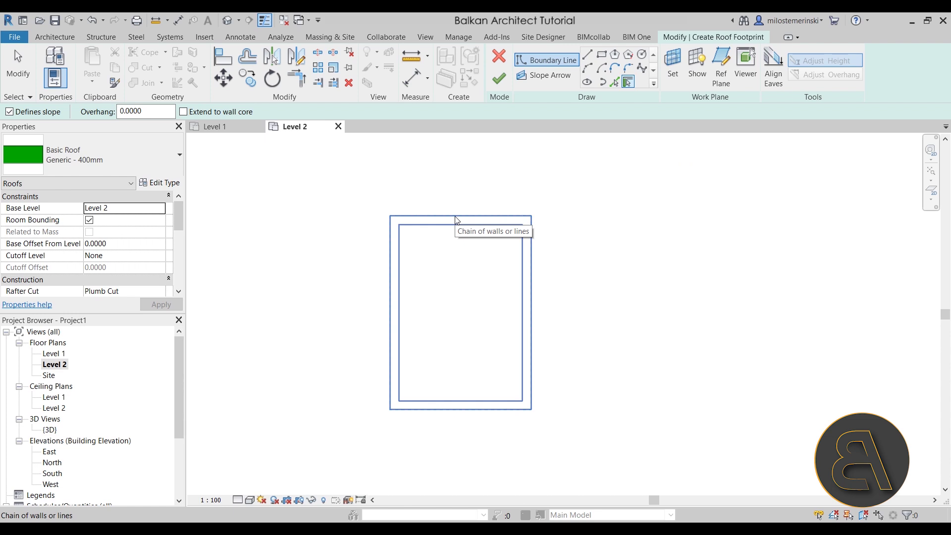
click(457, 220)
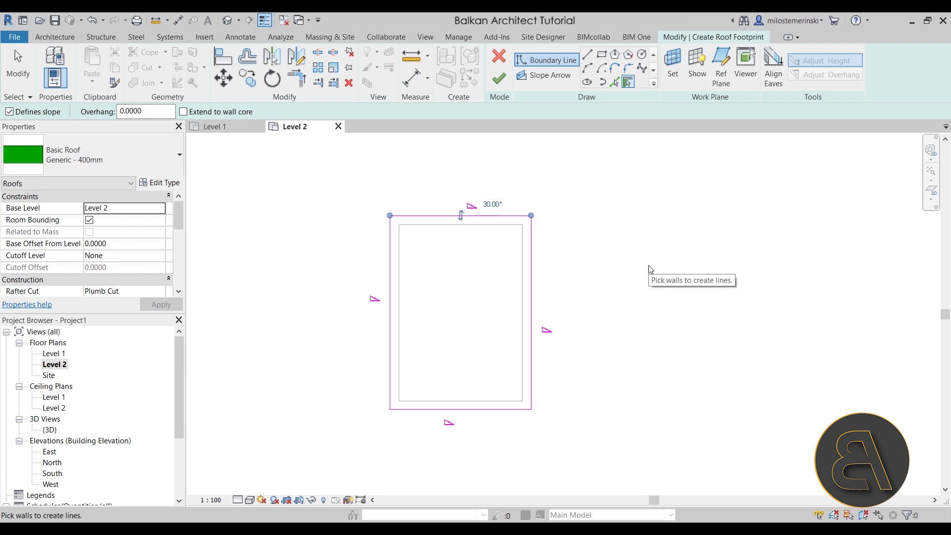
key(Escape)
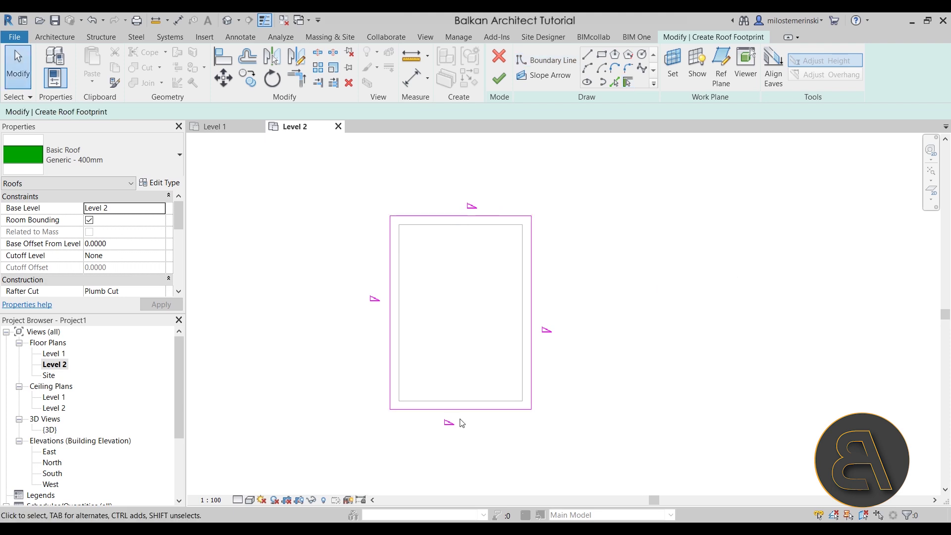
- Turn off Defines Slope for the two short edges of the roof boundary
click(464, 216)
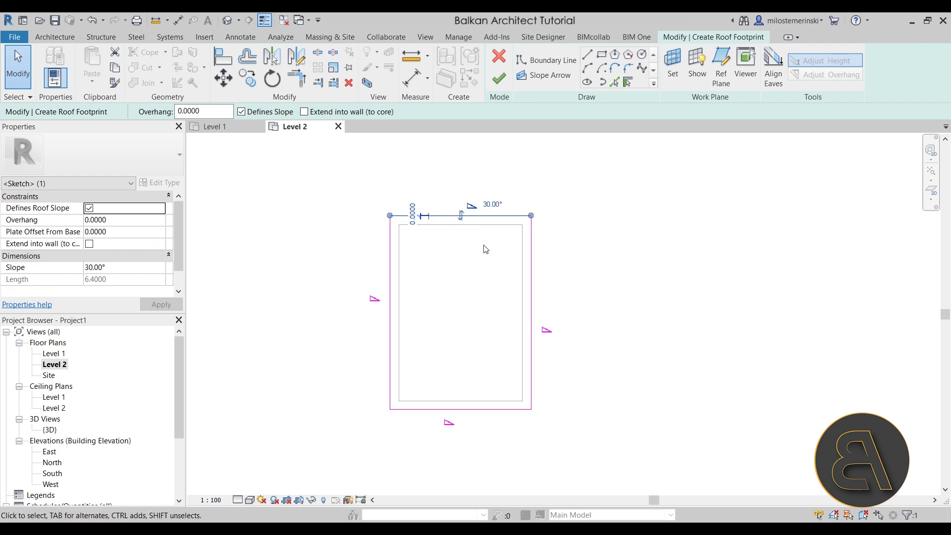
click(480, 306)
mouse_move(463, 453)
mouse_down()
mouse_move(464, 170)
mouse_move(439, 171)
mouse_up()
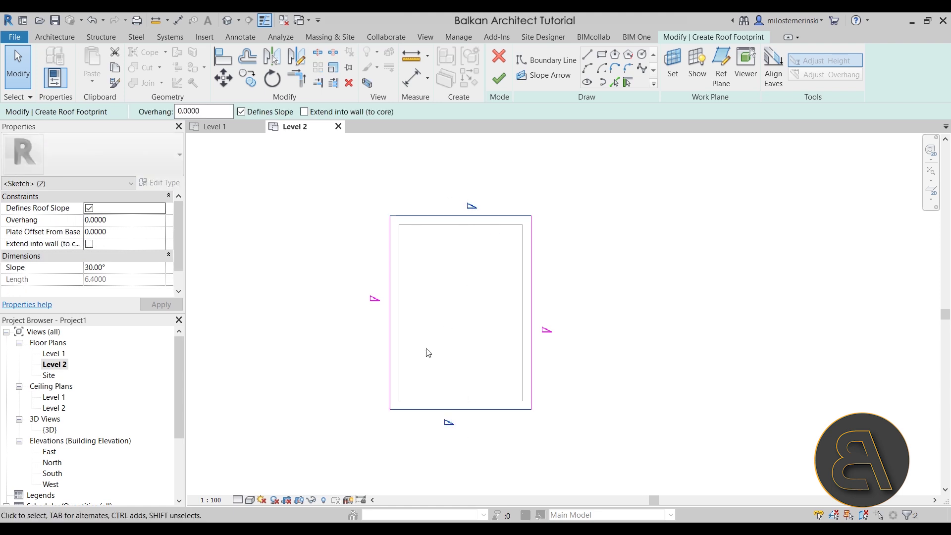
click(261, 113)
click(540, 380)
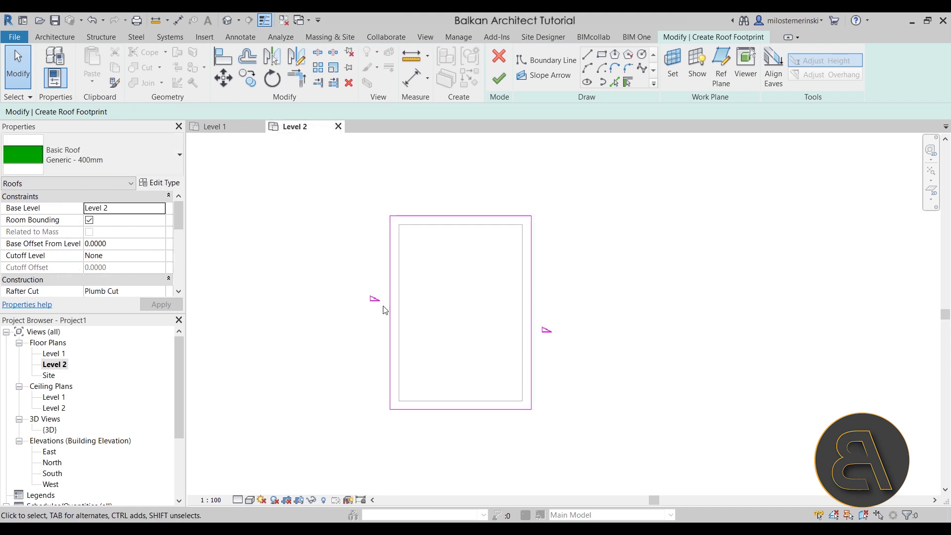
- Finish the roof footprint and attach the highlighted walls to the roof
click(499, 78)
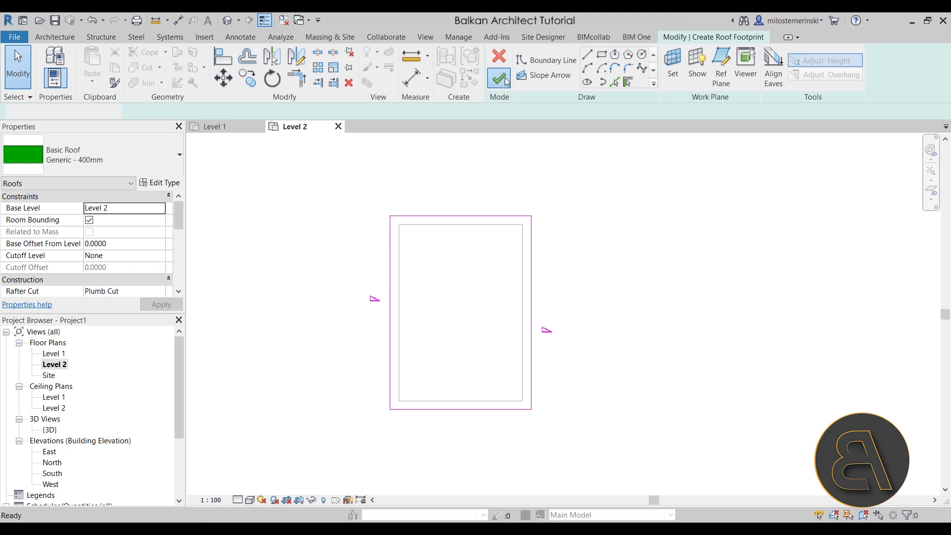
drag(472, 219, 341, 181)
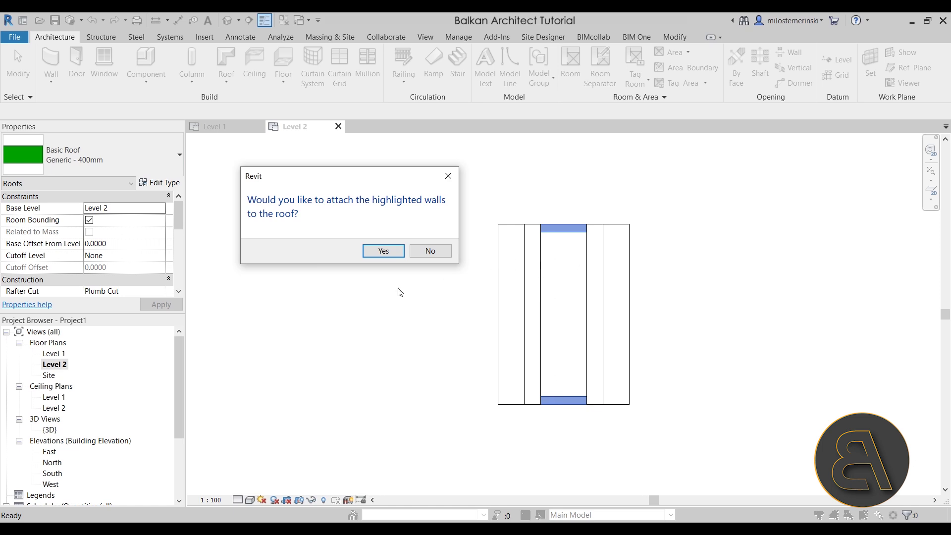
click(383, 251)
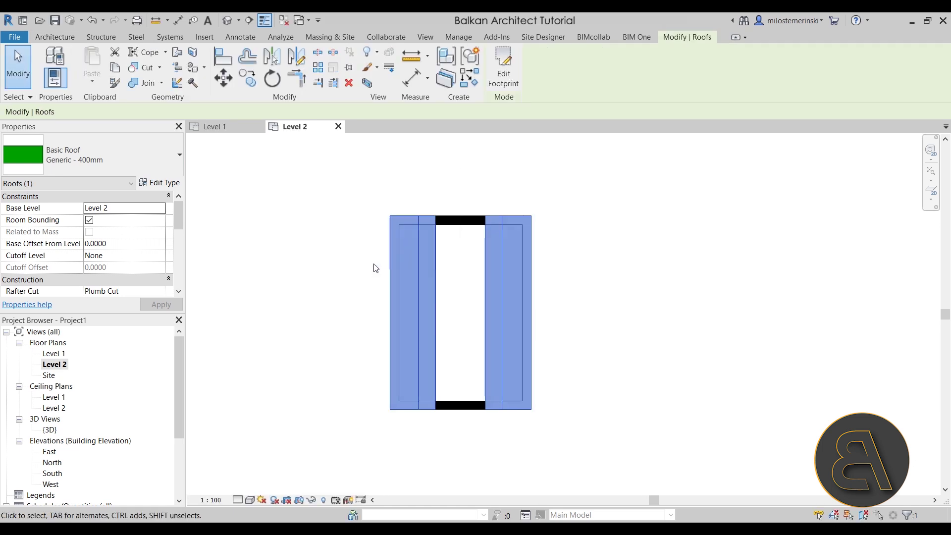
click(334, 273)
- Open the default 3D view and examine the gable roof and walls from another angle
click(227, 20)
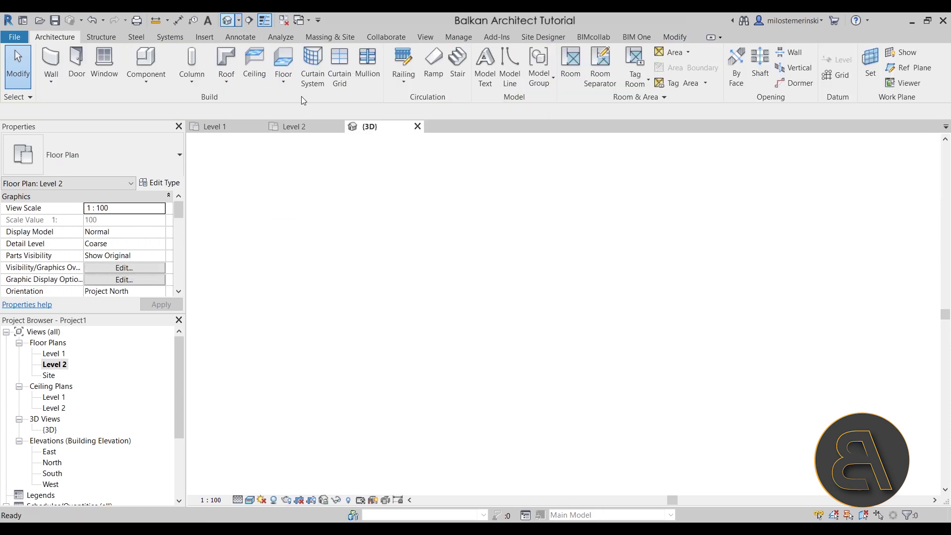
shift+middle_drag(625, 326, 680, 326)
click(589, 285)
click(733, 371)
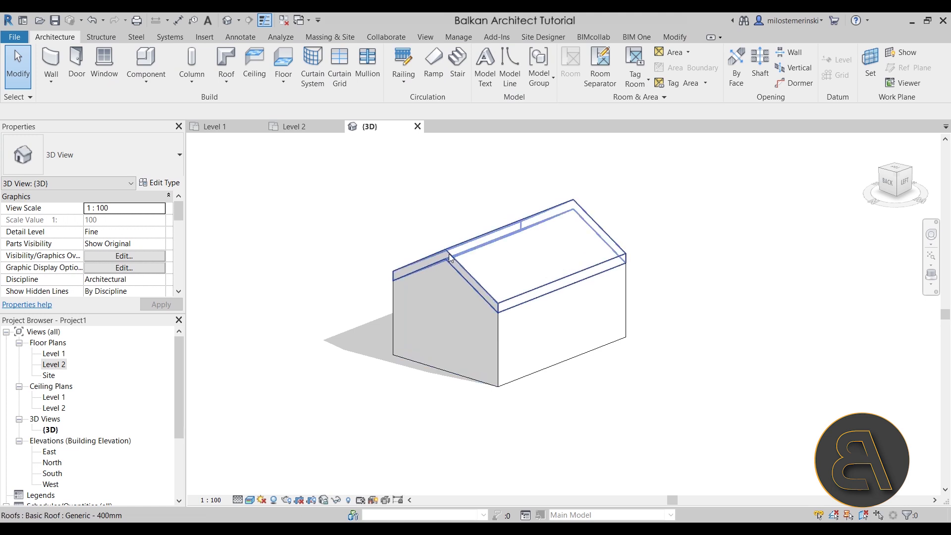
- On the Level 1 floor plan, place a building section horizontally across the whole house, facing the upper short wall
double_click(52, 353)
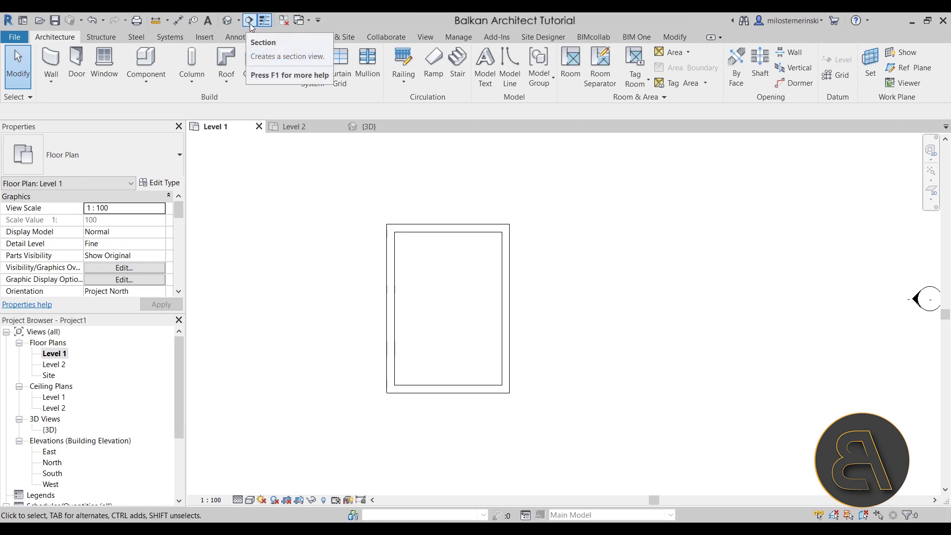
click(249, 23)
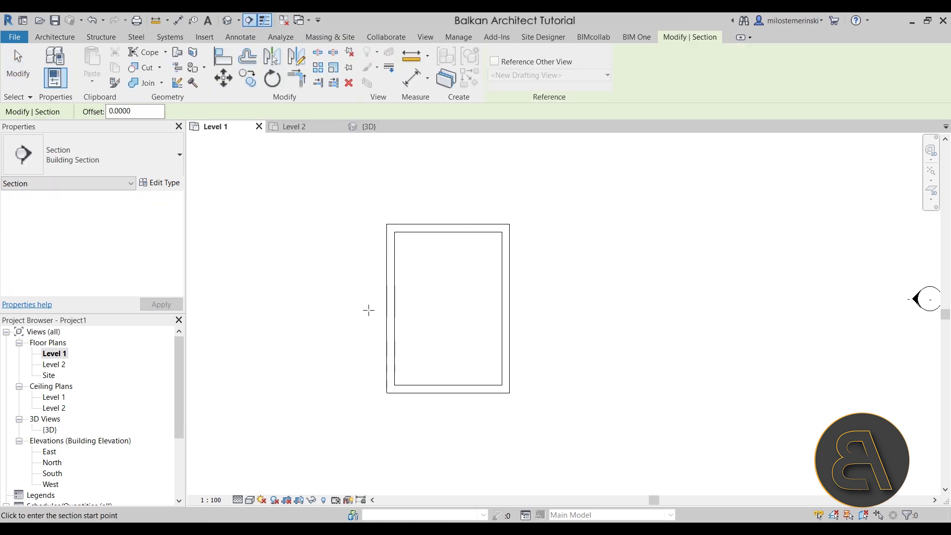
click(346, 331)
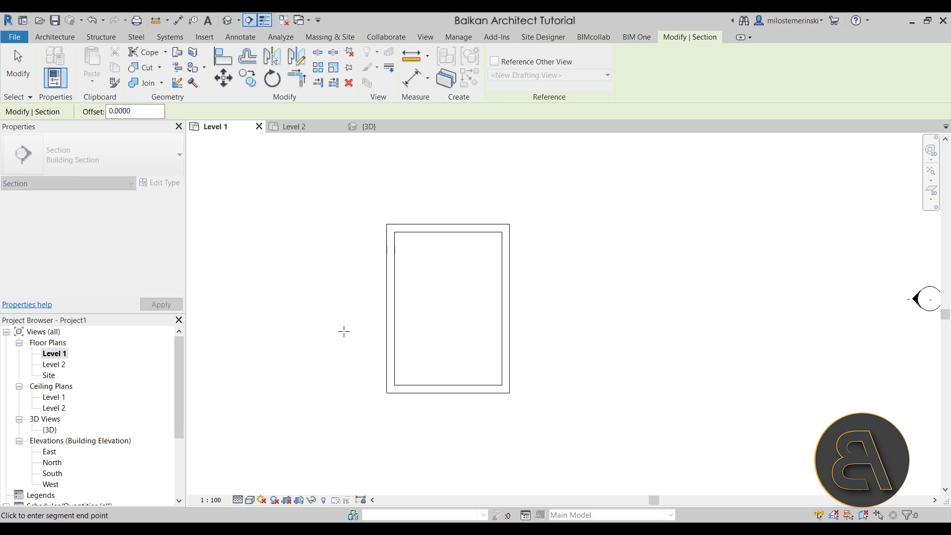
click(546, 330)
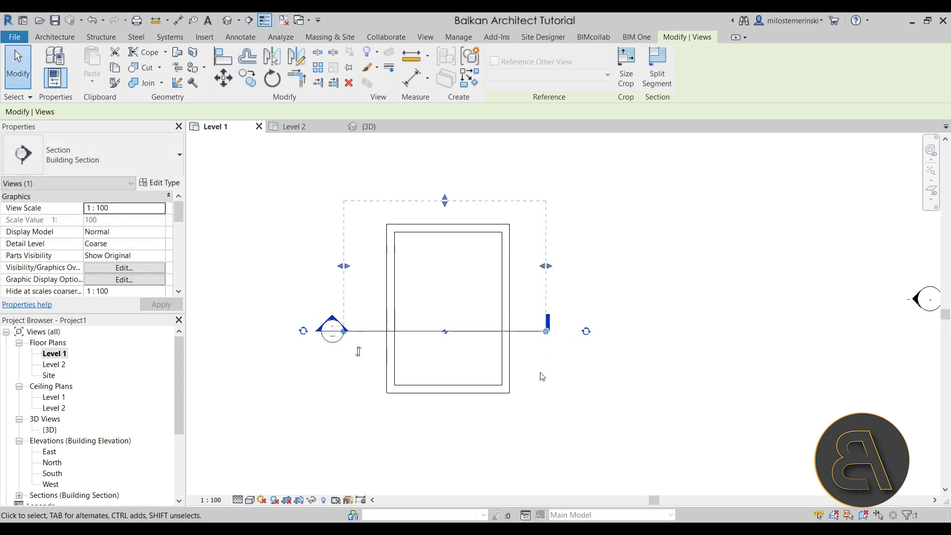
click(312, 302)
- Open the new section's view and examine the cut through the walls and roof
scroll(148, 382, down, 1)
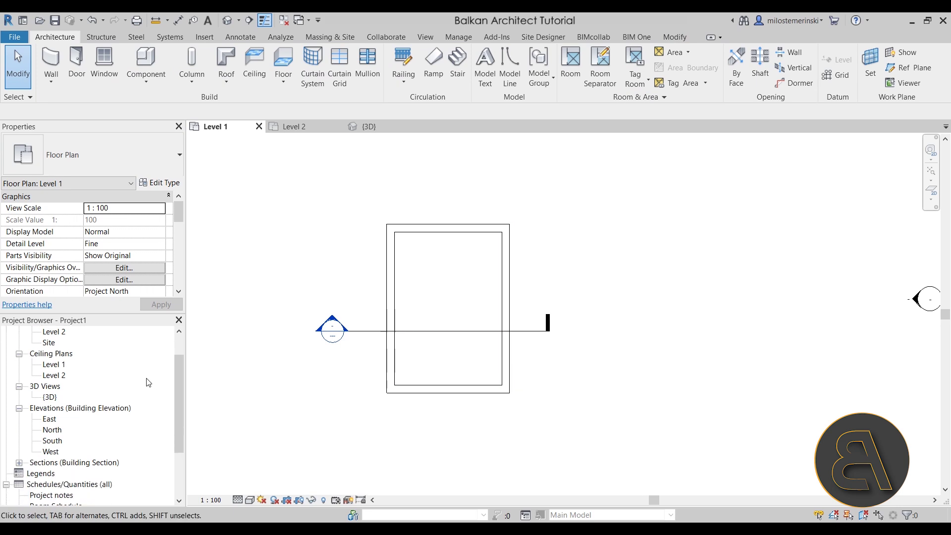
scroll(149, 383, down, 1)
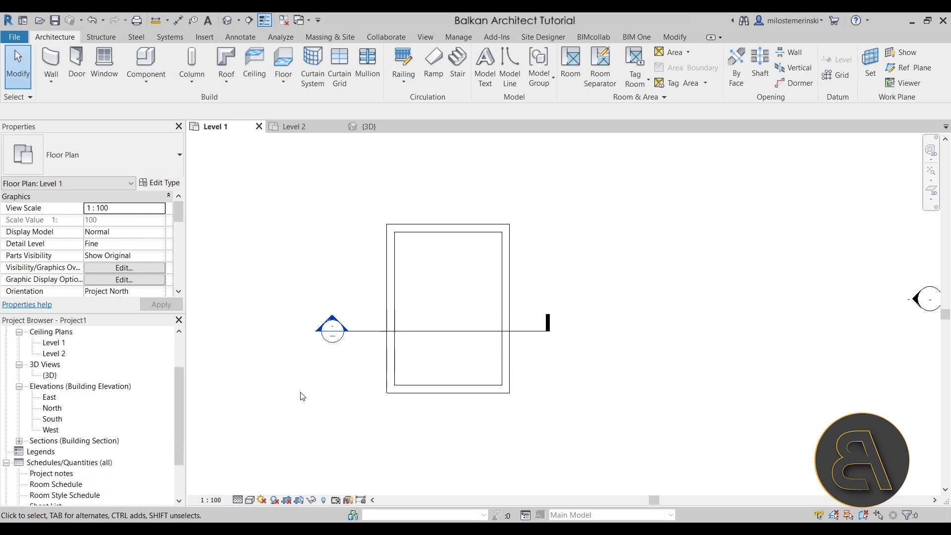
double_click(333, 322)
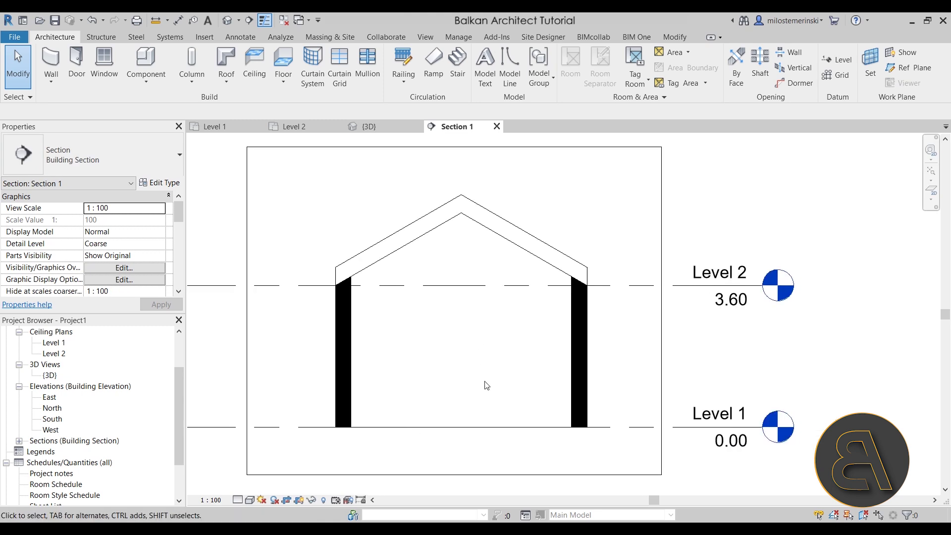
middle_drag(500, 351, 469, 348)
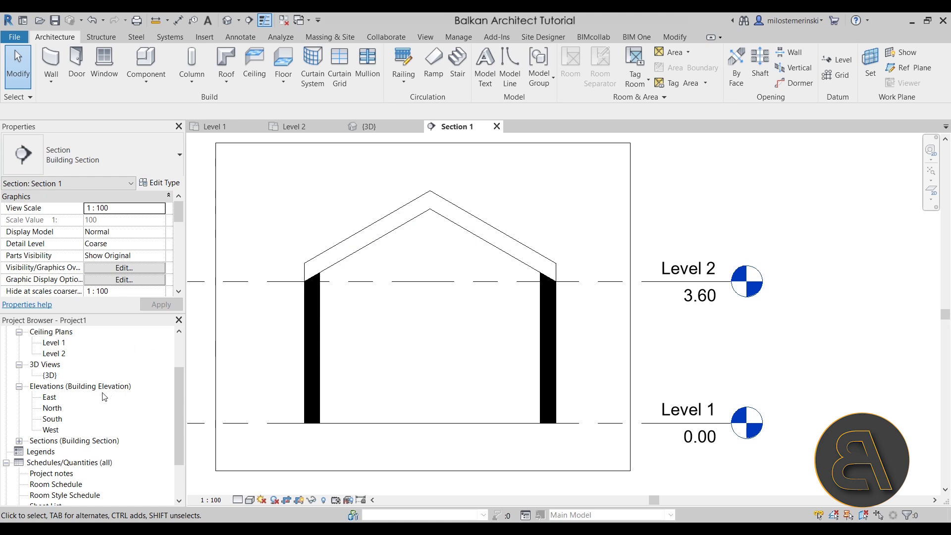
- On the Level 1 ceiling plan, place an automatic Generic ceiling within the walls at a 2.6 m height offset
double_click(54, 343)
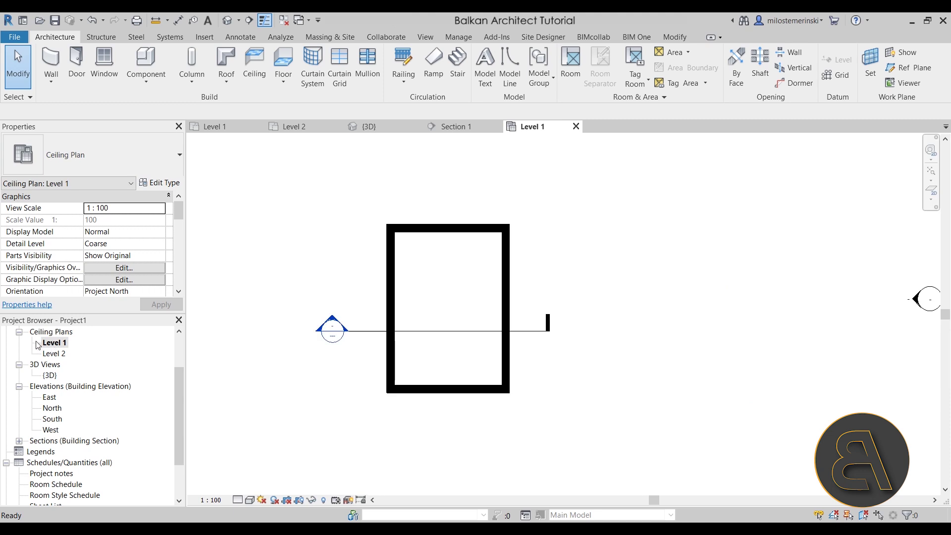
middle_drag(474, 301, 473, 311)
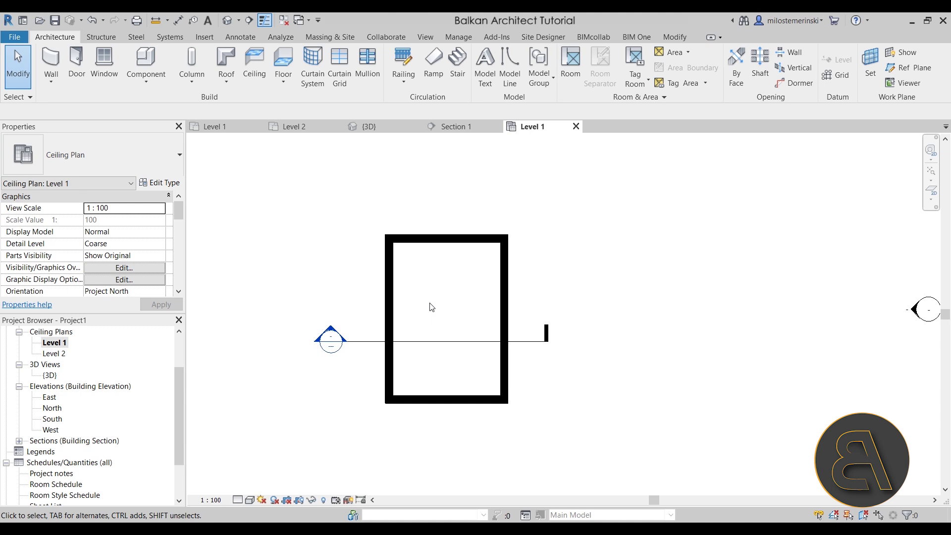
scroll(438, 314, up, 3)
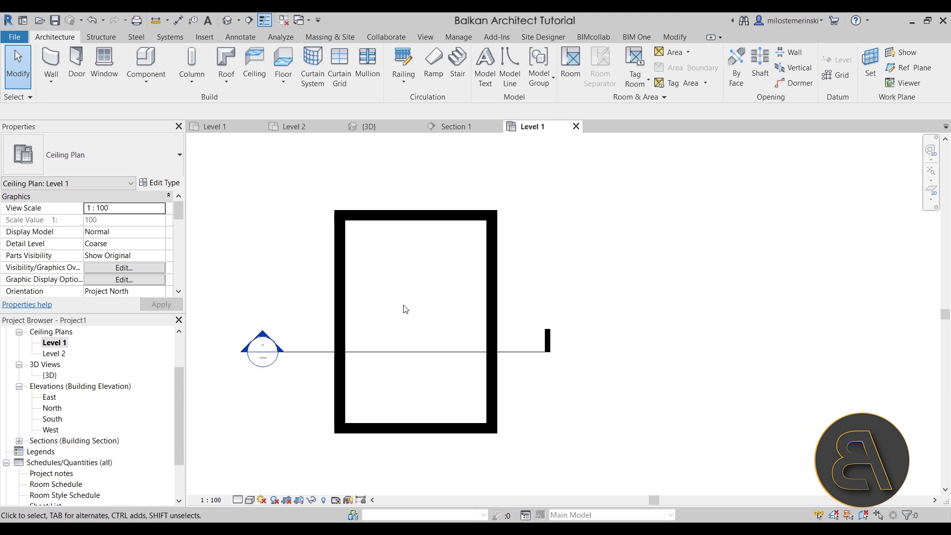
click(255, 62)
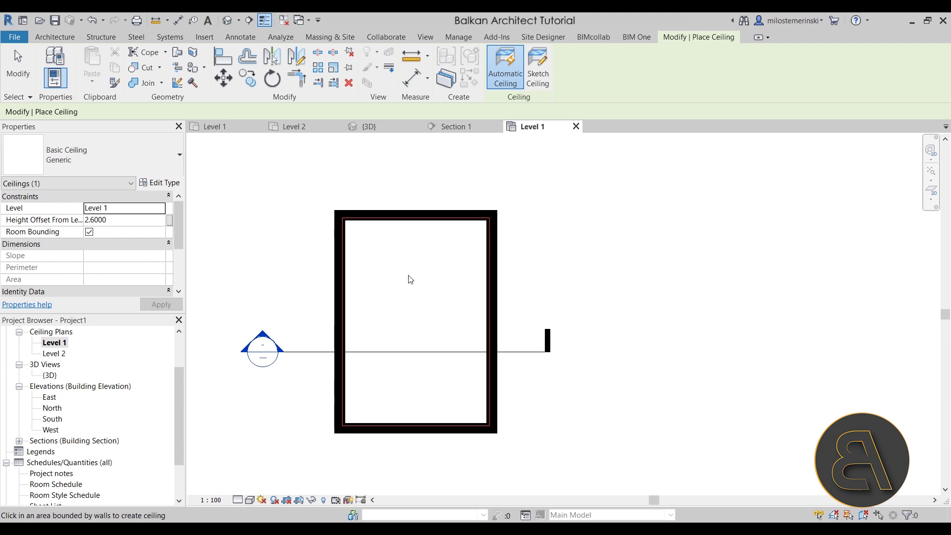
key(Escape)
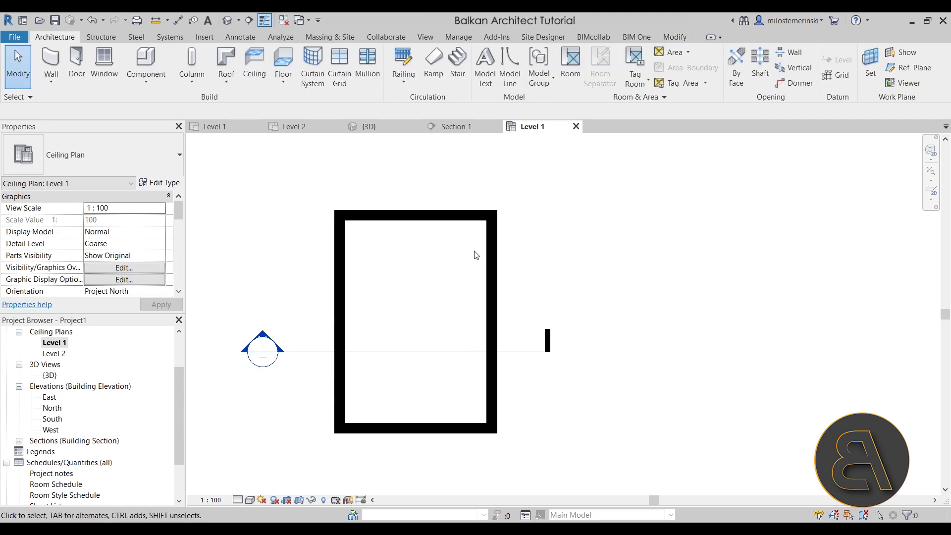
- Return to the section view and select the ceiling to examine its position between the walls
double_click(262, 343)
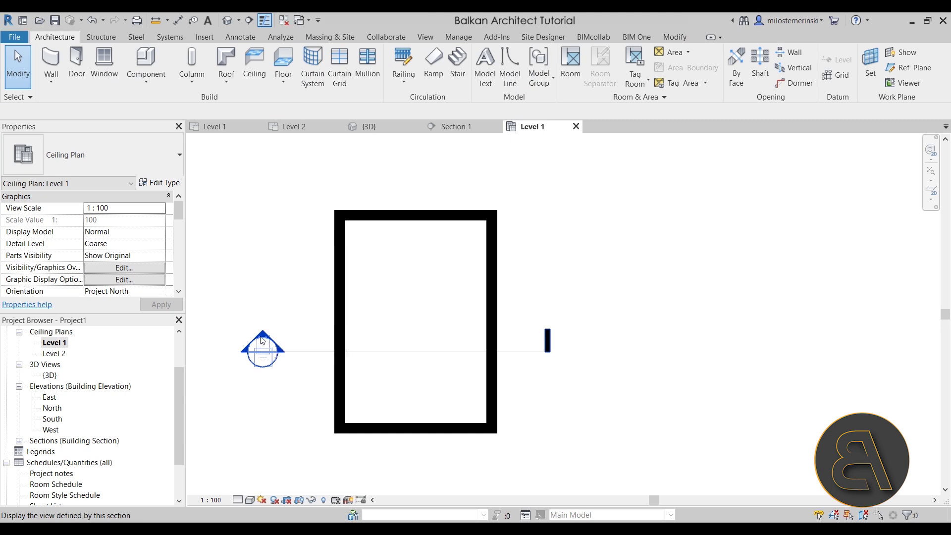
click(357, 321)
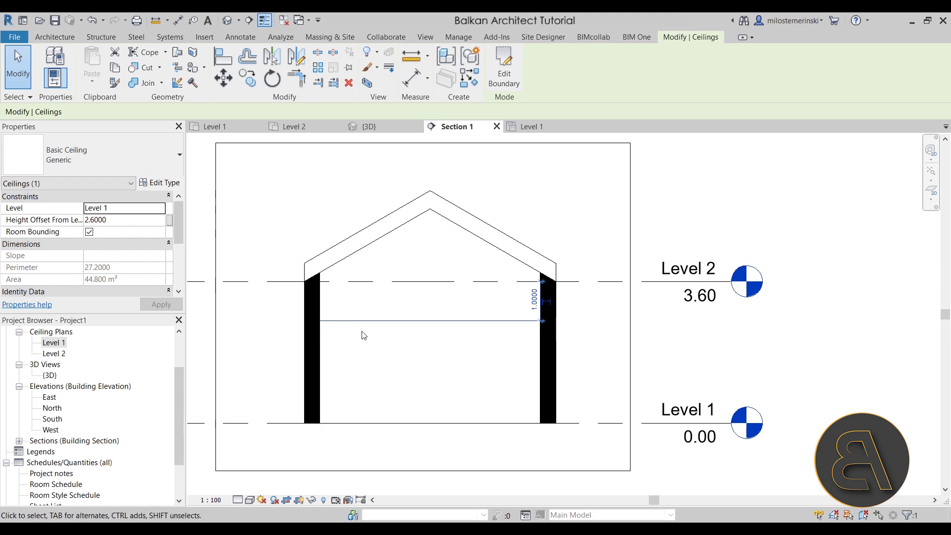
scroll(364, 336, up, 3)
click(336, 334)
click(282, 312)
scroll(469, 321, down, 2)
scroll(509, 378, down, 2)
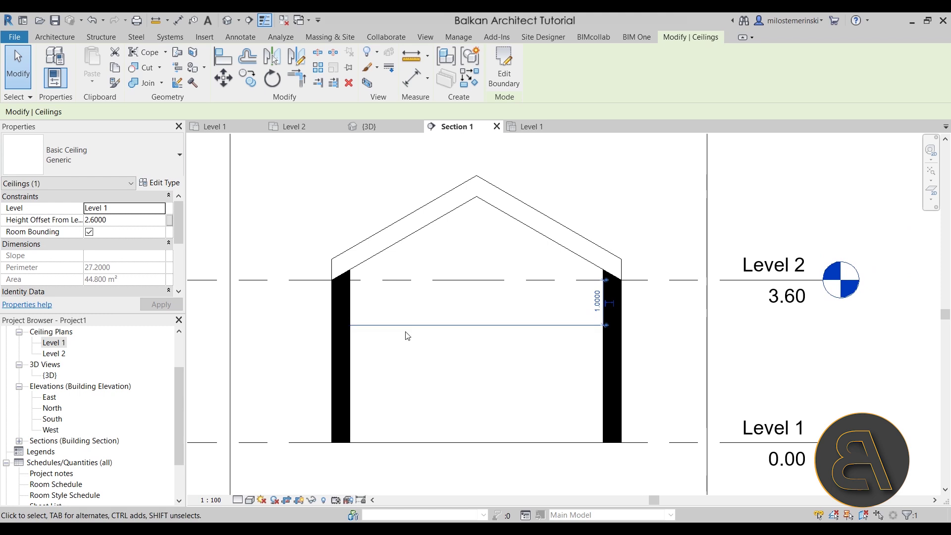
- Change the ceiling's type from Generic to the Compound Ceiling type Plain
click(73, 161)
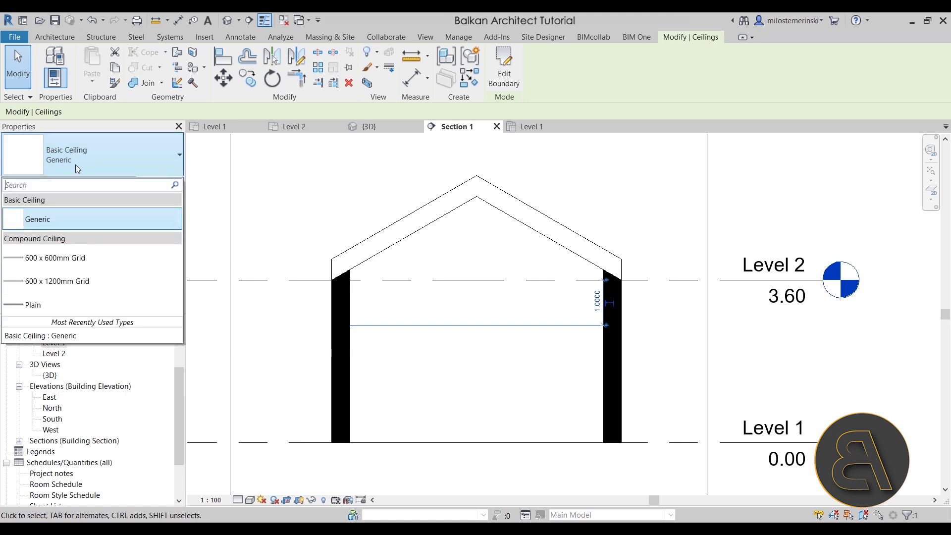
click(33, 304)
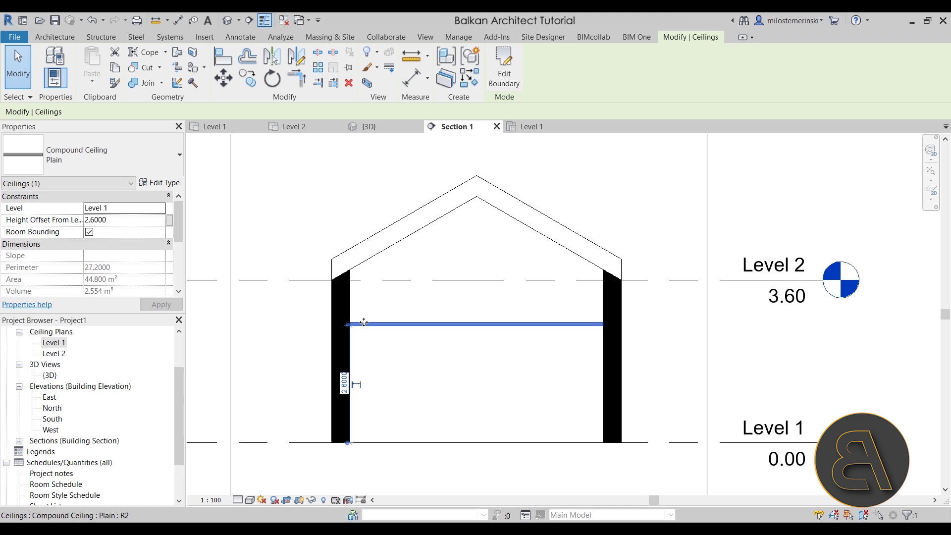
scroll(354, 333, up, 5)
scroll(368, 337, down, 3)
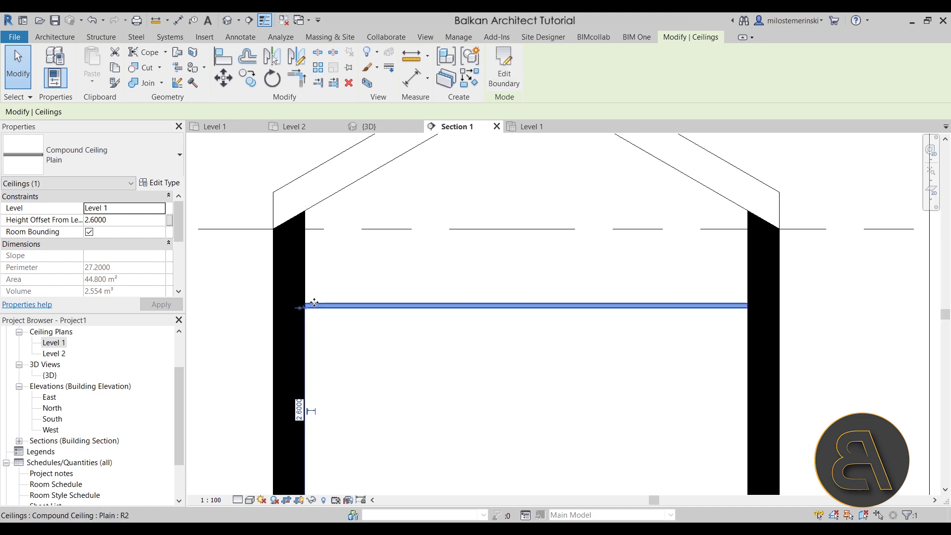
scroll(319, 299, up, 3)
scroll(355, 237, down, 2)
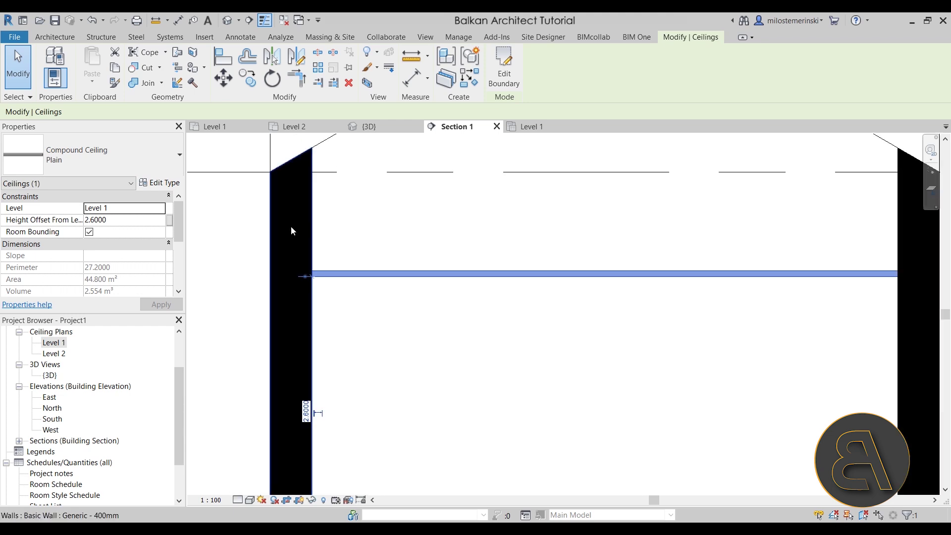
- Review the Plain ceiling type's properties and the materials and thicknesses of its layers, leaving them unedited
click(169, 184)
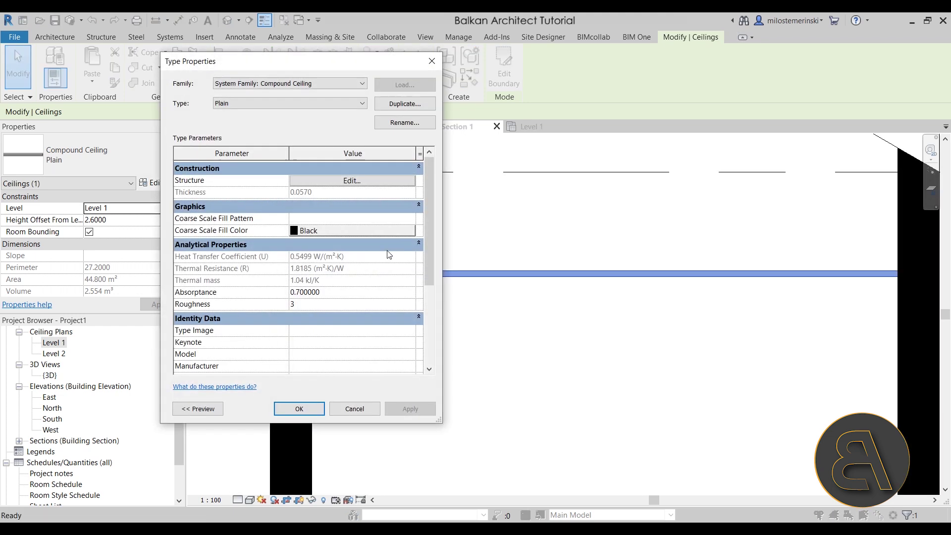
click(350, 182)
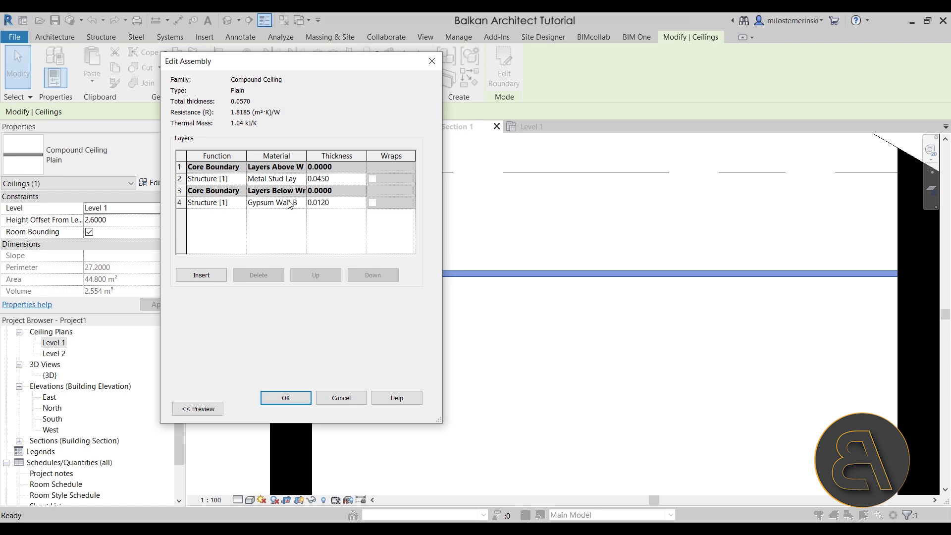
click(330, 399)
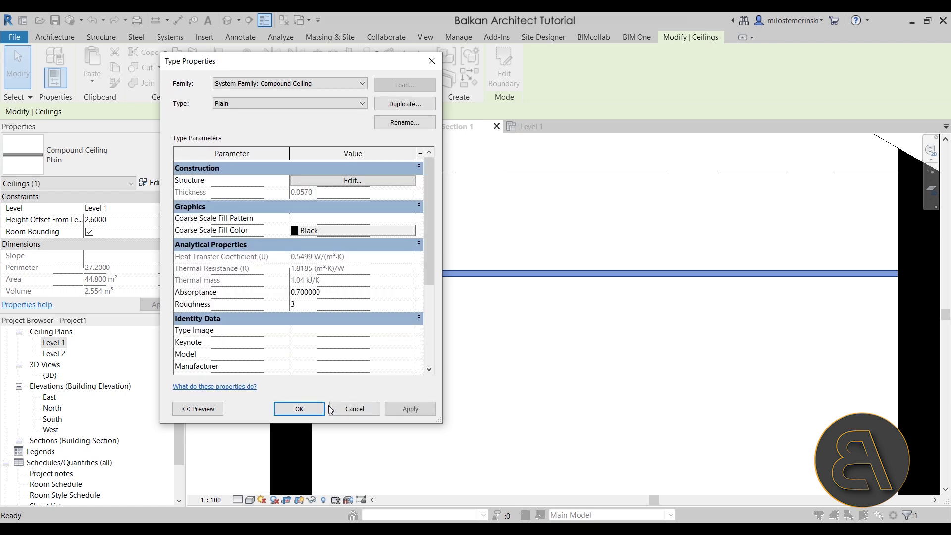
click(330, 406)
click(426, 372)
scroll(445, 346, down, 3)
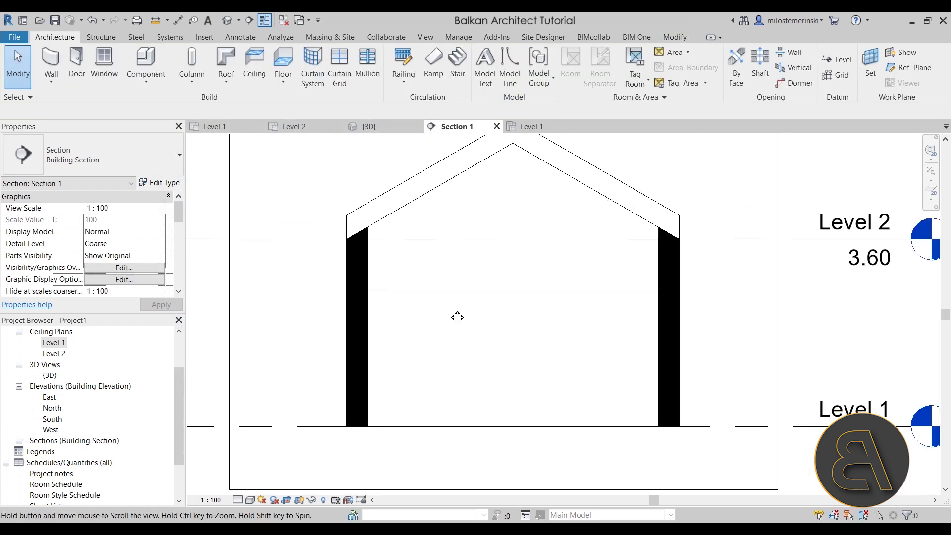
- Open the ceiling's boundary for editing in the Level 1 reflected ceiling plan
click(458, 283)
middle_drag(456, 272, 427, 321)
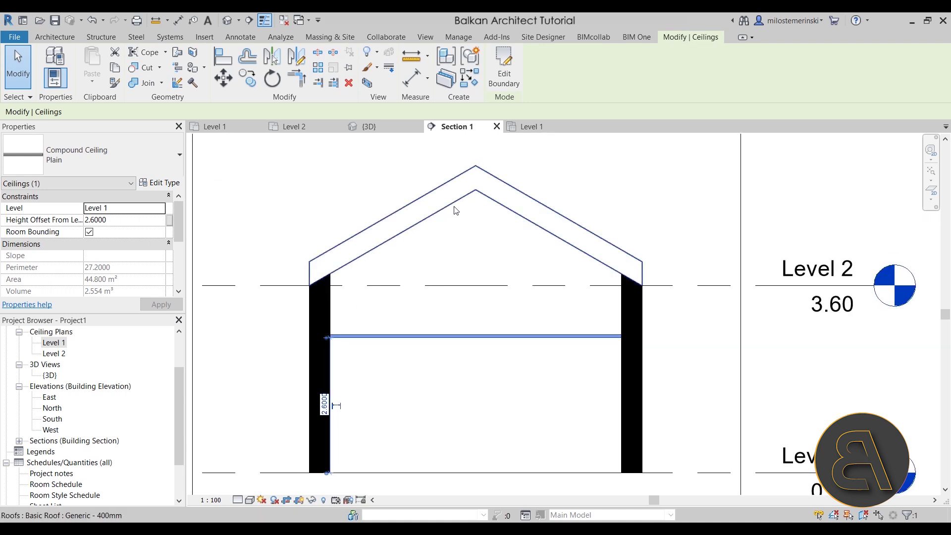
click(505, 79)
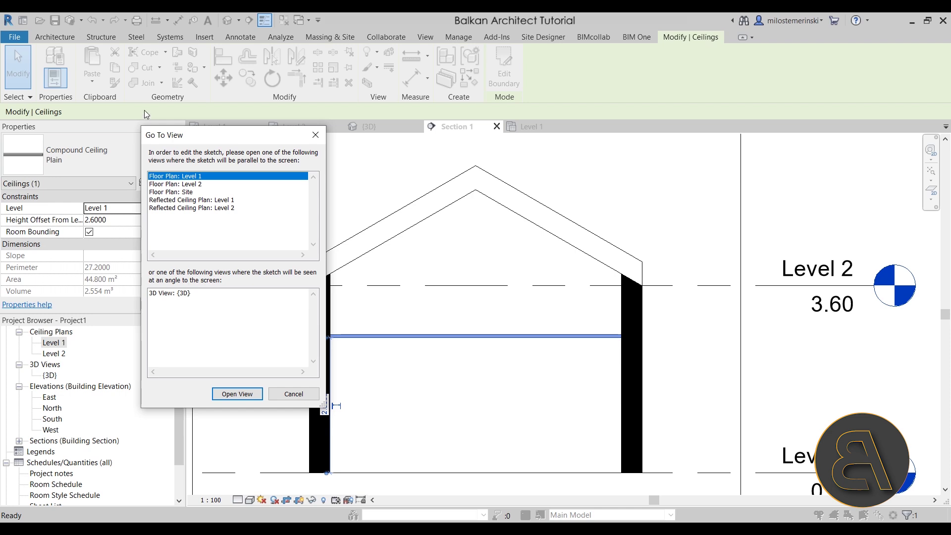
click(208, 200)
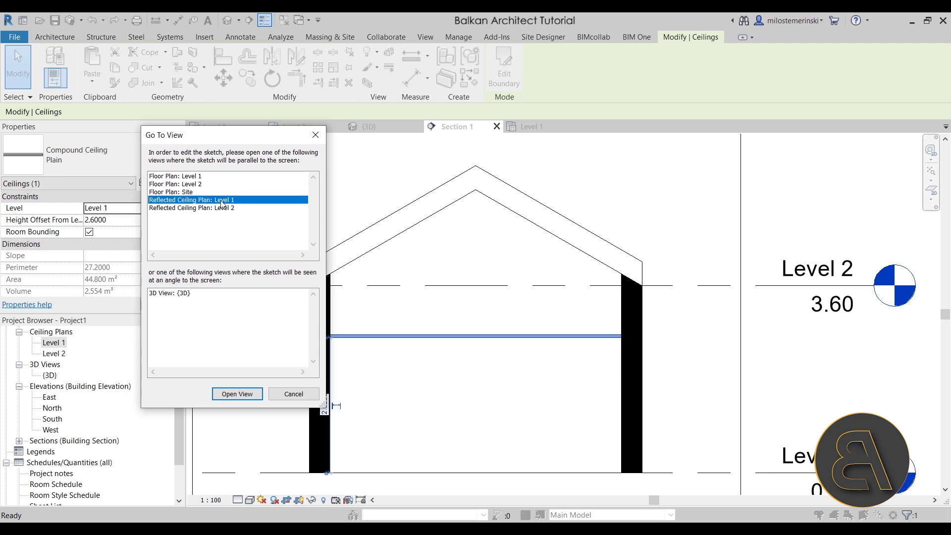
double_click(220, 200)
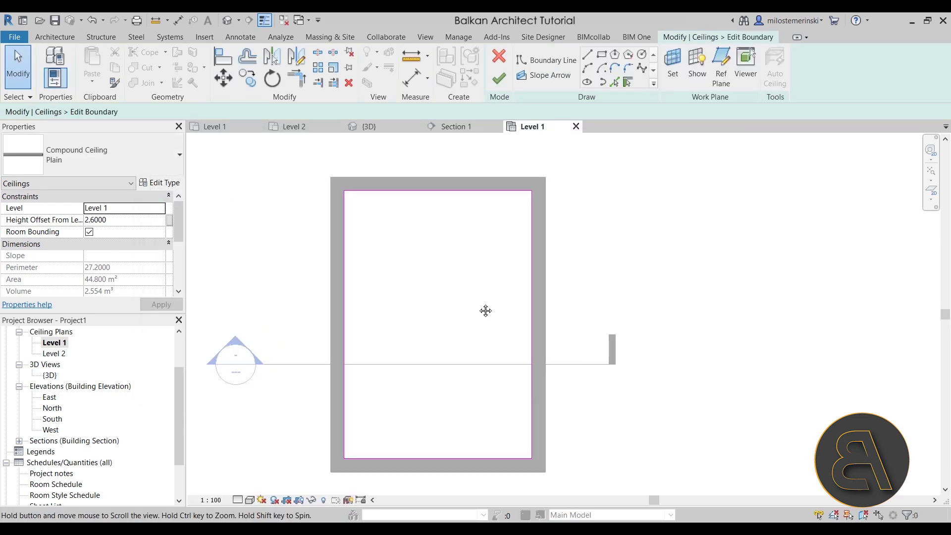
- Make the ceiling's left long boundary line slope-defining and set its slope to 30°
click(340, 302)
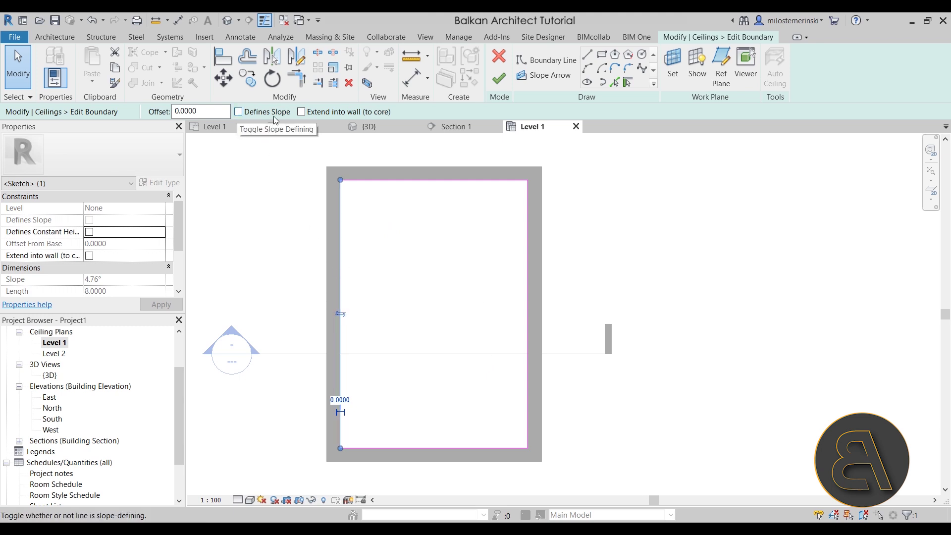
middle_drag(442, 268, 447, 275)
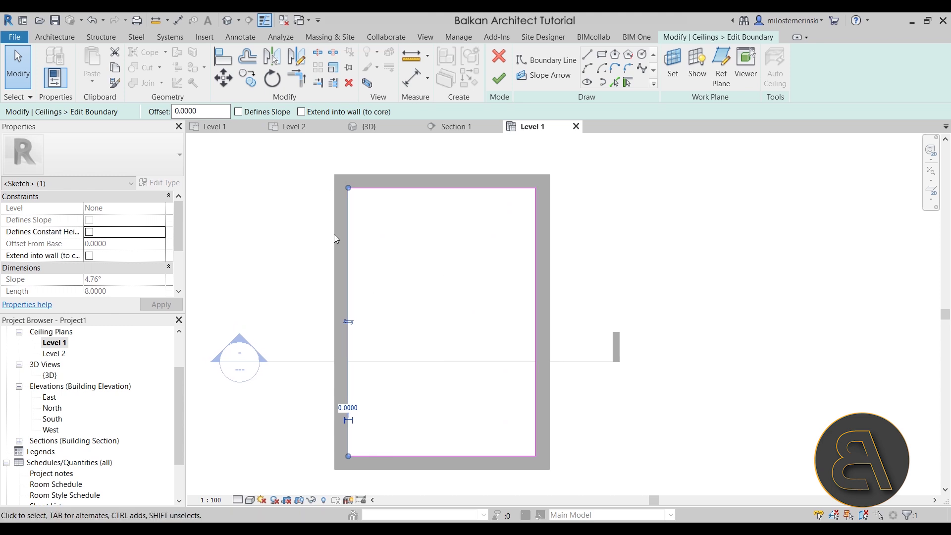
click(238, 112)
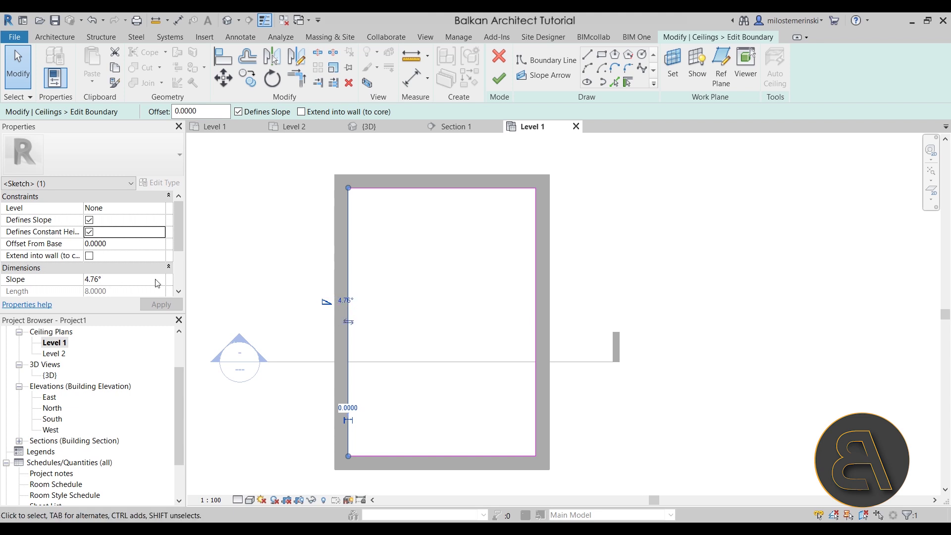
click(127, 279)
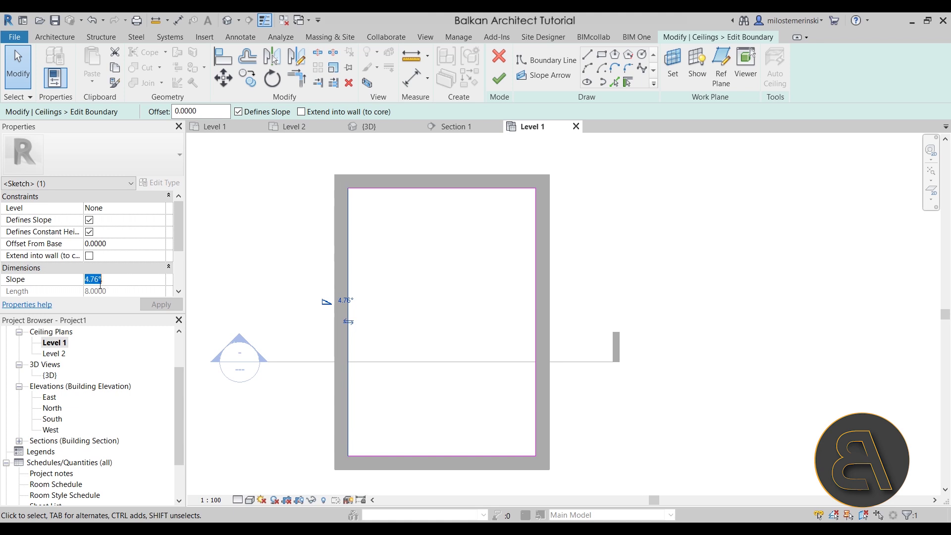
click(348, 342)
click(346, 300)
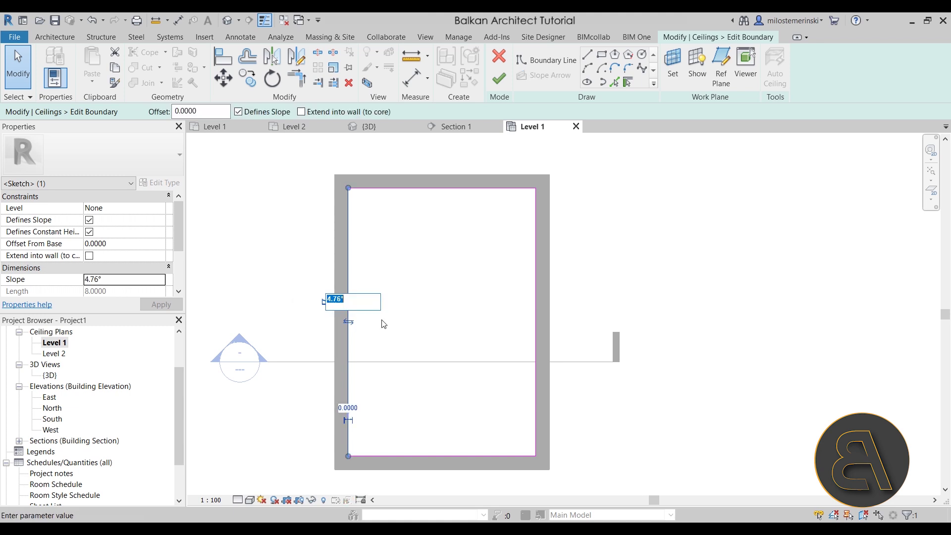
text(30)
key(Return)
click(470, 332)
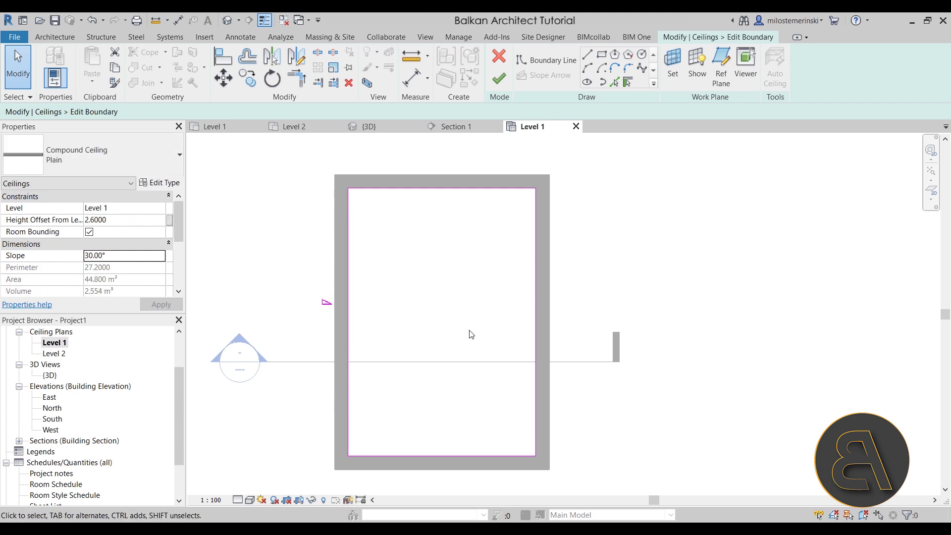
- Try to finish the ceiling sketch with the right long boundary line also defining a 30° slope
click(537, 285)
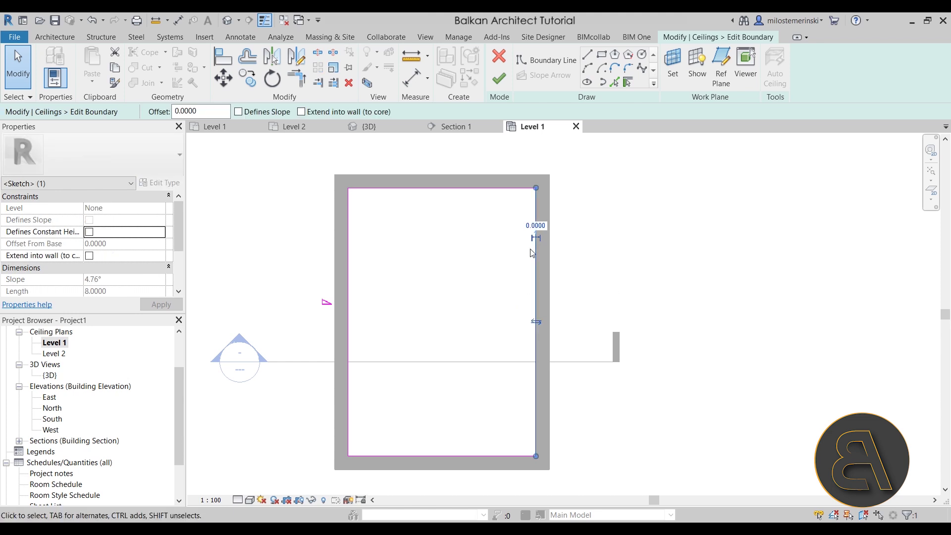
click(249, 115)
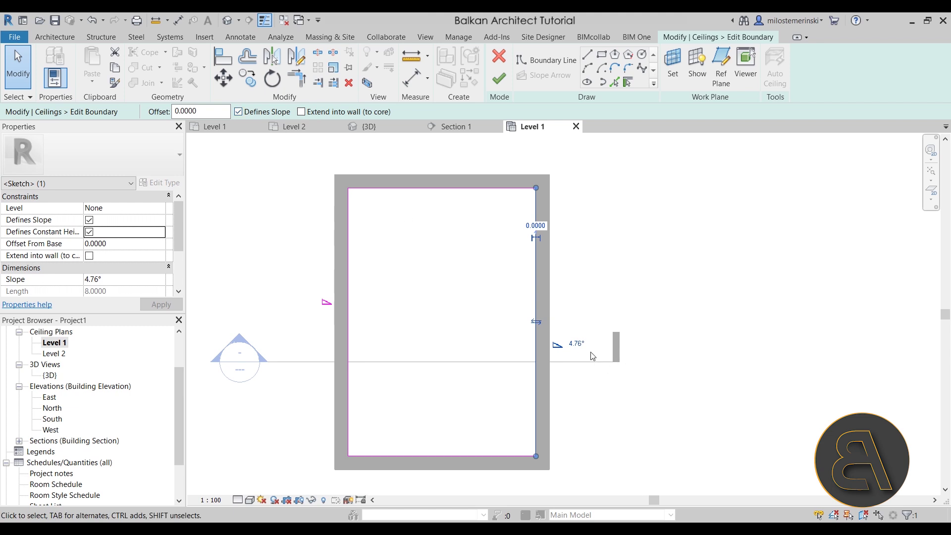
click(577, 345)
text(30)
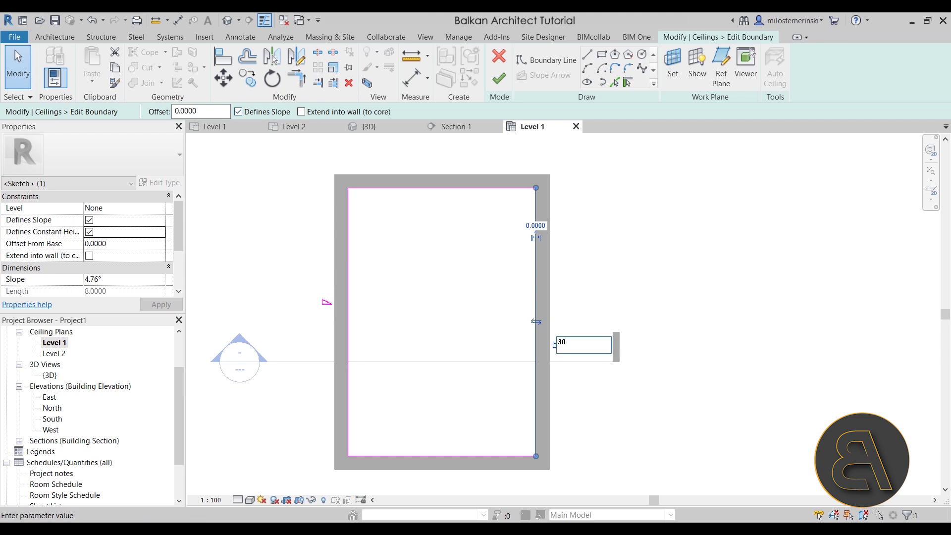
key(Return)
click(613, 333)
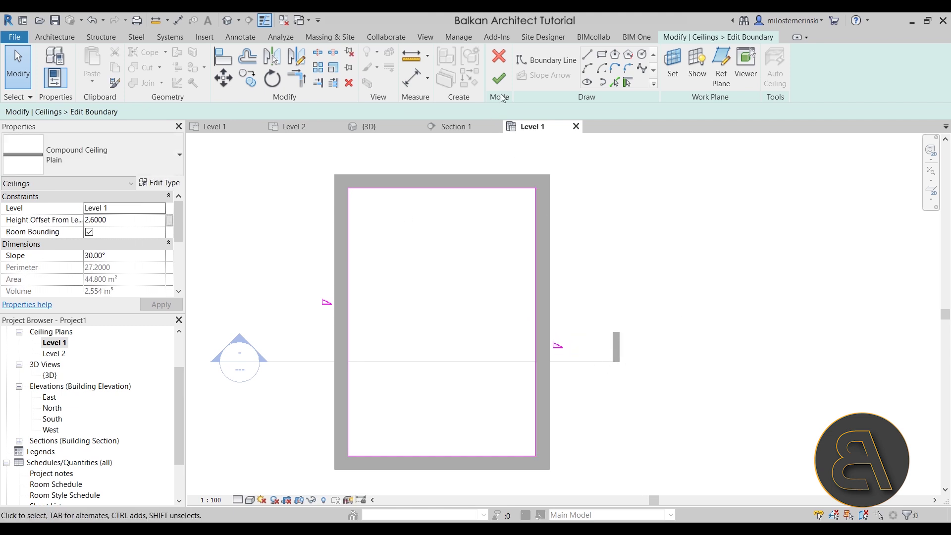
click(500, 78)
drag(770, 405, 460, 239)
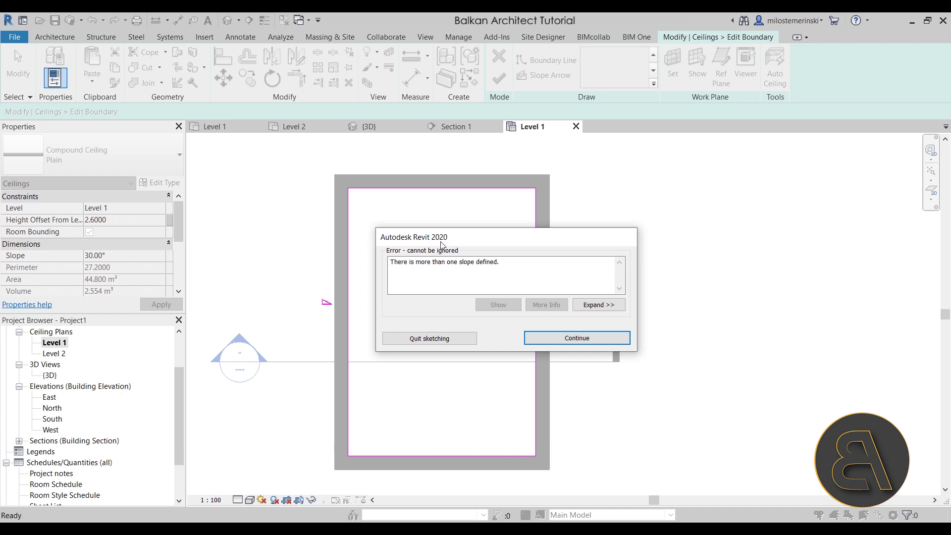
click(572, 338)
- Remove the slope definition from the right boundary line and move the line 3.4 m inward from the right wall
click(535, 322)
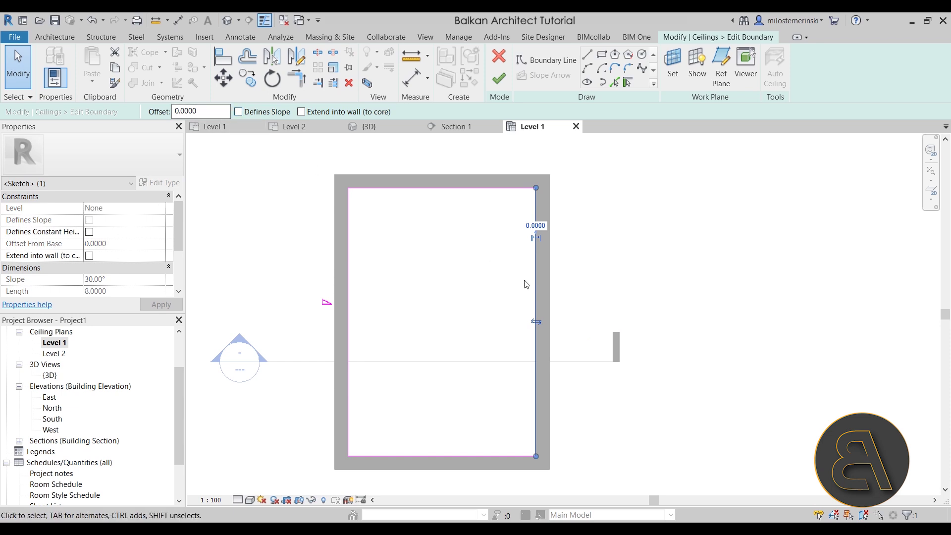
drag(536, 288, 423, 290)
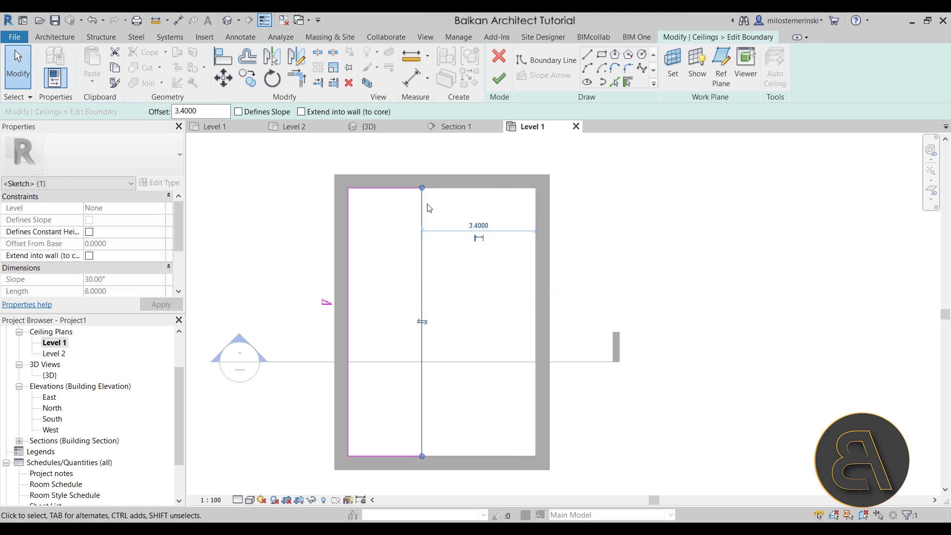
- Draw an 8 m boundary line along the room's centre, between the midpoints of the two short walls
click(587, 55)
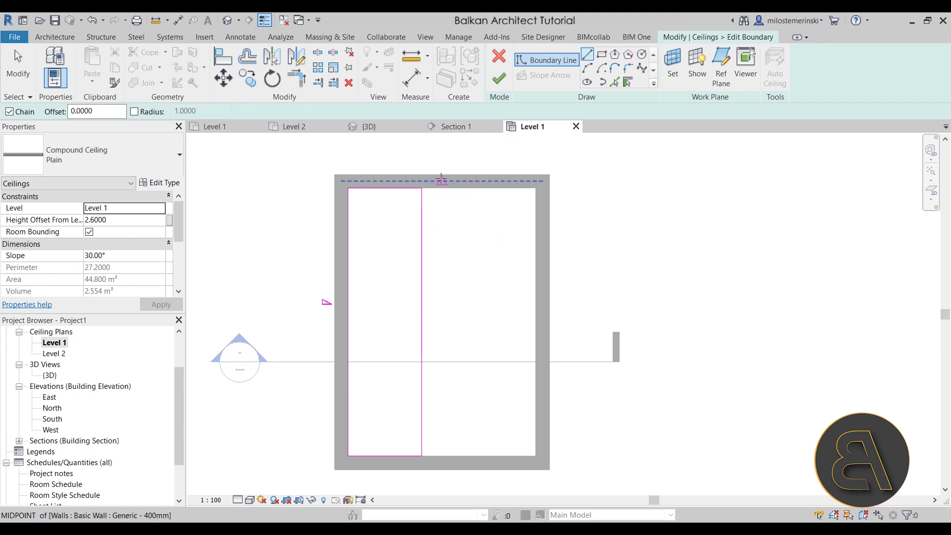
click(441, 187)
click(442, 456)
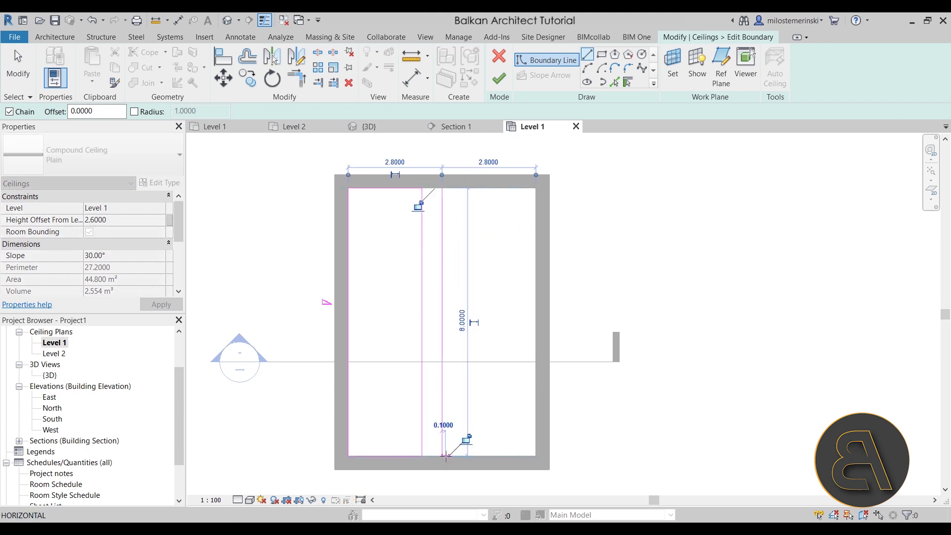
key(Escape)
key(Escape)
click(443, 257)
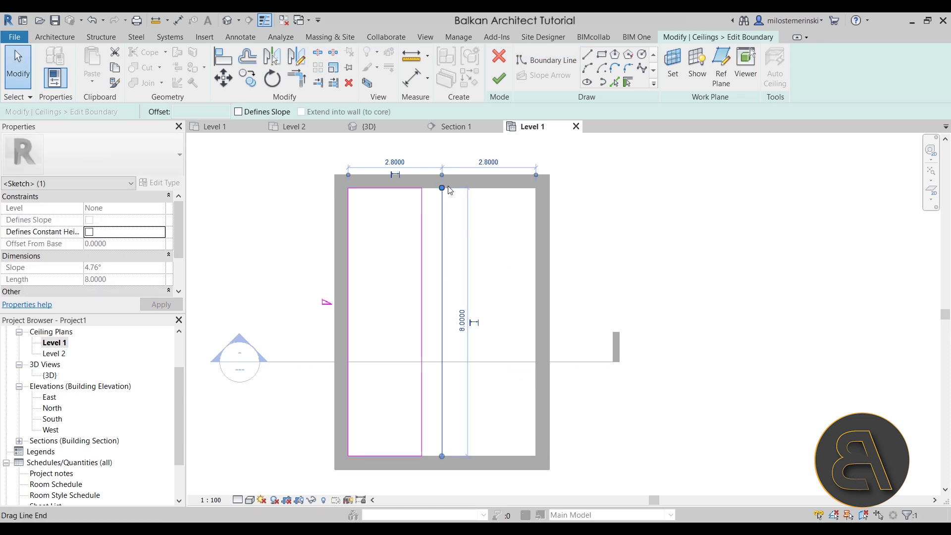
- Delete the shifted boundary line beside the new centre line
click(587, 54)
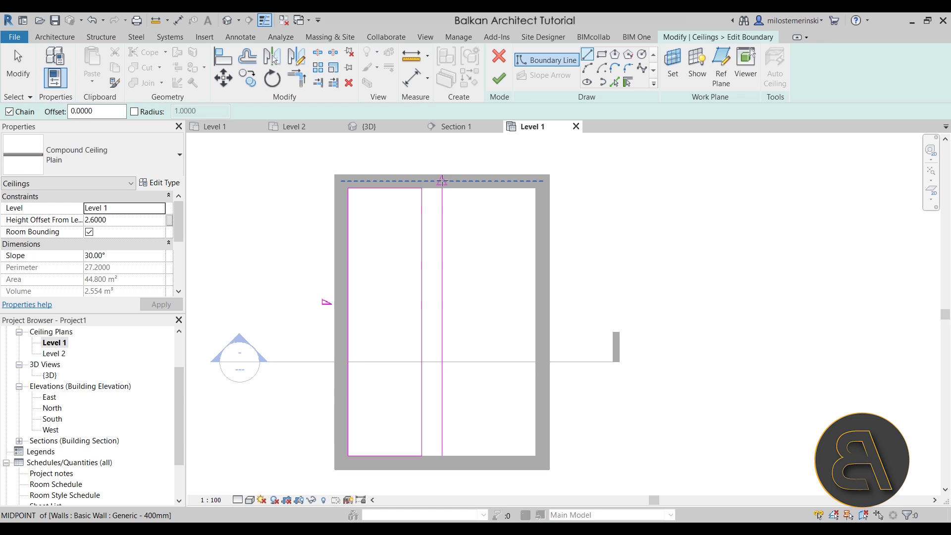
key(Escape)
click(421, 267)
key(Delete)
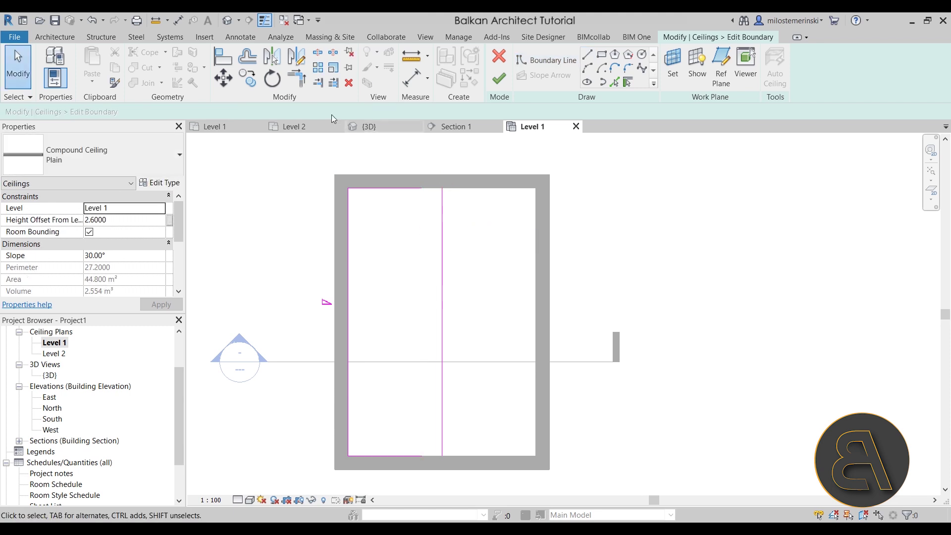
- Extend the upper and lower boundary lines to meet the centre line with Trim/Extend, and finish the ceiling sketch
click(296, 81)
click(439, 206)
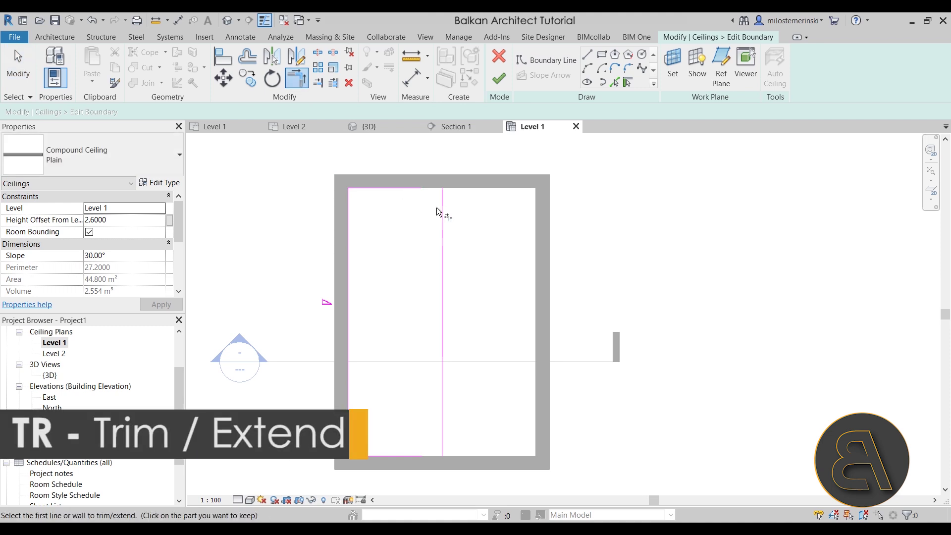
click(409, 189)
click(442, 411)
click(417, 455)
click(498, 77)
click(486, 303)
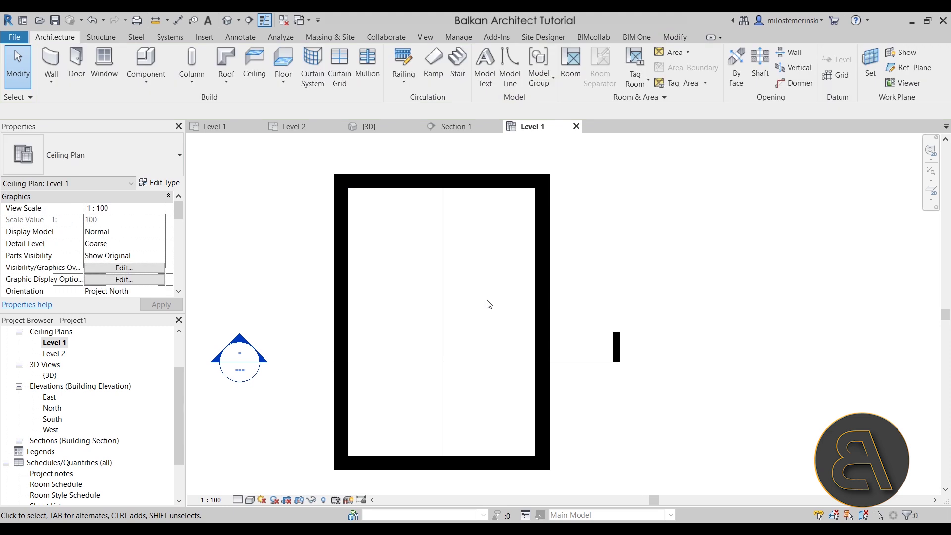
- In the building section view, set the sloped ceiling's height offset from Level 1 to 3 m
double_click(256, 349)
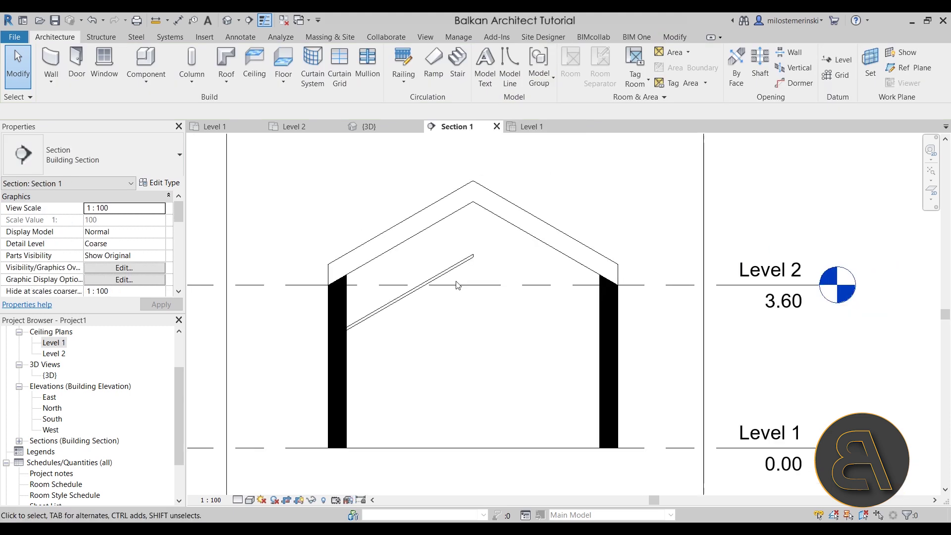
click(423, 288)
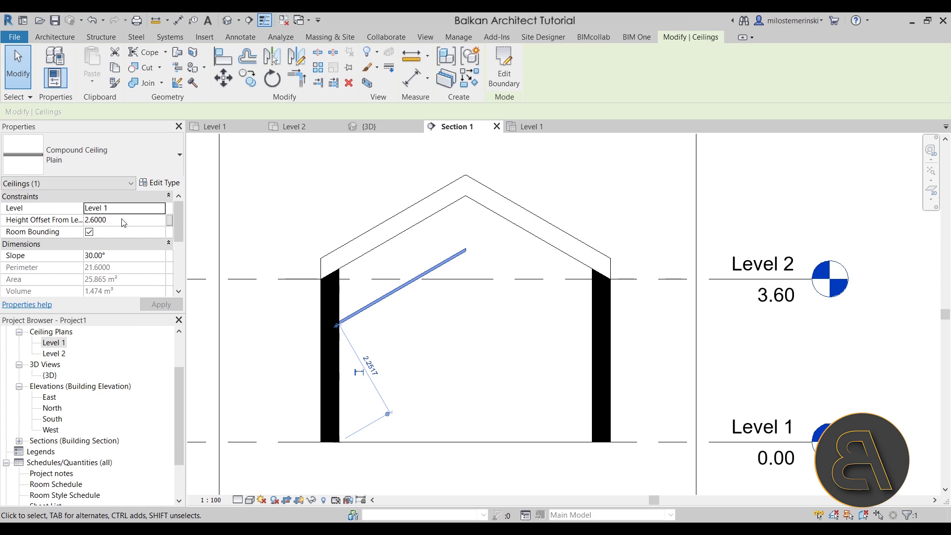
click(98, 223)
text(3)
key(Return)
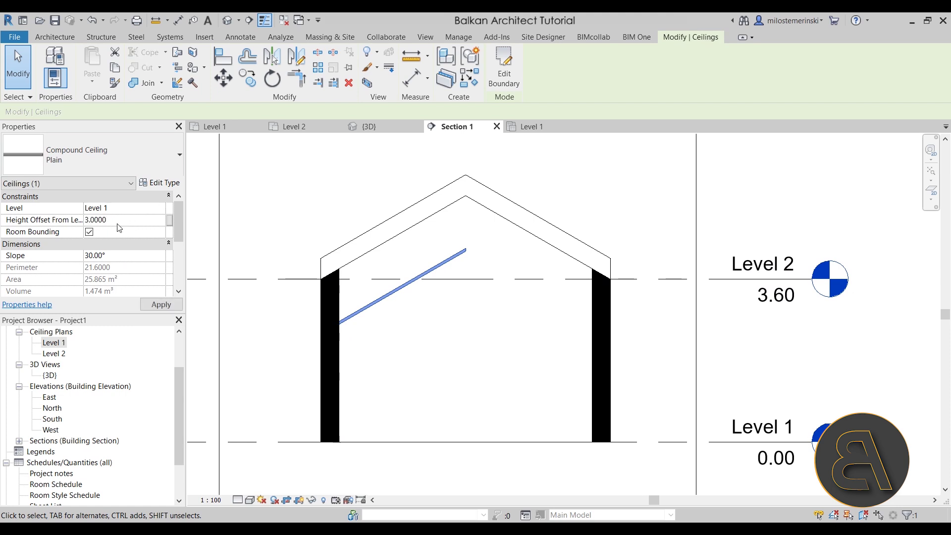
- Set the sloped ceiling's height offset from Level 1 to 3.4 m
click(119, 221)
text(3.4)
key(Return)
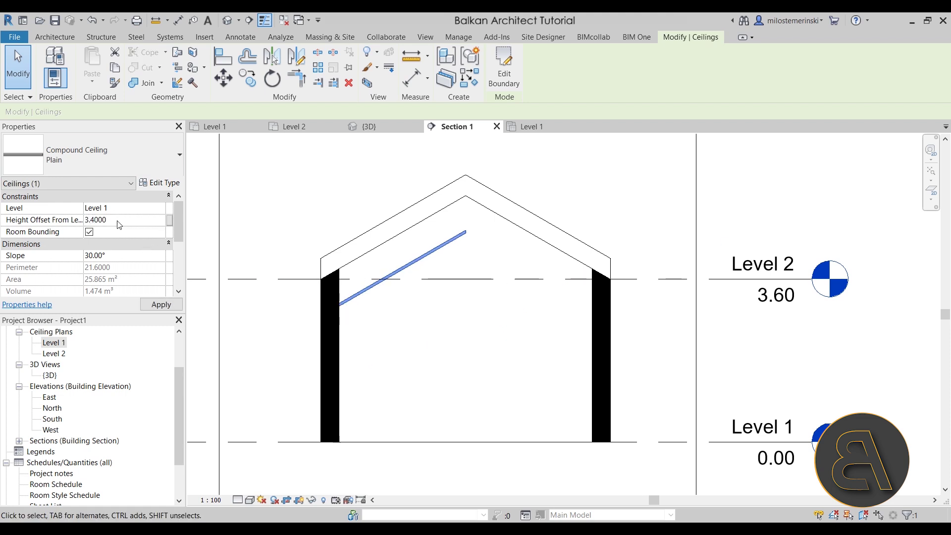
click(397, 329)
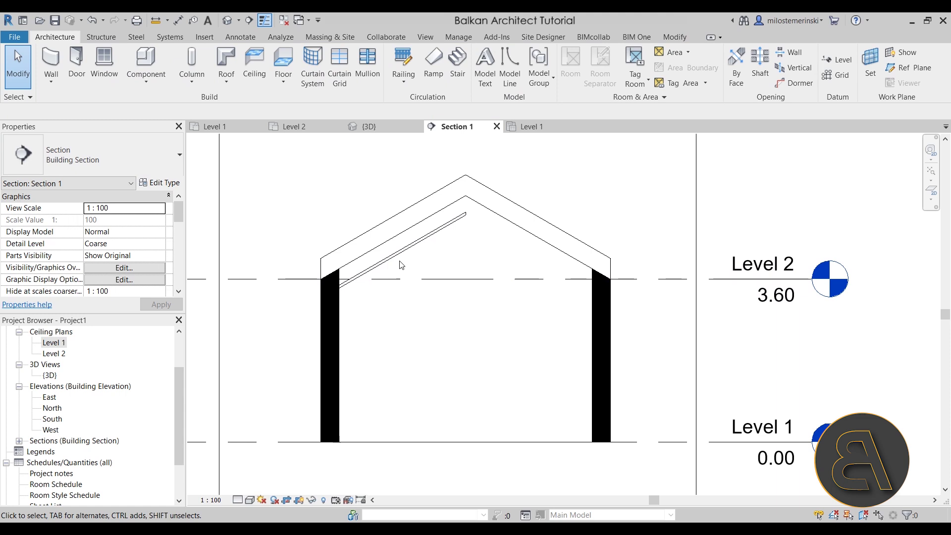
- In the Level 1 ceiling plan, mirror a copy of the sloped ceiling about the room's centre line, and check both halves in the section
click(411, 246)
click(547, 127)
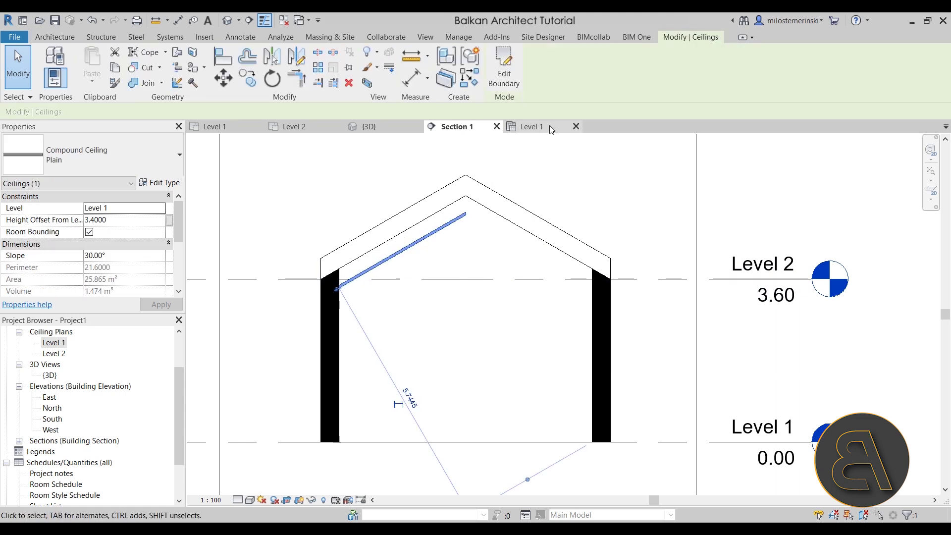
click(503, 234)
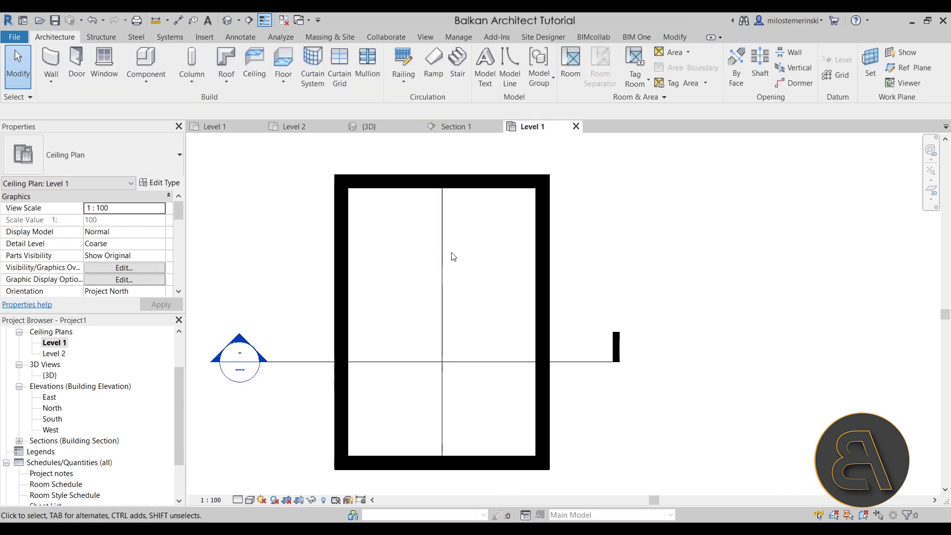
click(443, 267)
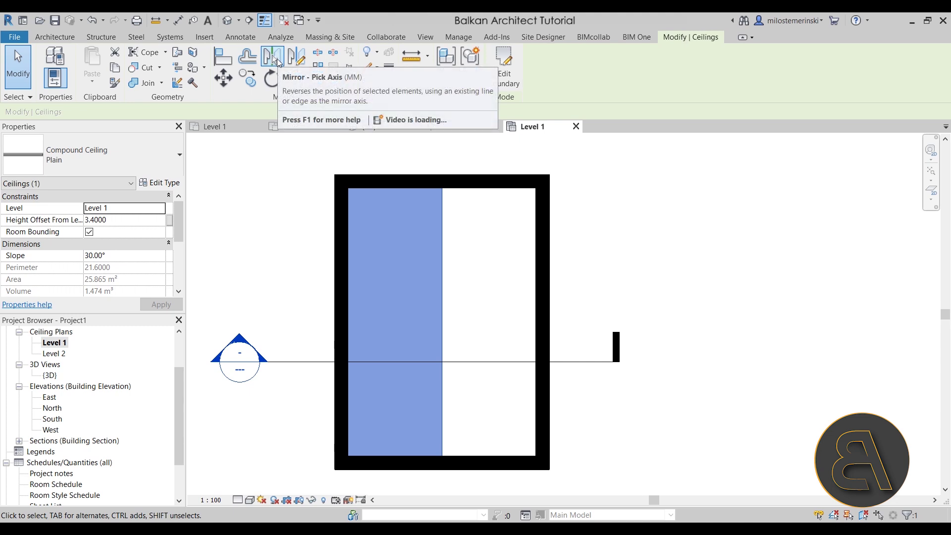
key(m)
key(m)
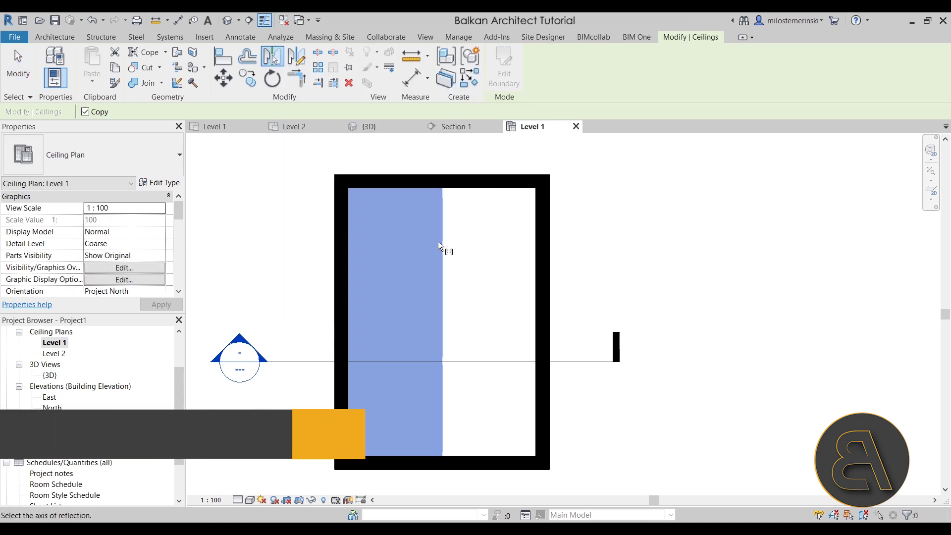
click(439, 243)
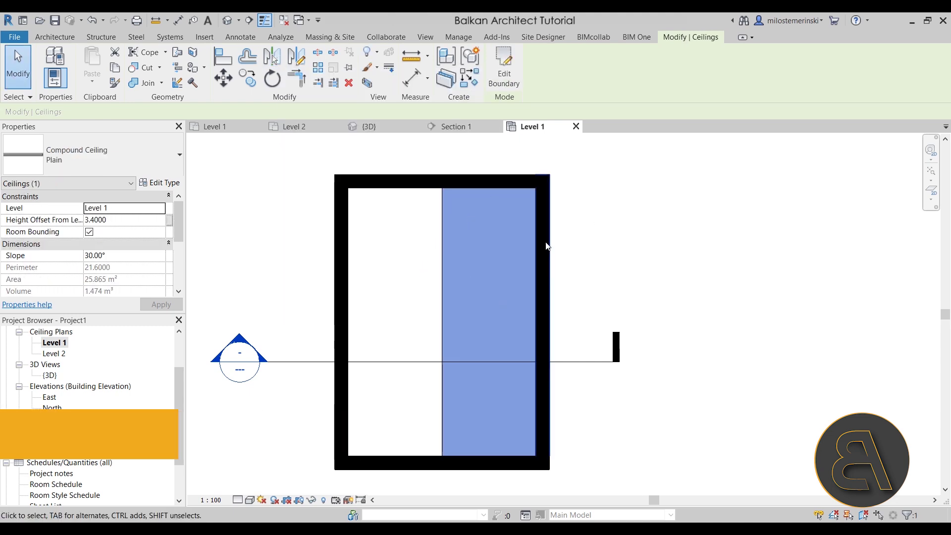
double_click(240, 345)
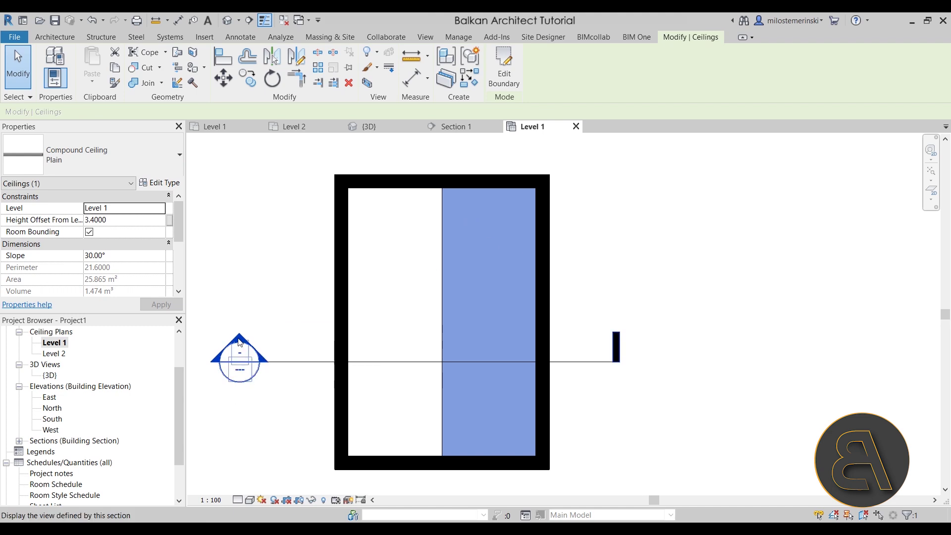
click(493, 290)
scroll(484, 234, up, 3)
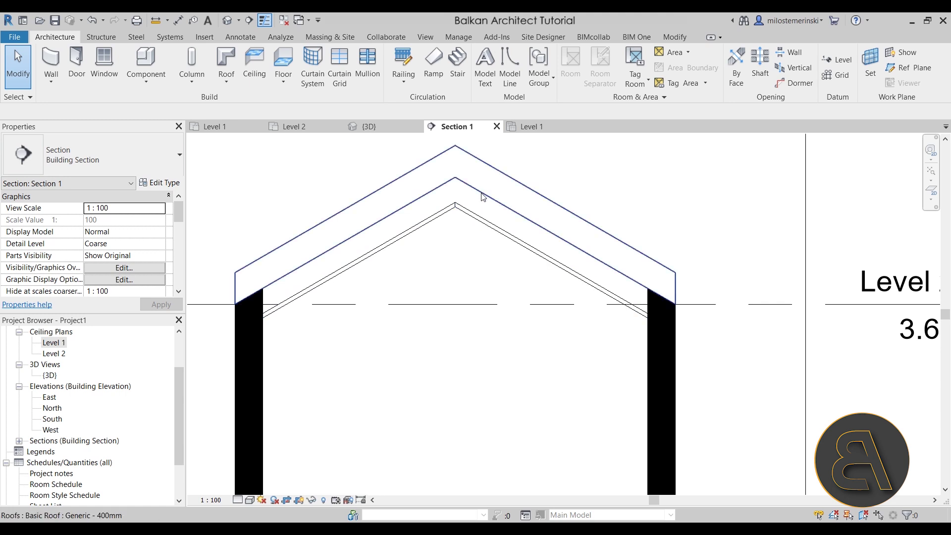
middle_drag(469, 248, 458, 241)
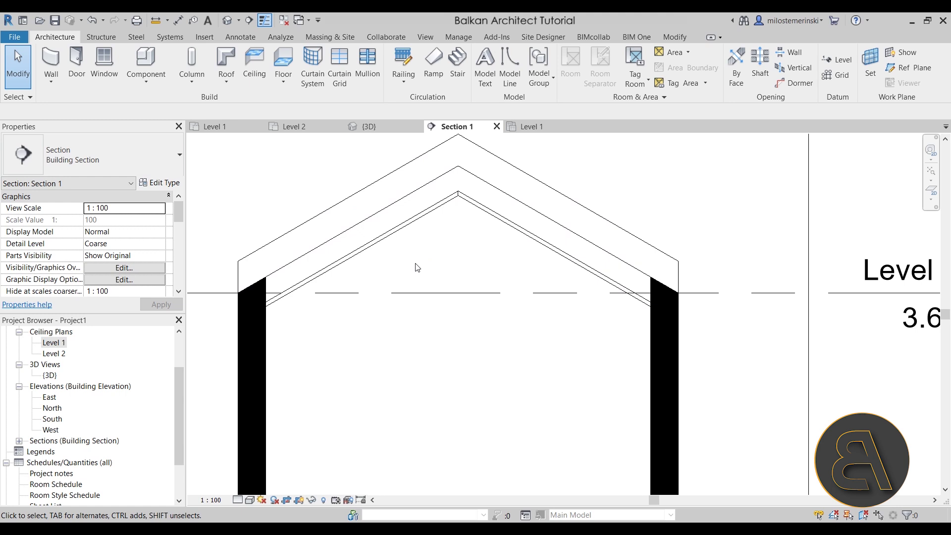
- From the Level 1 ceiling plan, start loading a family and browse the US Metric library's Lighting folder to its Internal subfolder
click(538, 127)
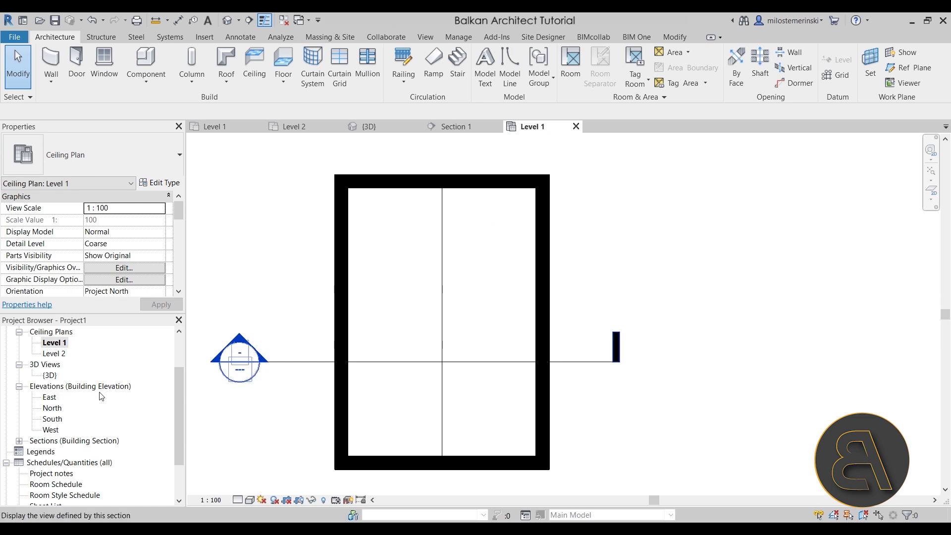
scroll(58, 375, up, 1)
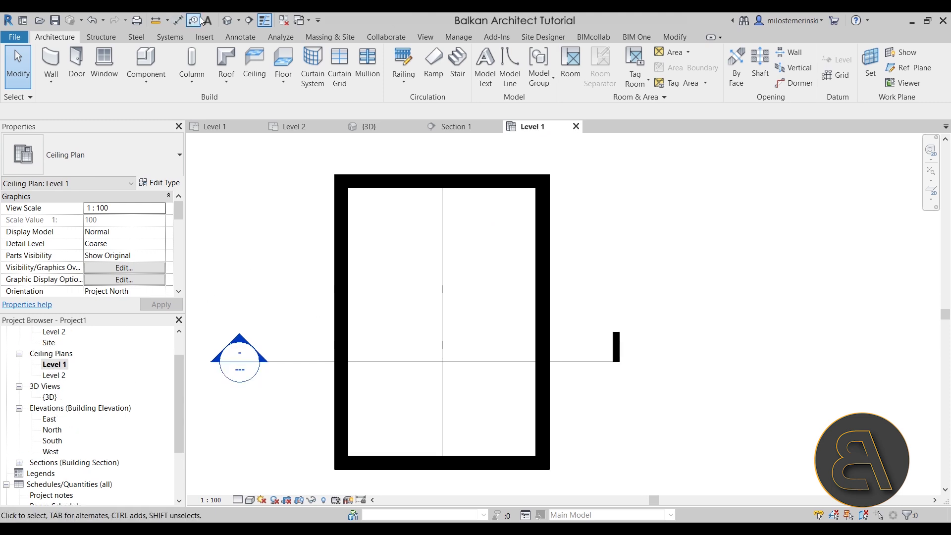
click(204, 37)
click(513, 65)
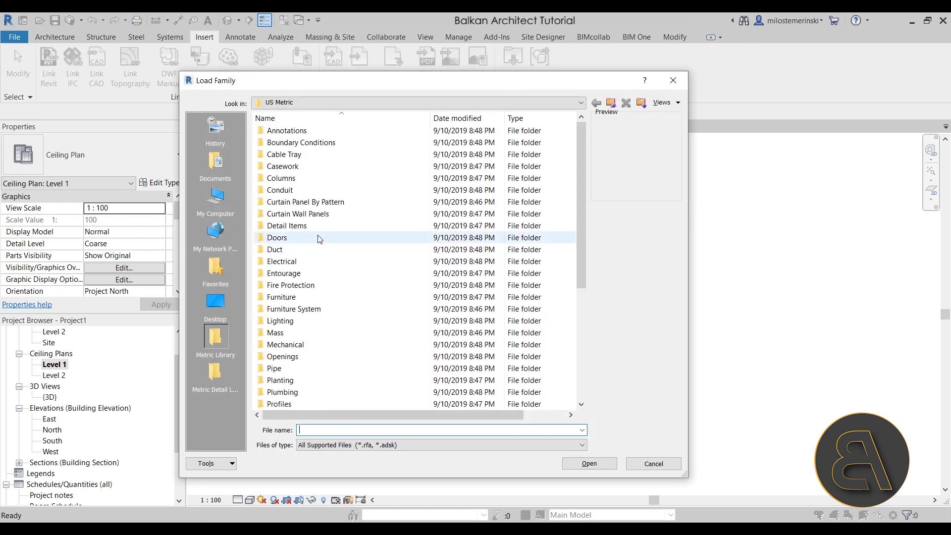
scroll(307, 198, down, 5)
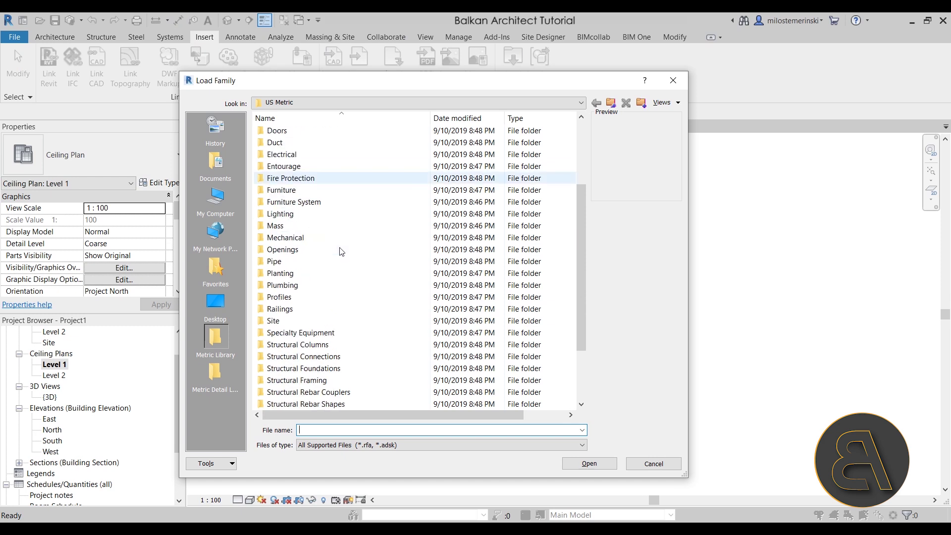
scroll(341, 251, up, 2)
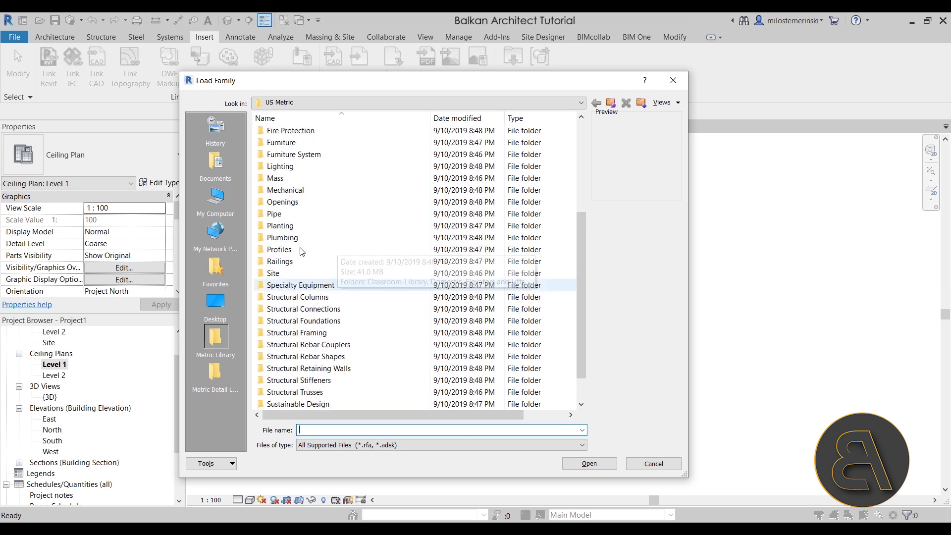
click(288, 206)
double_click(288, 206)
double_click(297, 132)
double_click(299, 141)
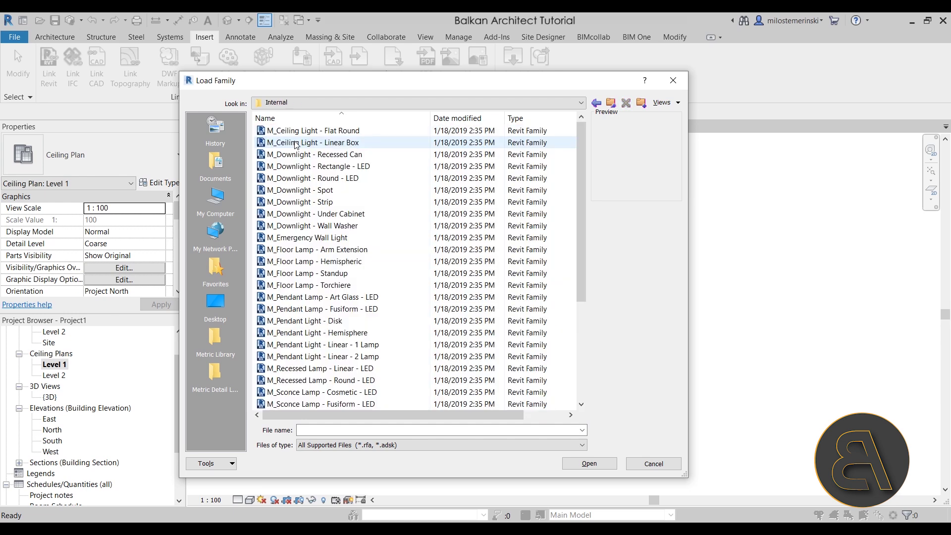
- Preview several internal lighting families and load the M_Ceiling Light - Flat Round family into the project
click(307, 143)
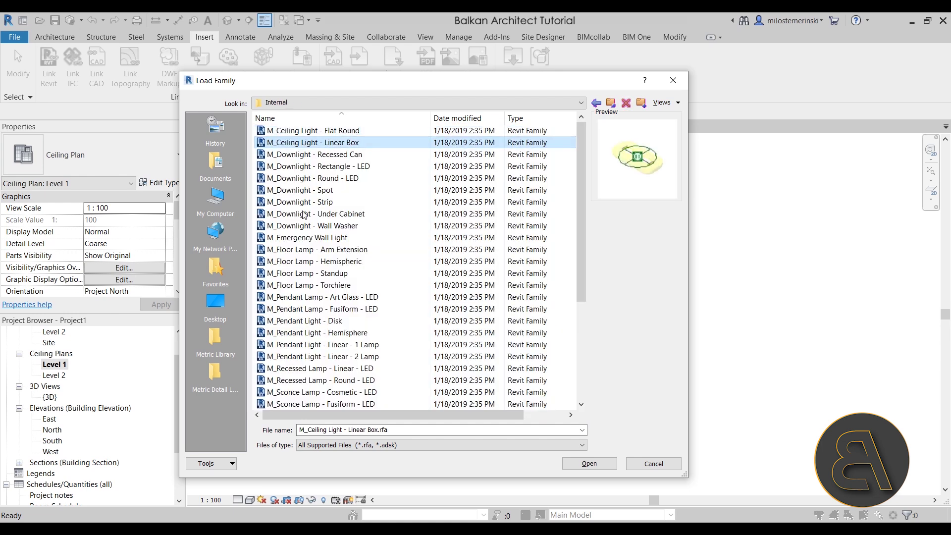
click(302, 237)
click(300, 261)
click(298, 297)
click(294, 332)
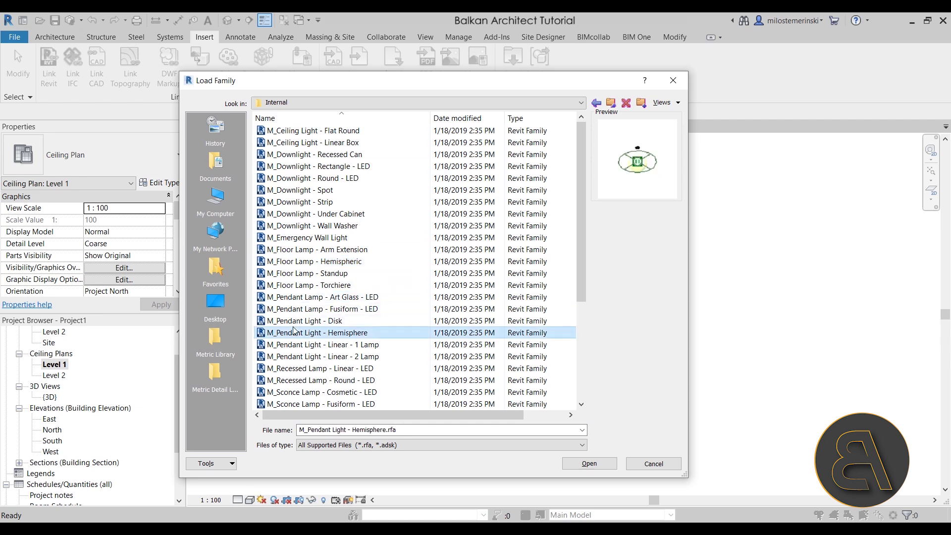
click(319, 344)
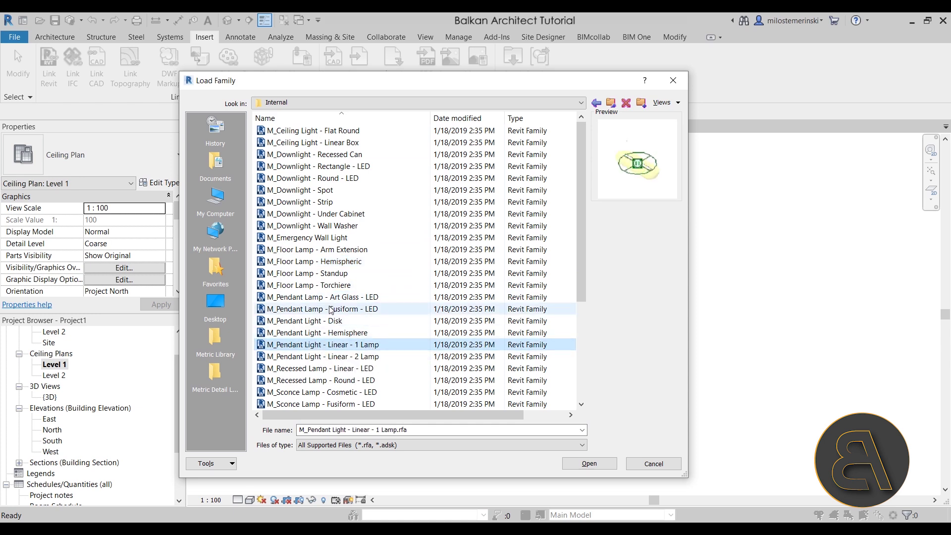
scroll(340, 312, down, 1)
scroll(340, 312, down, 3)
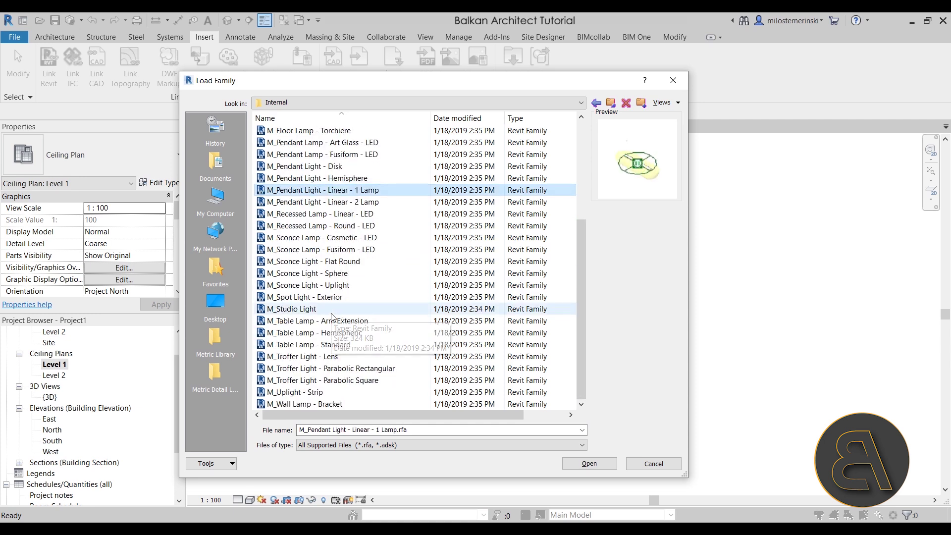
scroll(325, 309, up, 5)
click(302, 165)
click(297, 142)
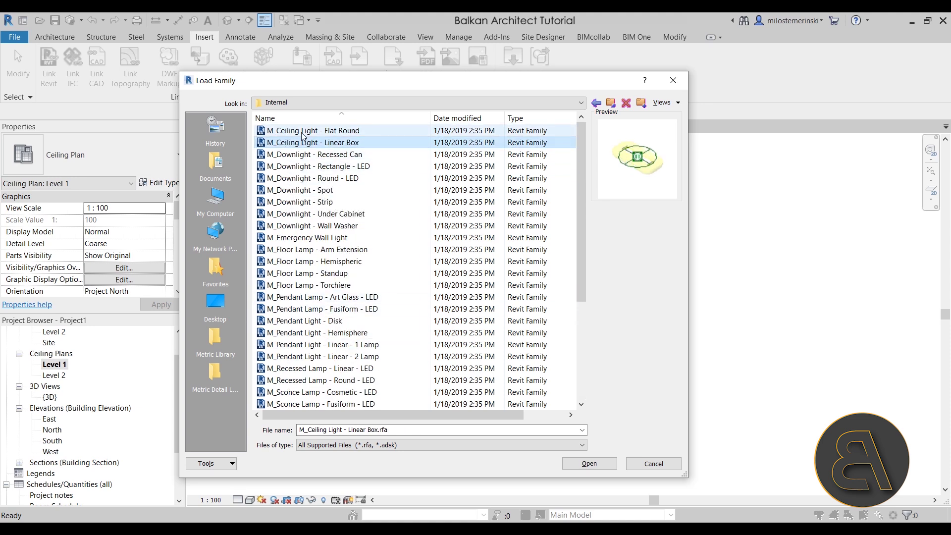
click(279, 131)
click(589, 464)
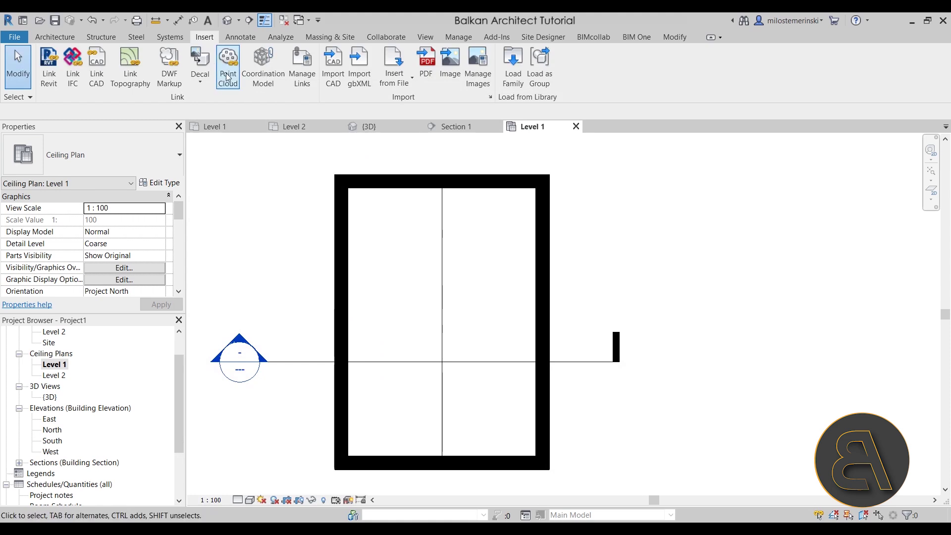
- Place an M_Ceiling Light - Flat Round, type 100W - 120V, on the left ceiling half, about 3.2 m from the upper wall
click(56, 38)
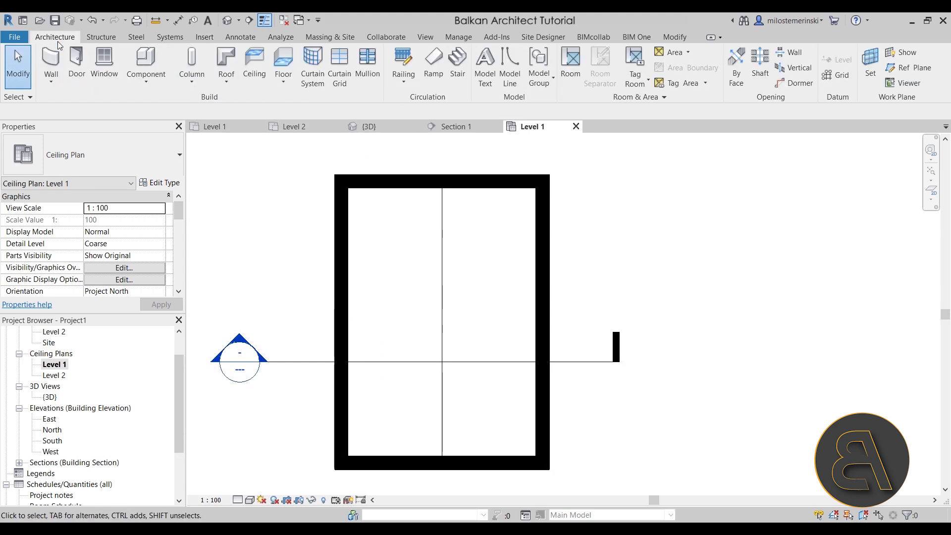
click(145, 61)
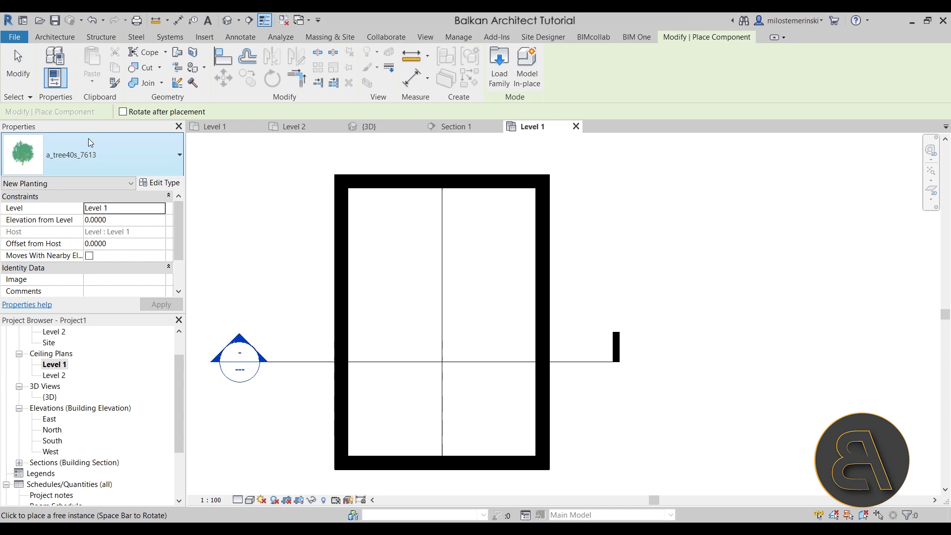
click(88, 158)
drag(293, 207, 296, 249)
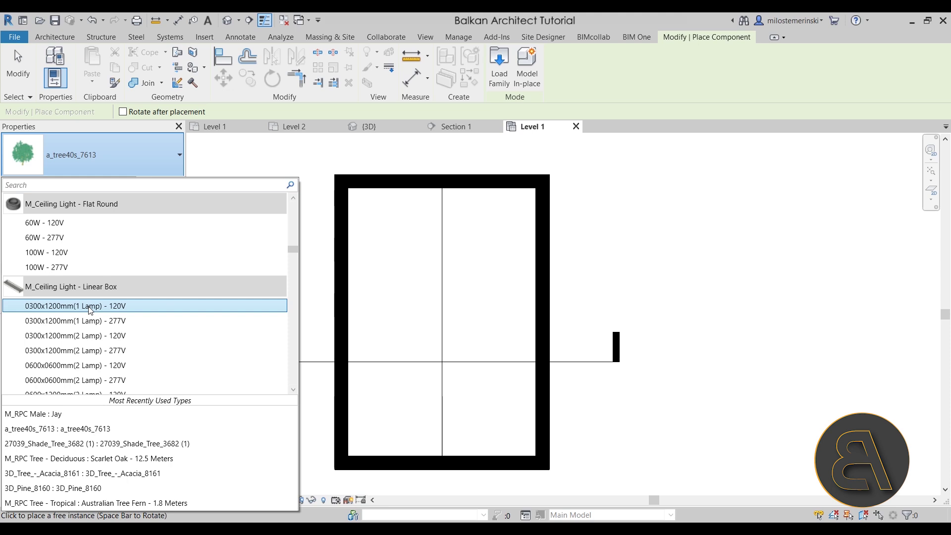
click(43, 254)
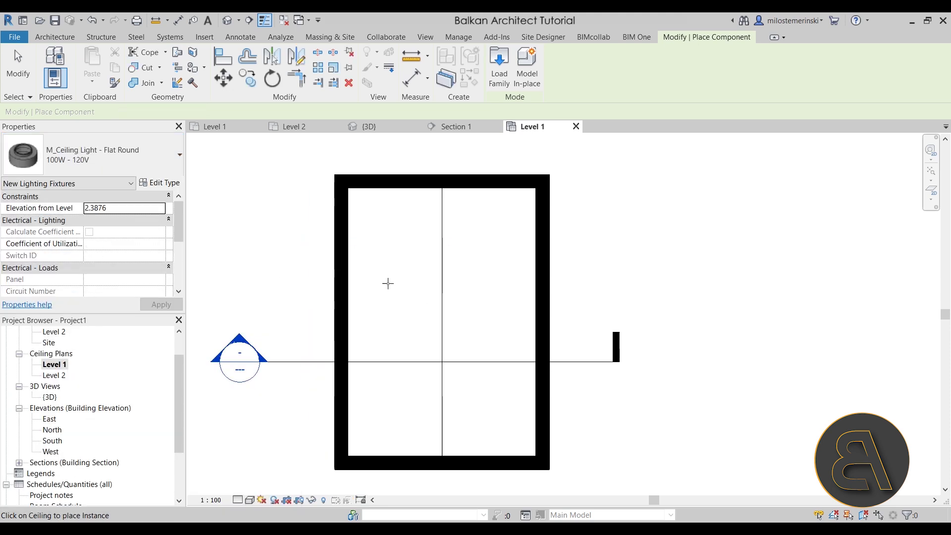
click(417, 294)
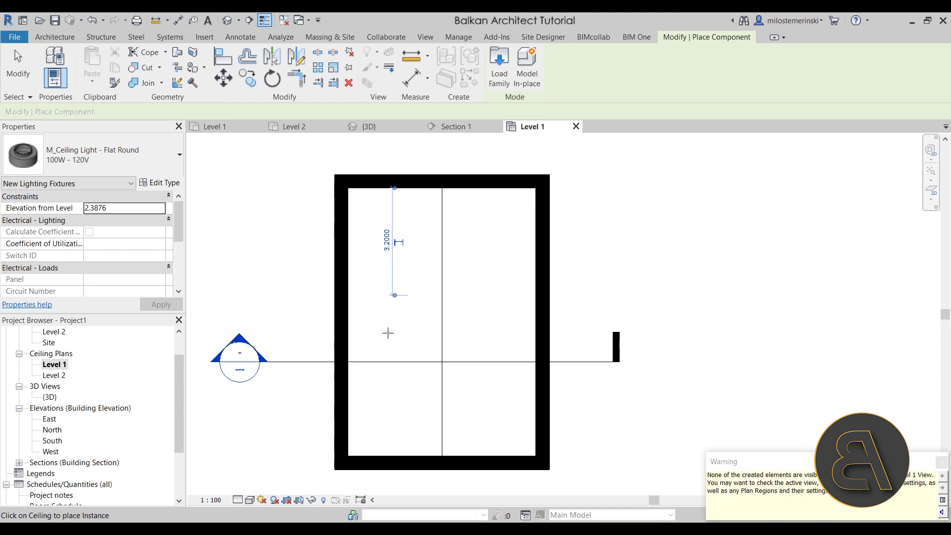
key(Escape)
key(Escape)
- In the building section, move the ceiling light slightly up the slope towards the ridge and examine how it sits against the ceiling
double_click(241, 347)
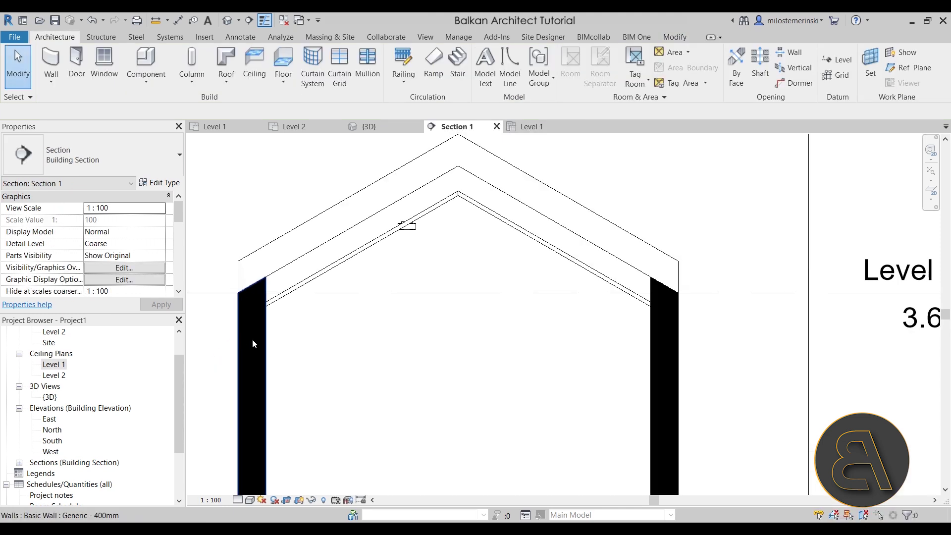
scroll(413, 227, up, 3)
click(414, 226)
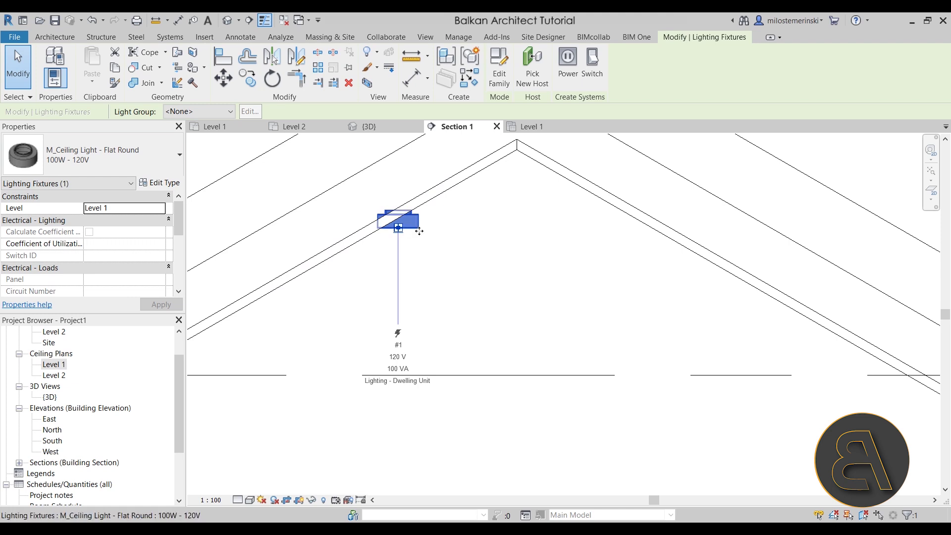
drag(420, 226, 445, 214)
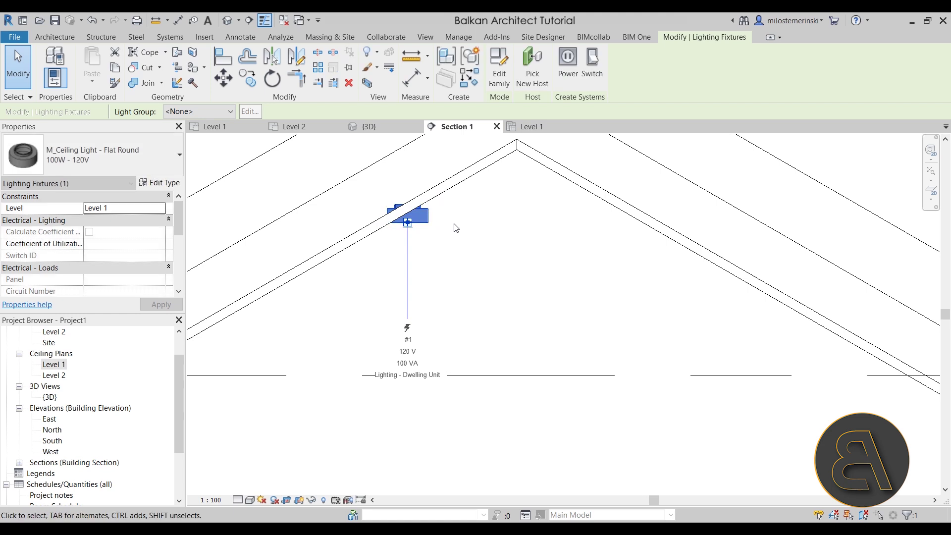
click(458, 227)
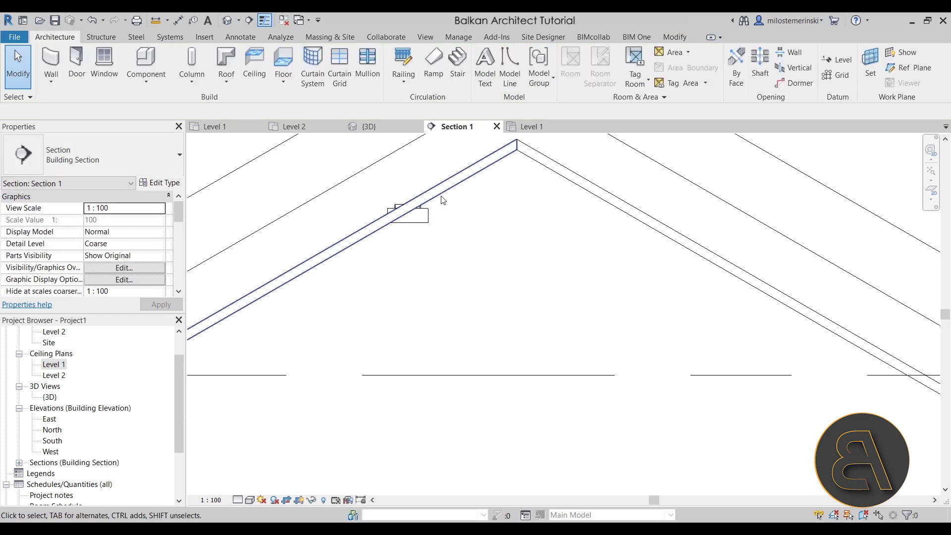
click(411, 224)
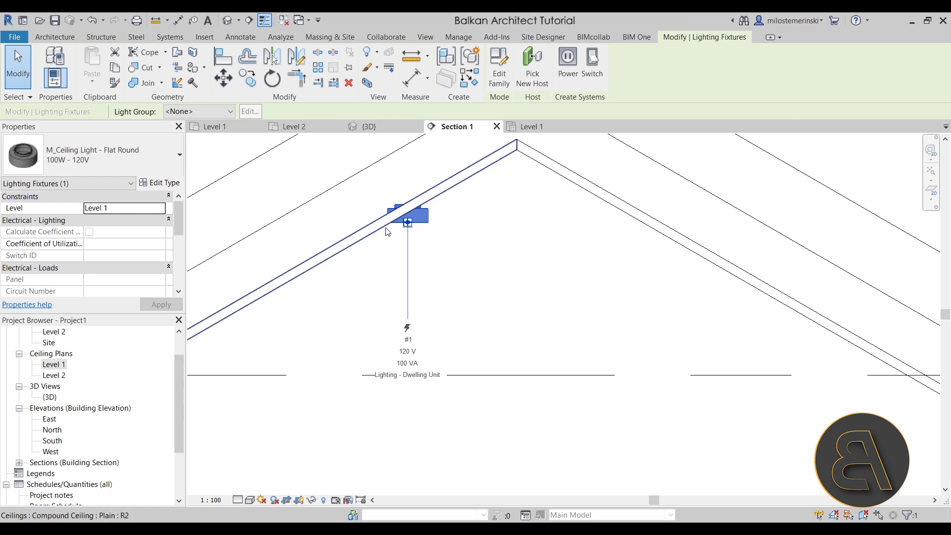
scroll(446, 233, down, 2)
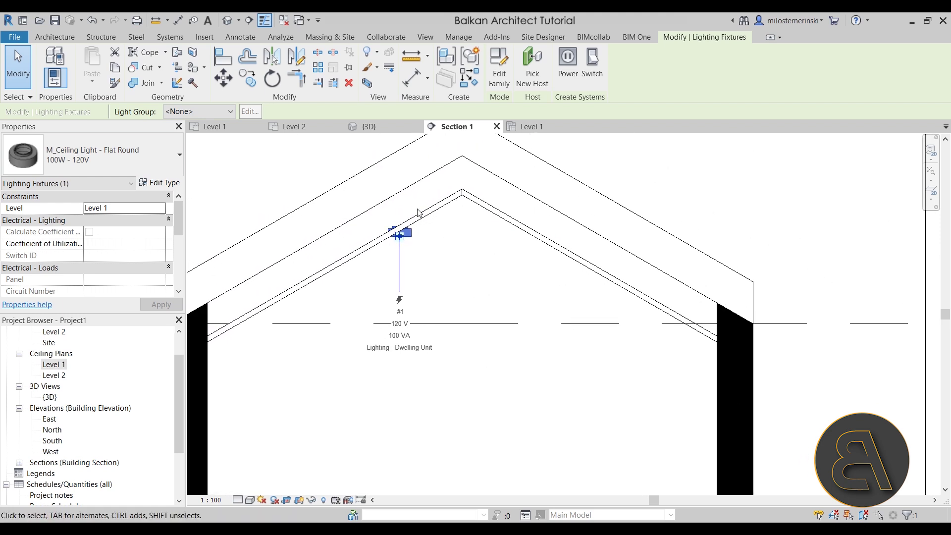
scroll(457, 281, down, 1)
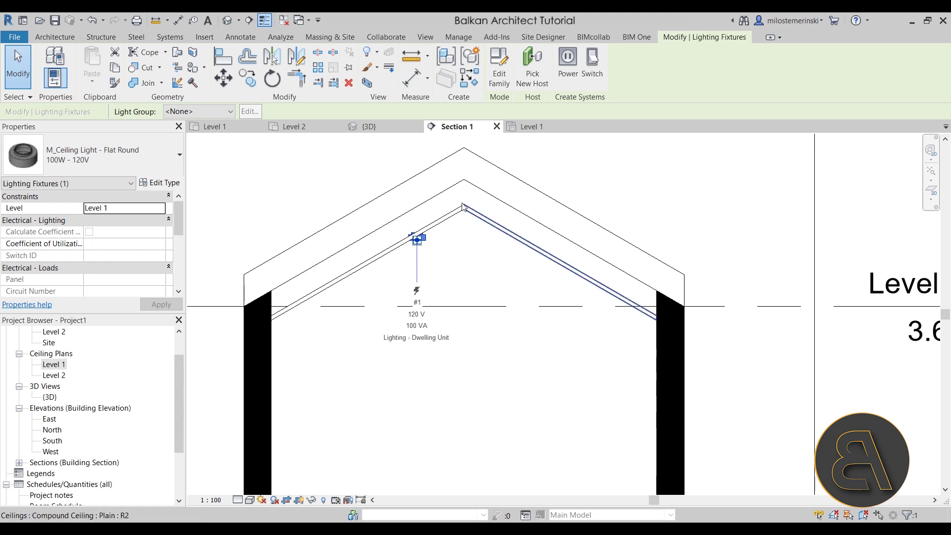
scroll(484, 249, down, 2)
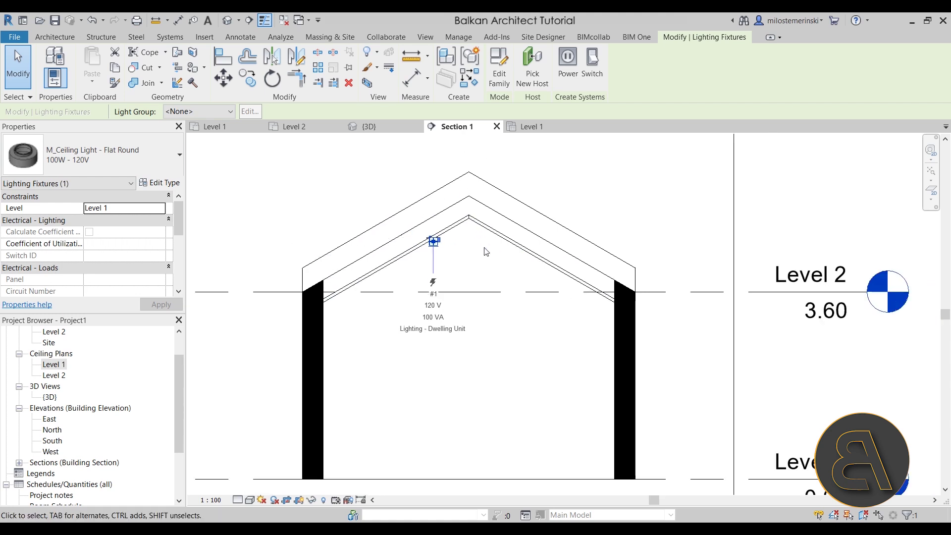
- In the 3D view, select the roof and its chain of walls and copy them to a free spot beside the original building
scroll(489, 253, down, 2)
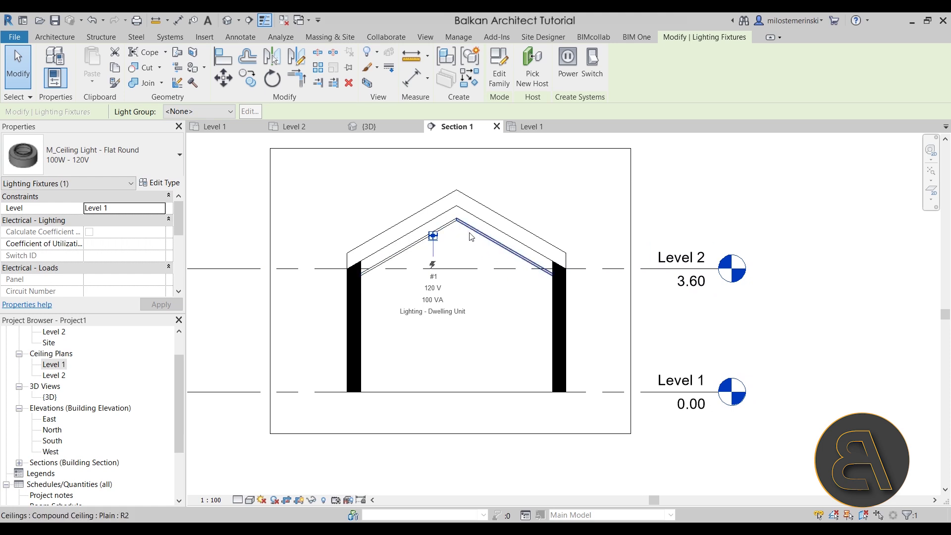
click(235, 126)
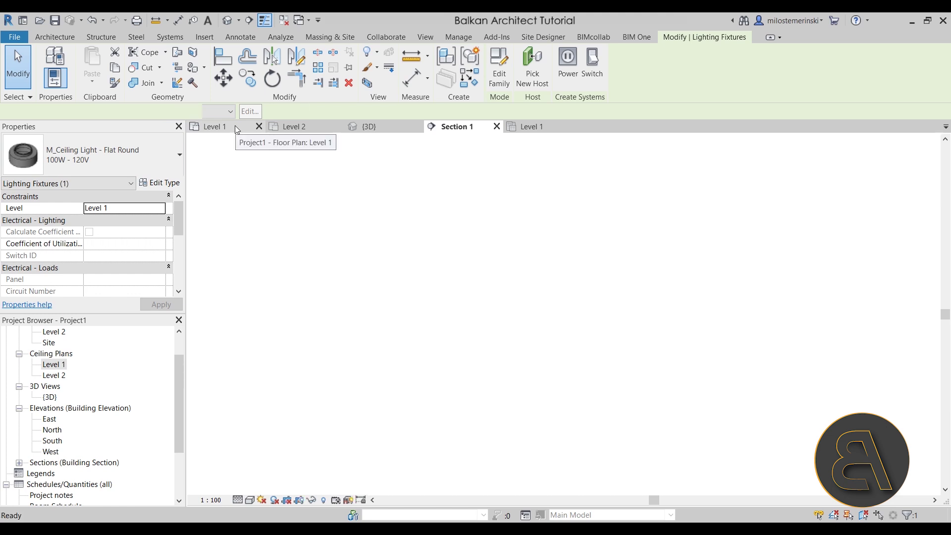
click(369, 126)
scroll(456, 226, down, 2)
click(432, 231)
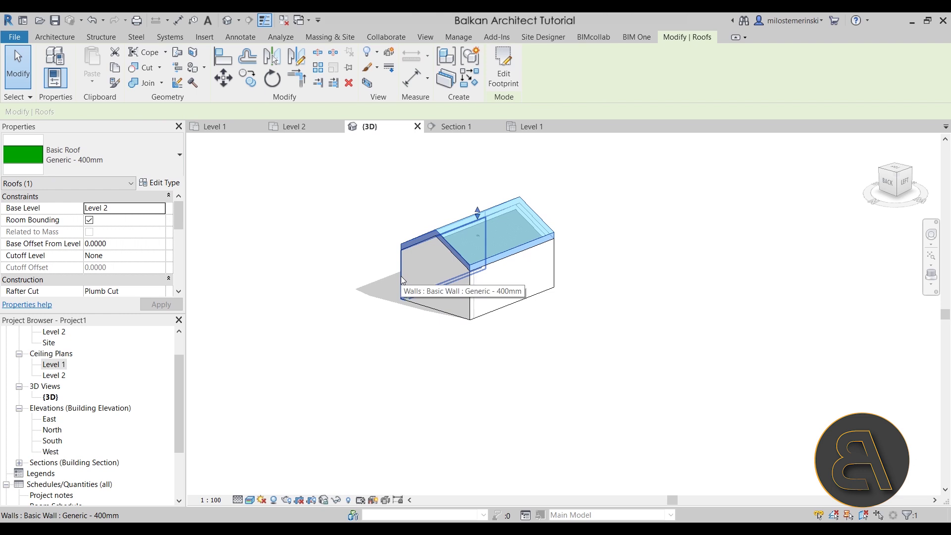
key(Tab)
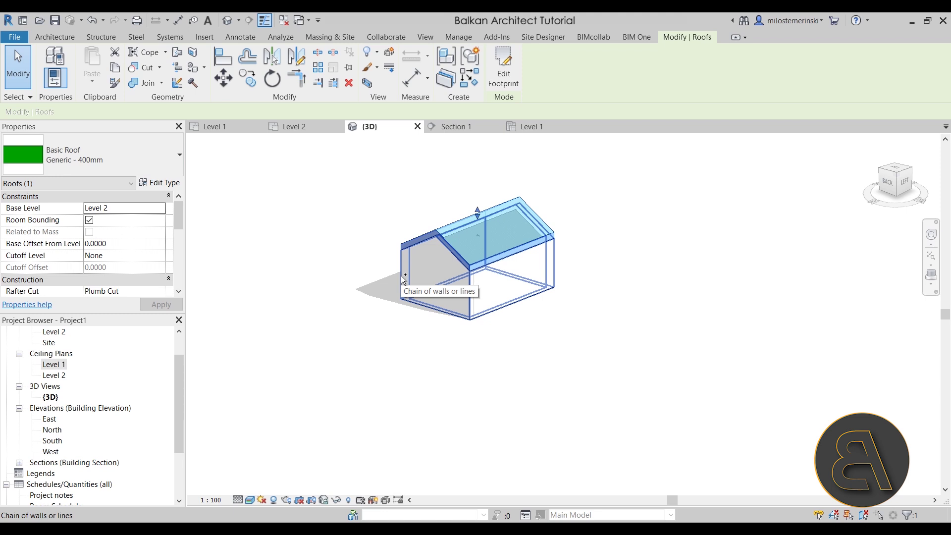
ctrl+click(402, 277)
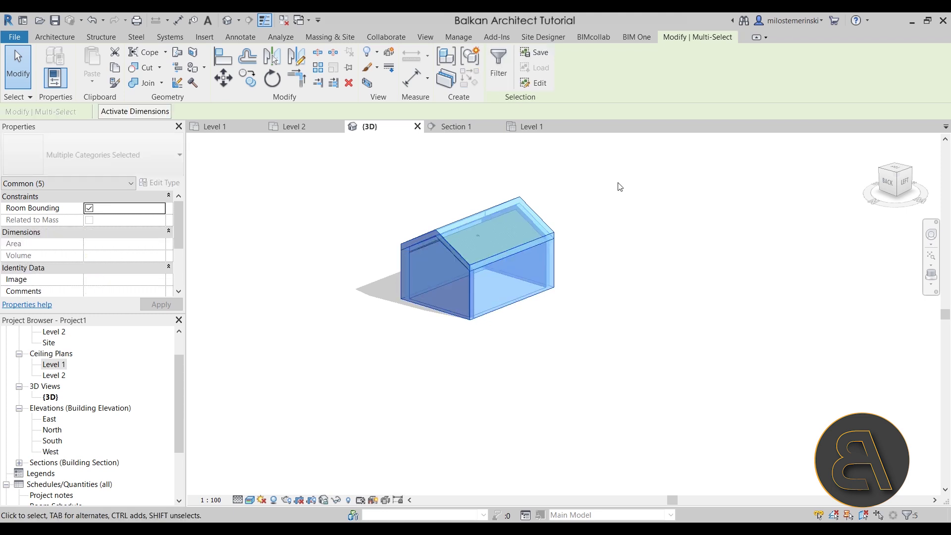
middle_drag(411, 334, 359, 327)
key(c)
key(c)
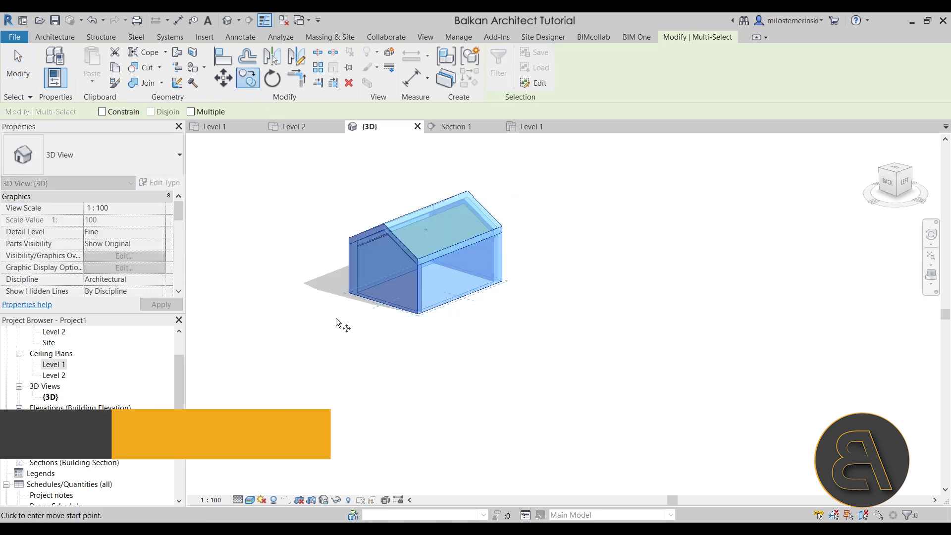
click(340, 319)
click(459, 358)
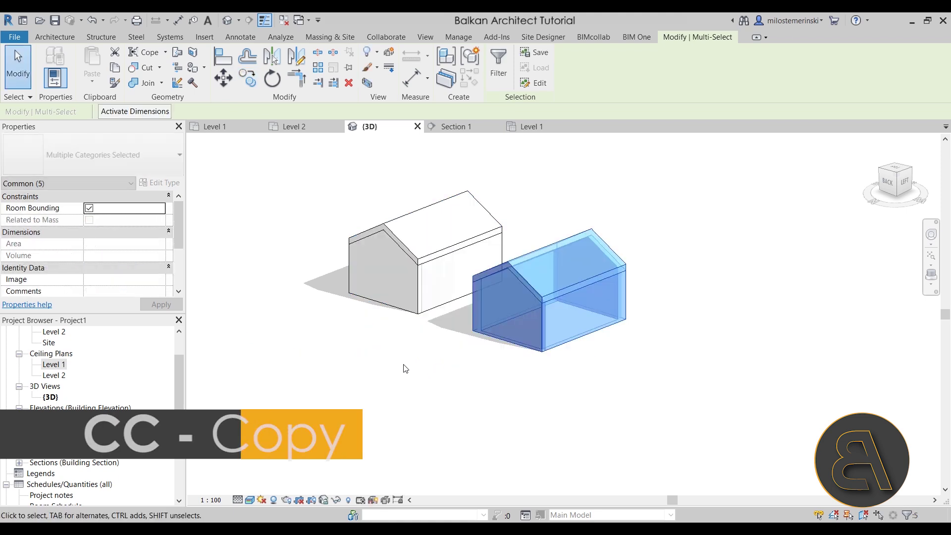
key(Escape)
- View both buildings in the Level 1 floor plan, and open the Level 1 ceiling plan around the copy without ceilings
click(233, 127)
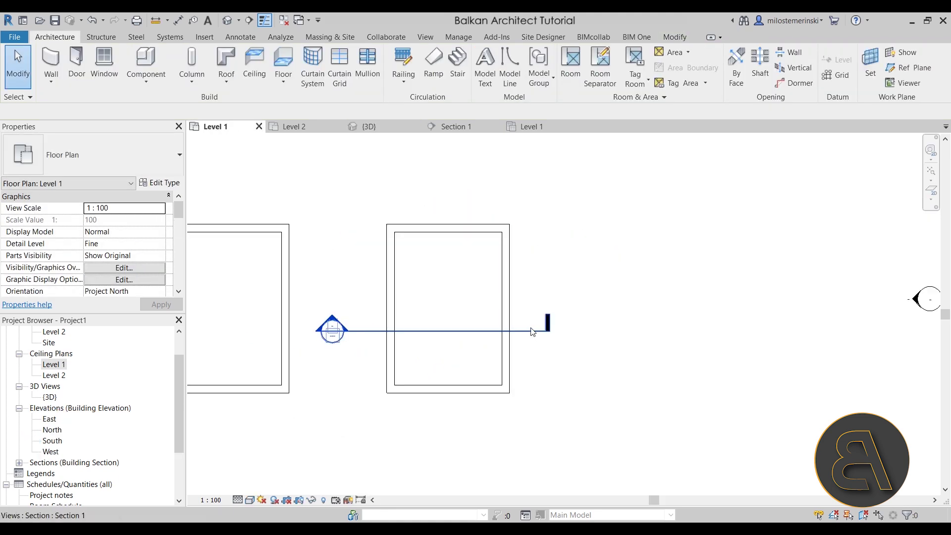
scroll(525, 302, down, 2)
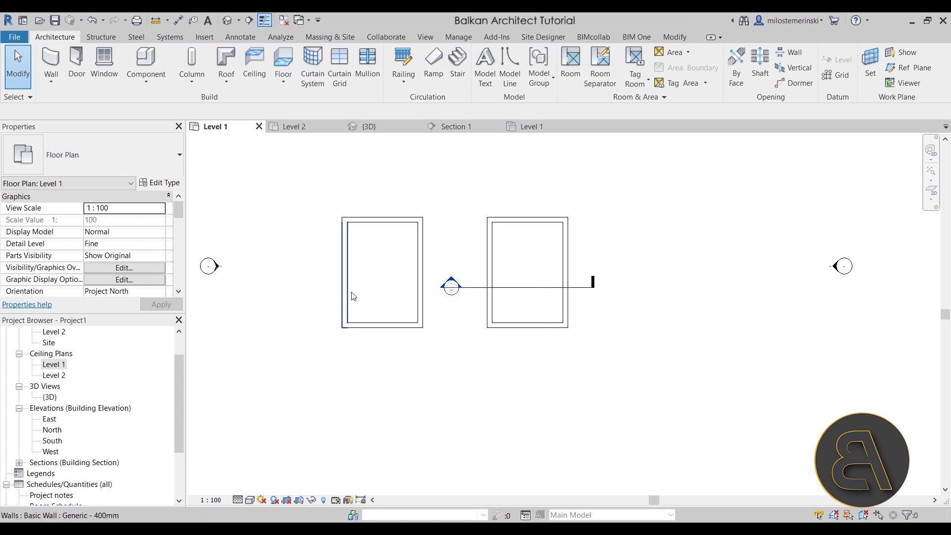
scroll(351, 297, up, 2)
middle_drag(371, 276, 377, 307)
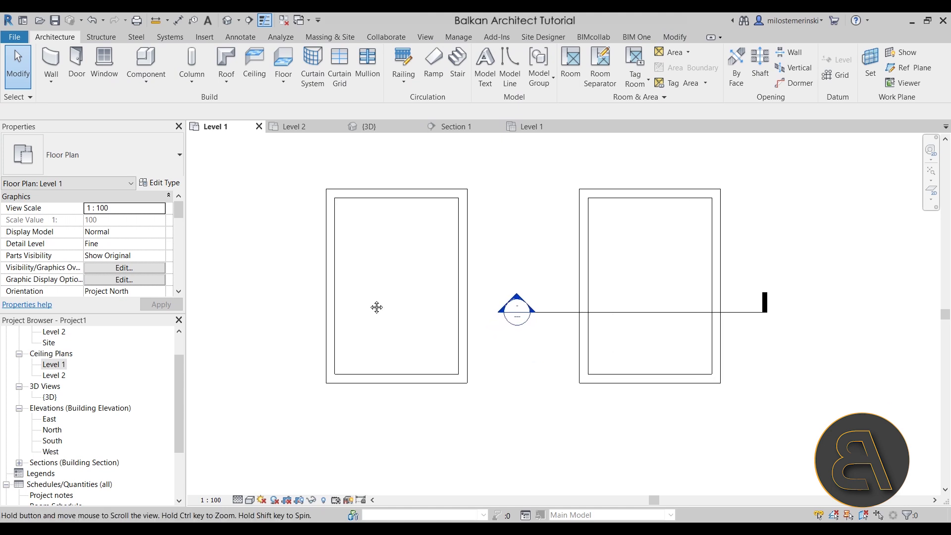
double_click(54, 365)
scroll(495, 329, down, 3)
middle_drag(292, 337, 456, 340)
scroll(467, 325, up, 4)
click(55, 364)
middle_drag(530, 290, 445, 295)
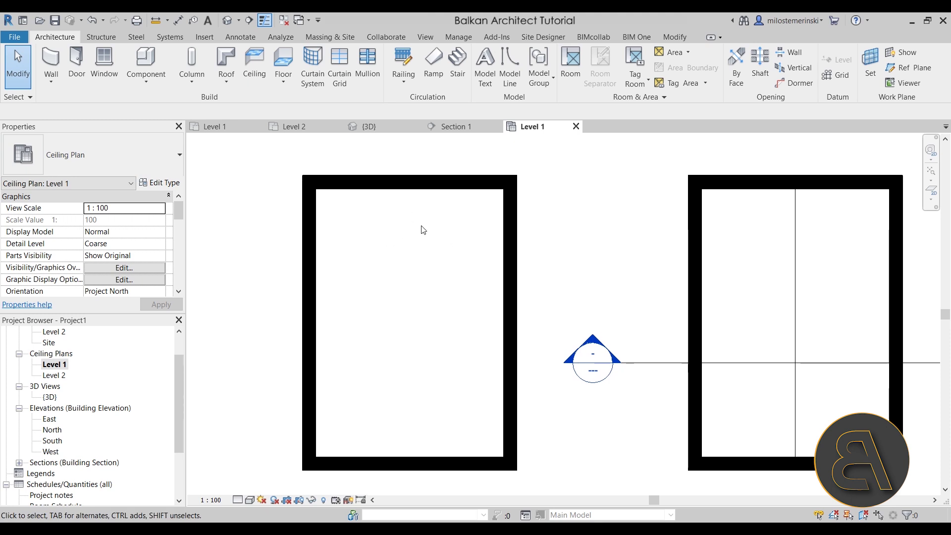
- Draw three vertical grid lines through the copied building, the first centred 2.8 m from both side walls and one on either side of it
click(841, 75)
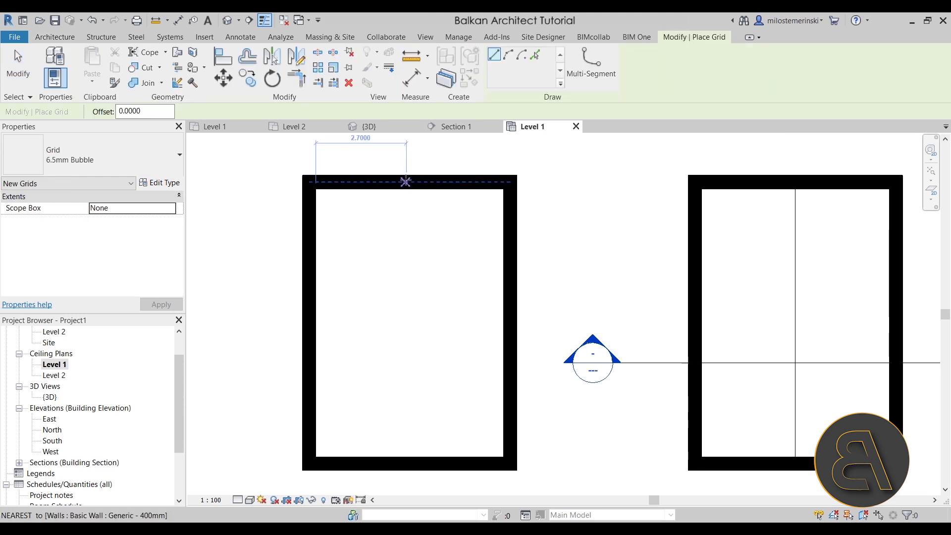
click(410, 181)
scroll(392, 344, down, 2)
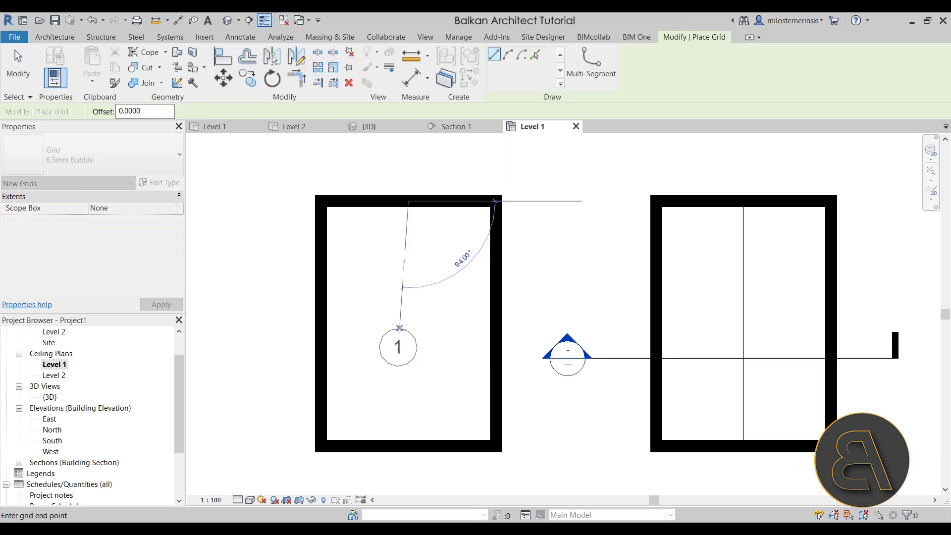
click(414, 409)
scroll(445, 408, down, 2)
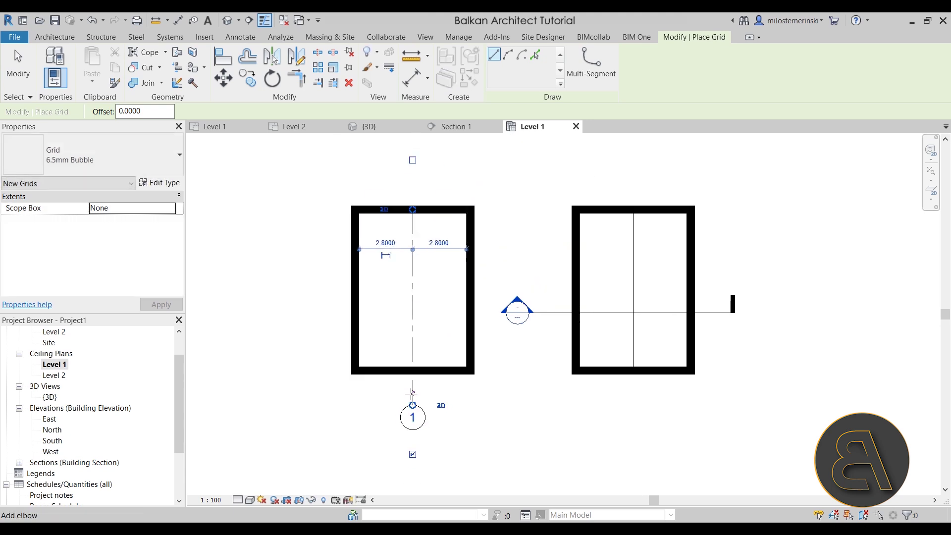
click(385, 237)
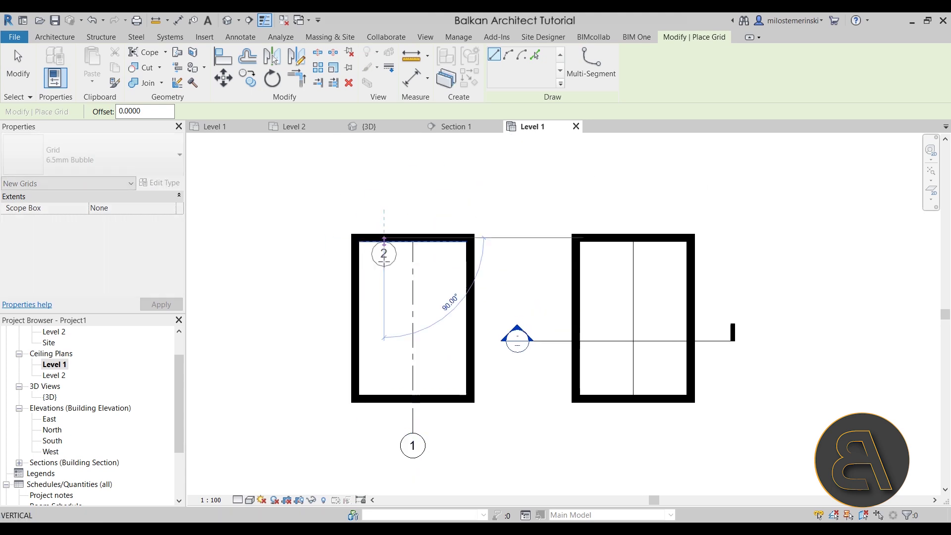
click(383, 409)
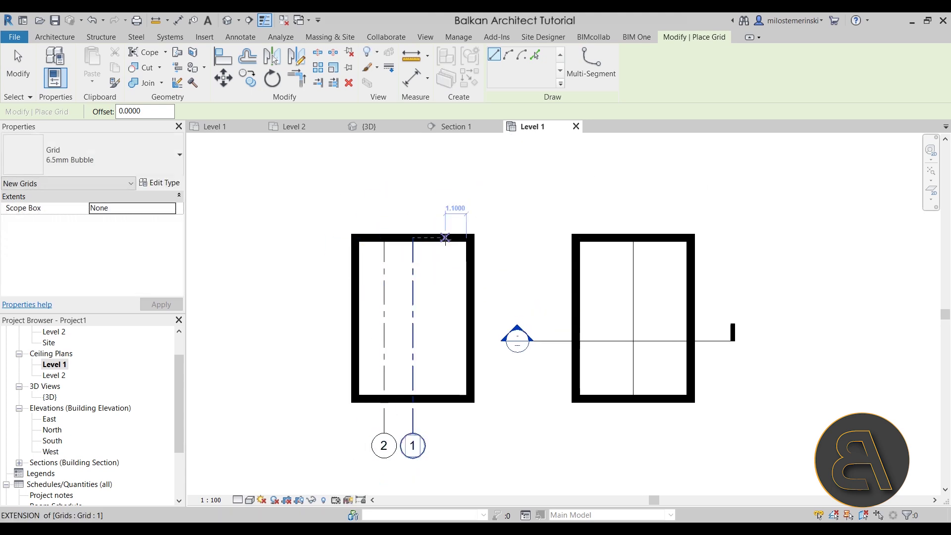
click(443, 238)
click(444, 420)
key(Escape)
key(Escape)
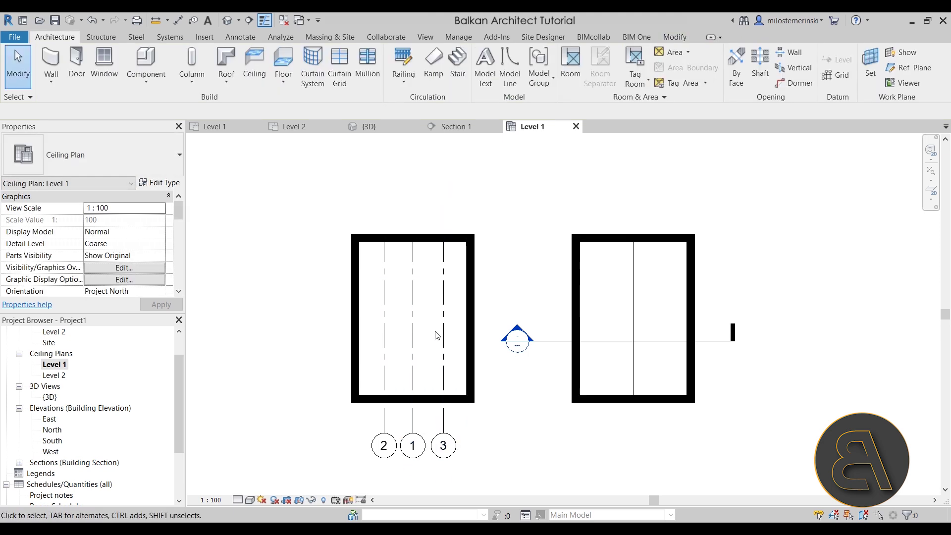
- Measure grids 3 and 2 from central grid 1 and move both slightly inwards so they are equally spaced from it
click(443, 297)
scroll(449, 286, up, 3)
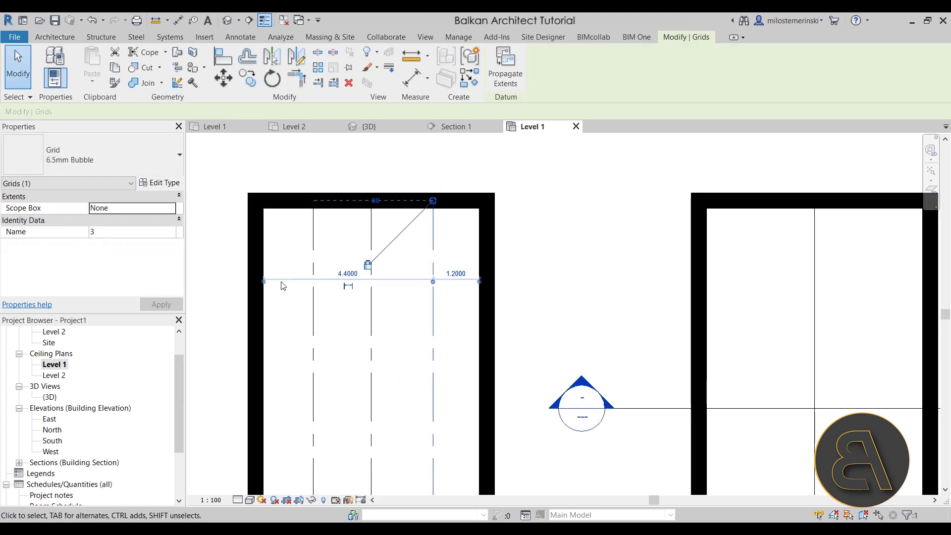
drag(264, 282, 371, 297)
drag(433, 311, 428, 313)
middle_drag(403, 335, 478, 324)
key(Escape)
click(388, 333)
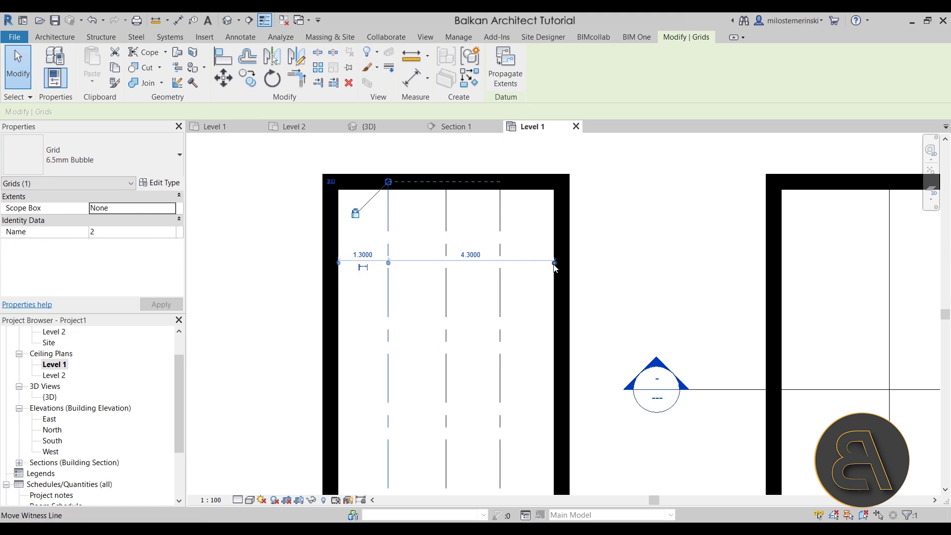
drag(555, 263, 448, 299)
drag(387, 314, 391, 313)
click(414, 272)
- Draw three horizontal grid lines across the copied building, at 4 m and 2.7 m from the upper wall and one above those
scroll(417, 249, down, 3)
scroll(439, 276, up, 3)
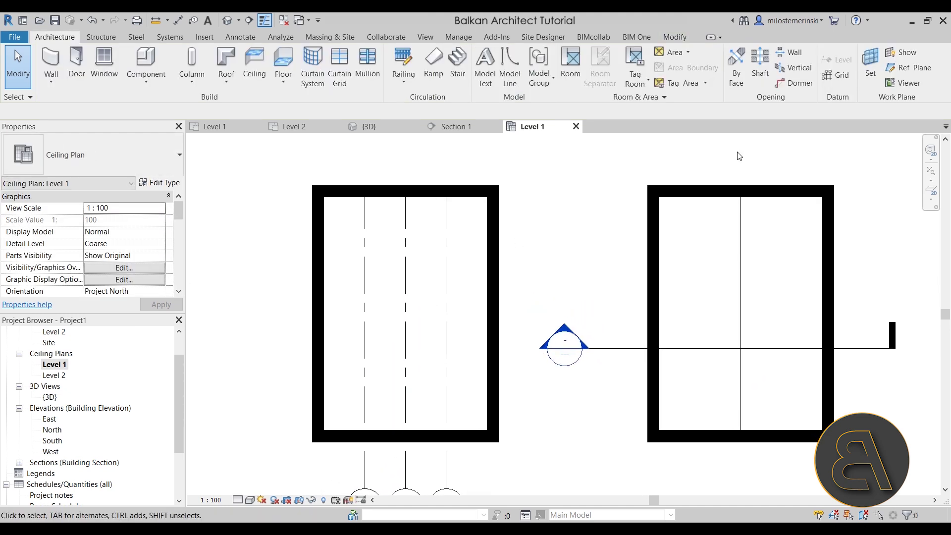
click(841, 76)
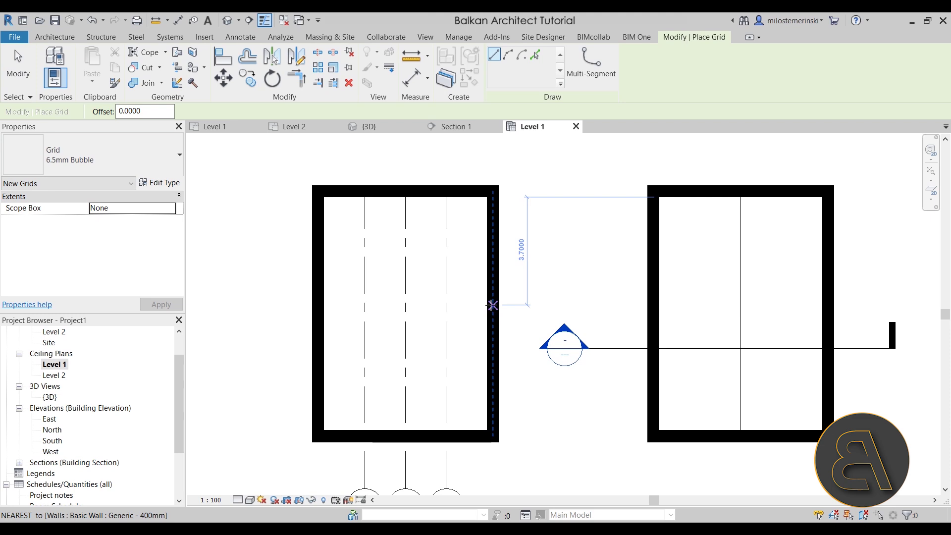
click(492, 313)
click(253, 313)
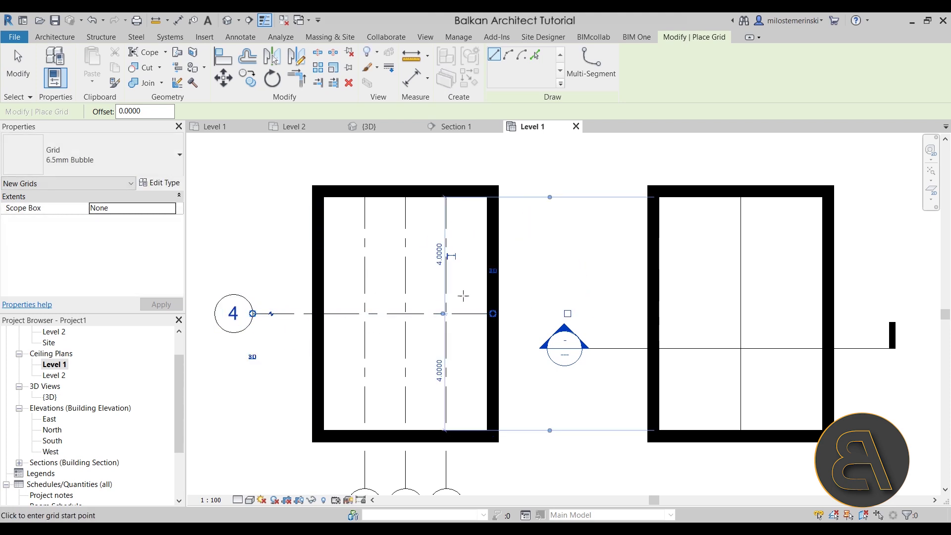
click(520, 276)
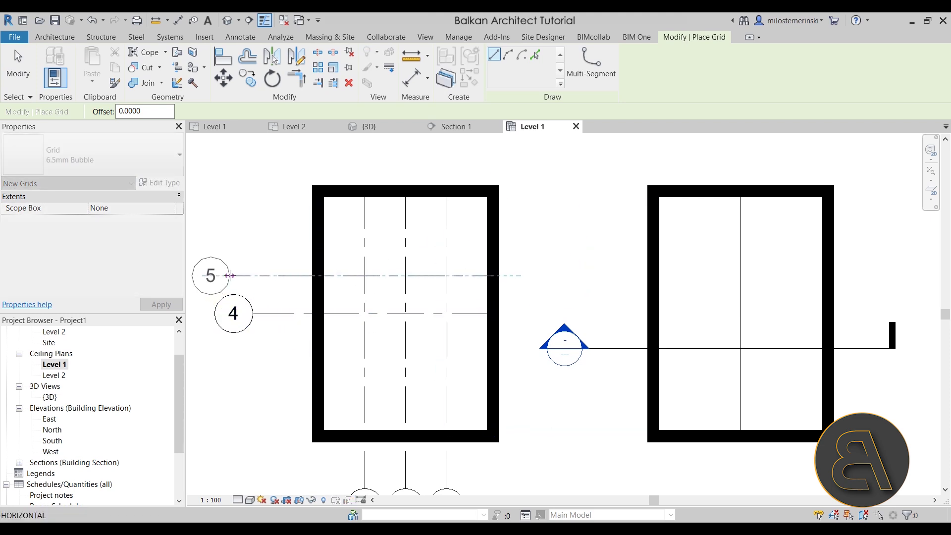
click(253, 275)
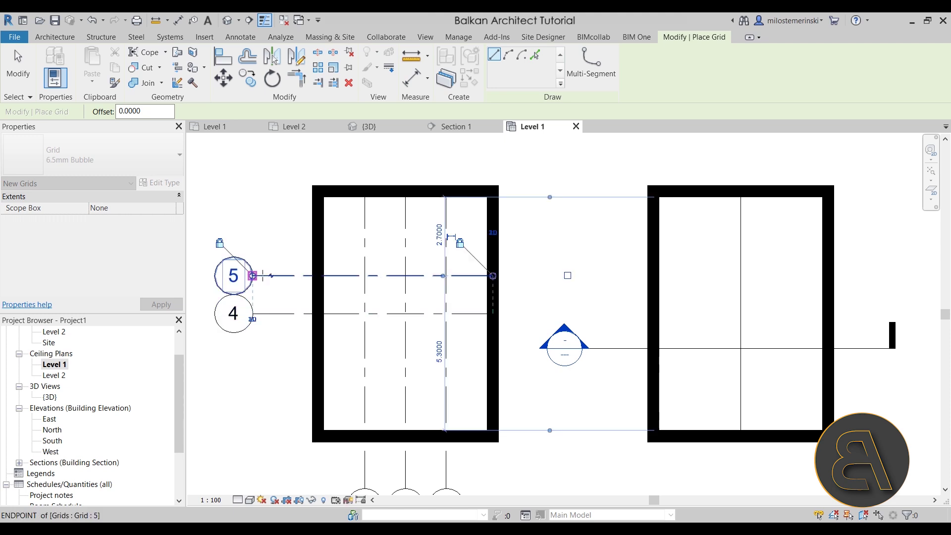
click(492, 237)
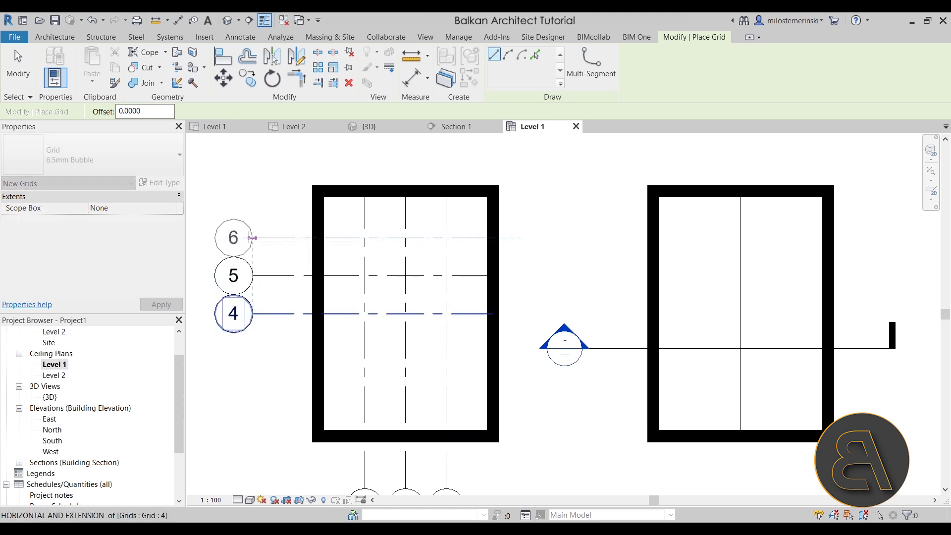
click(253, 237)
key(Escape)
- Move grid 6 to 1.3 m and grid 5 to 2.6 m from the upper wall
drag(276, 237, 280, 235)
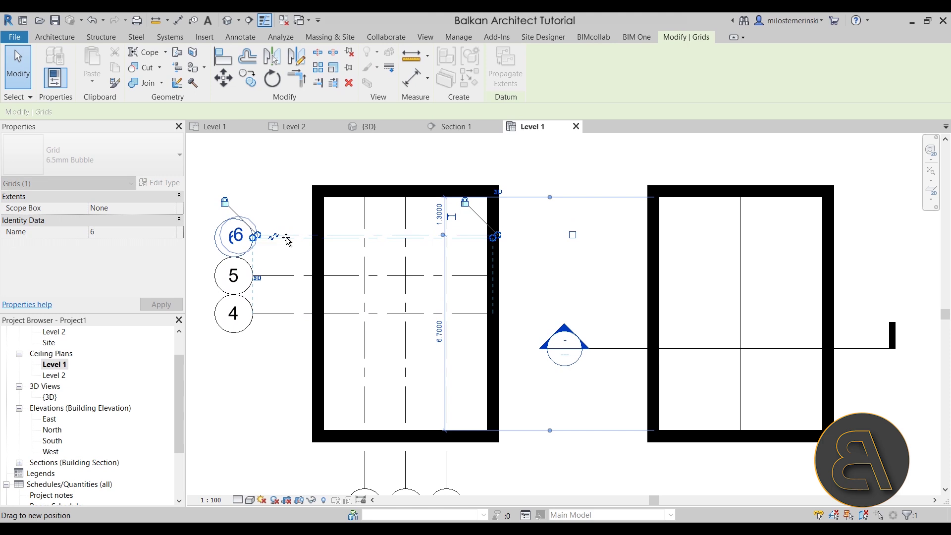
click(296, 254)
click(297, 275)
drag(297, 275, 334, 274)
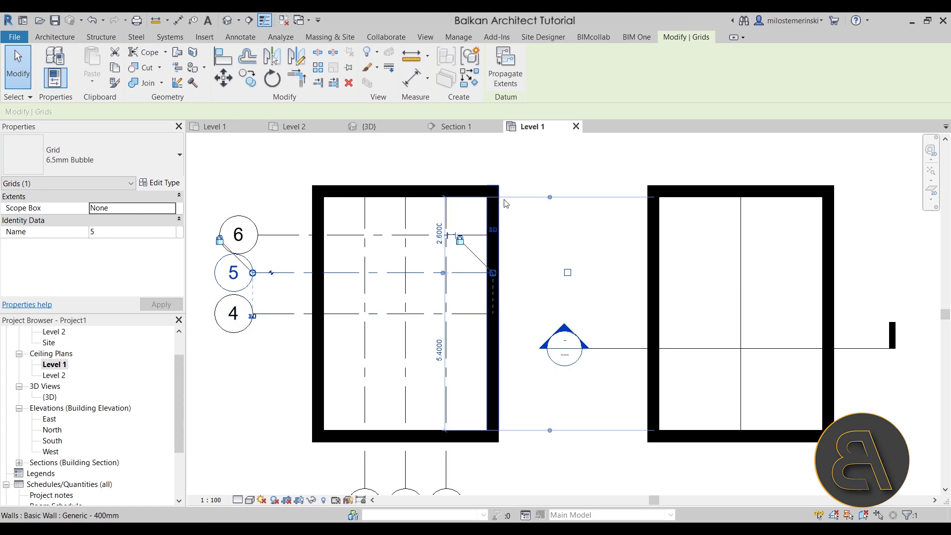
- Move grid 4 down to 6.6 m from the upper wall and bring grid 5 down close above it
click(357, 313)
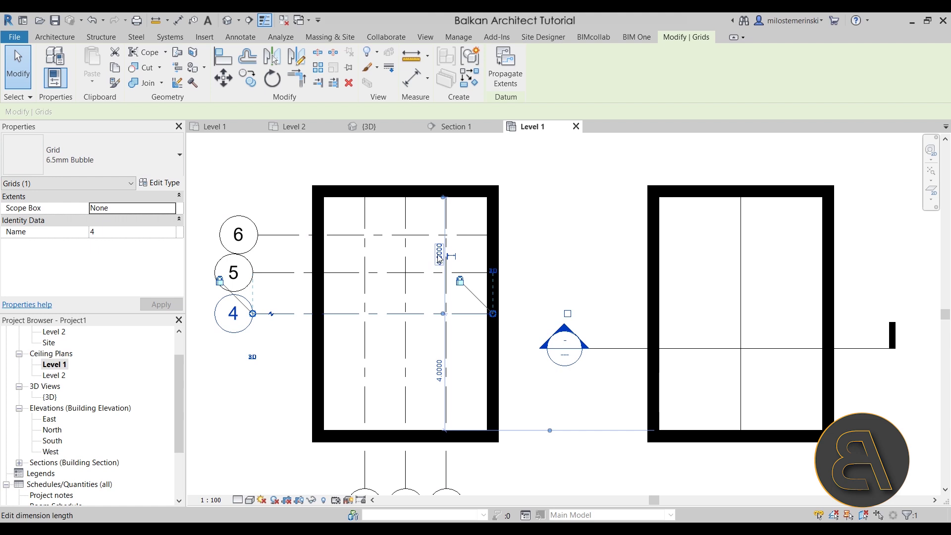
key(Escape)
ctrl+drag(387, 314, 388, 389)
click(387, 272)
drag(387, 272, 387, 319)
click(454, 421)
click(457, 431)
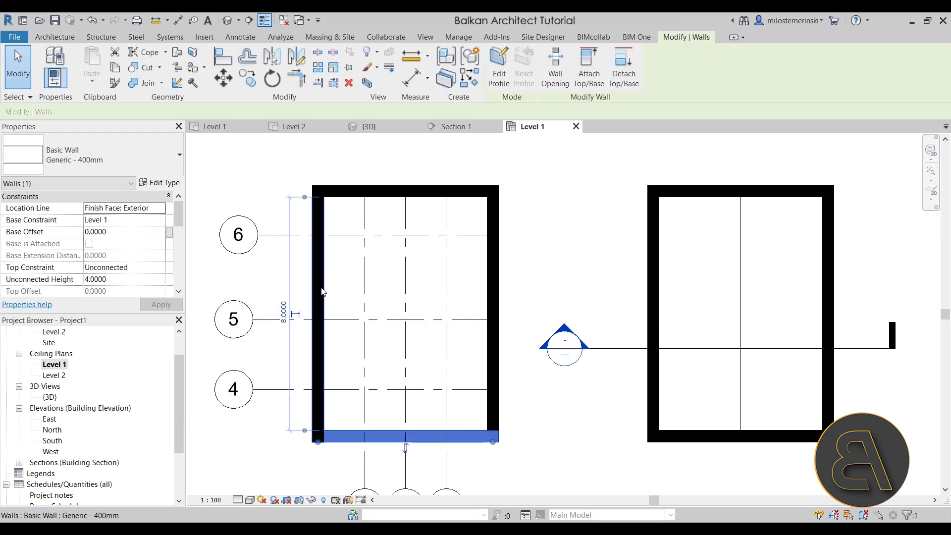
drag(343, 320, 346, 353)
- Set the distance from grid 4 to the lower wall to 2 m
click(345, 389)
click(443, 410)
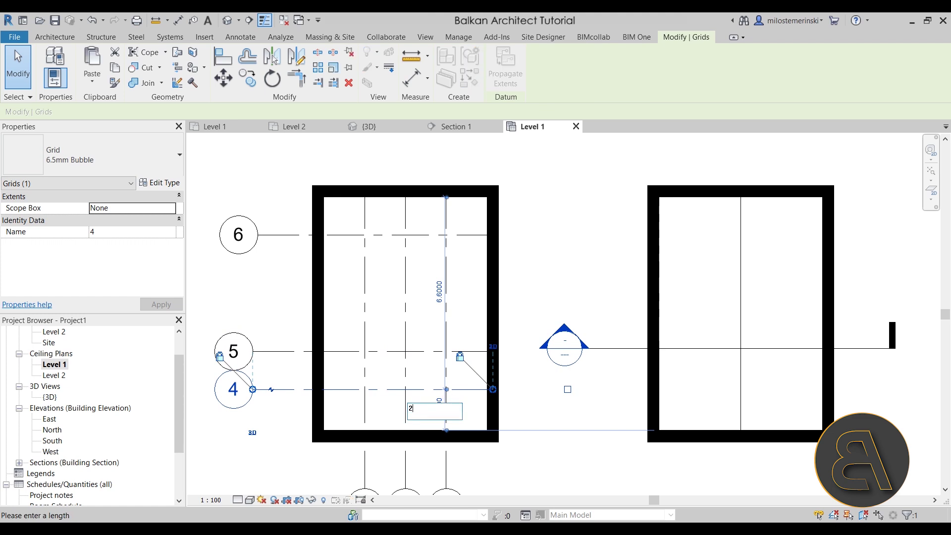
key(Return)
- Move grid 5 upwards, re-reference its dimension to grid 4, and set the spacing between the two grids to 2 m
click(438, 387)
drag(424, 351, 421, 327)
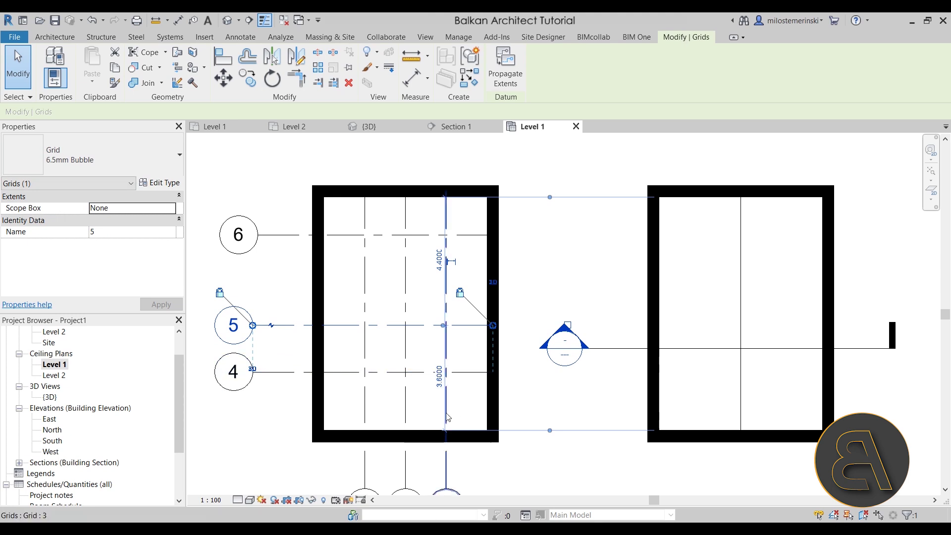
key(Escape)
click(426, 330)
drag(550, 431, 443, 371)
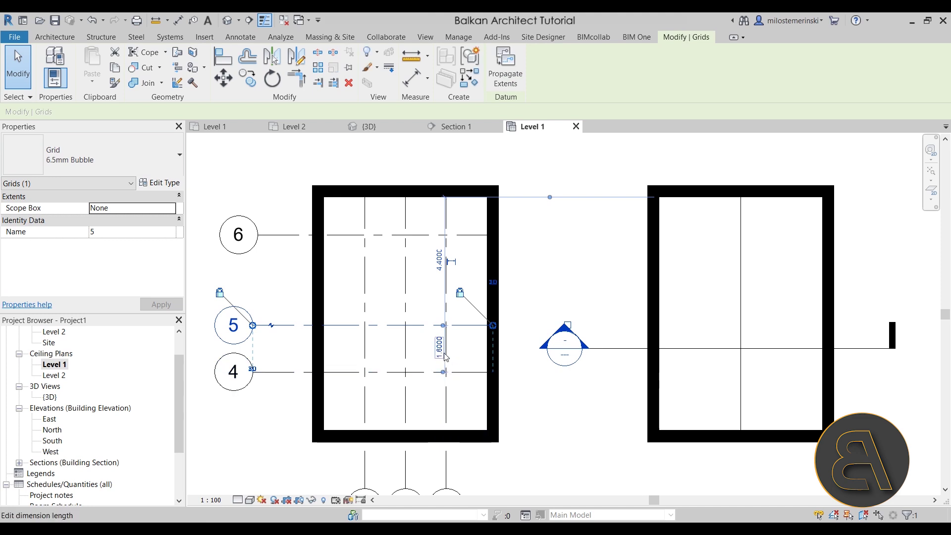
click(440, 346)
text(2)
key(Return)
key(Escape)
- Set the distance from grid 6 to the upper wall to 2 m
click(433, 233)
click(443, 217)
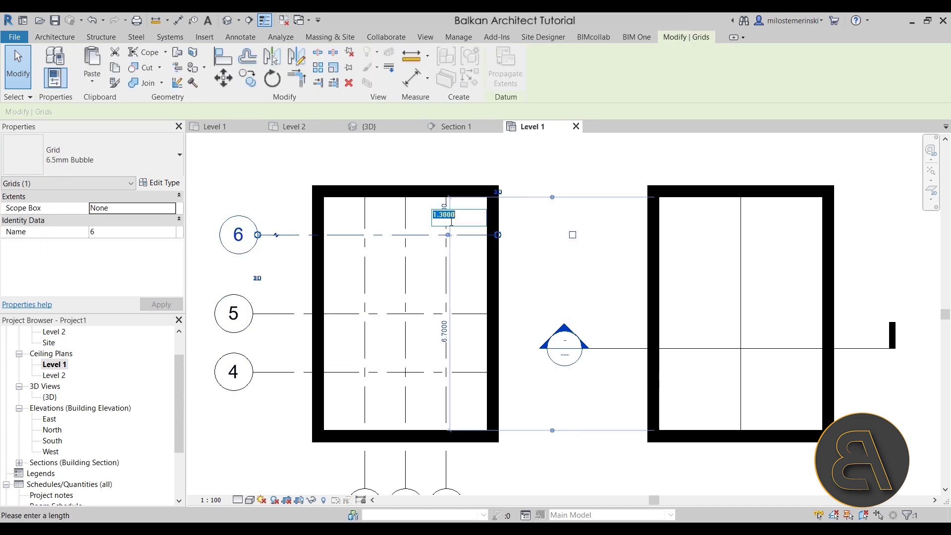
text(2)
key(Return)
key(Escape)
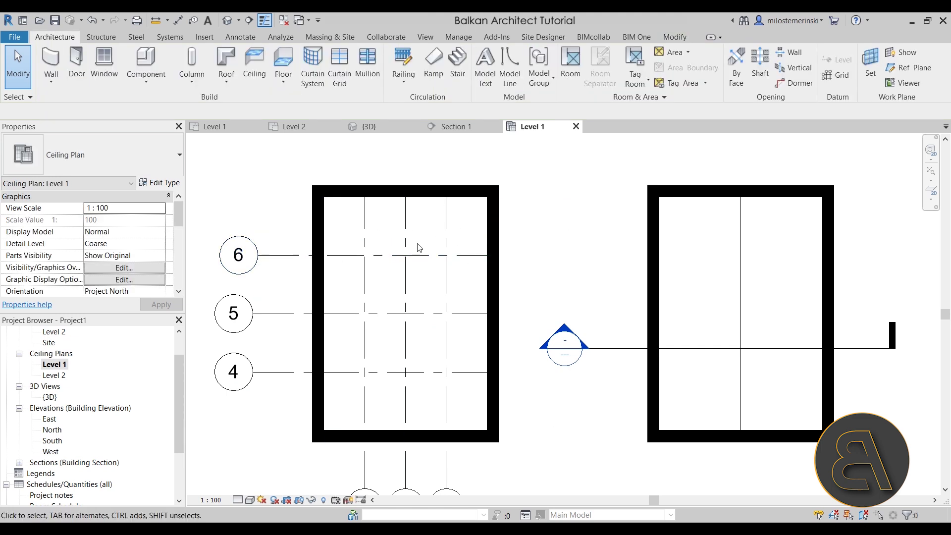
middle_drag(402, 287, 397, 279)
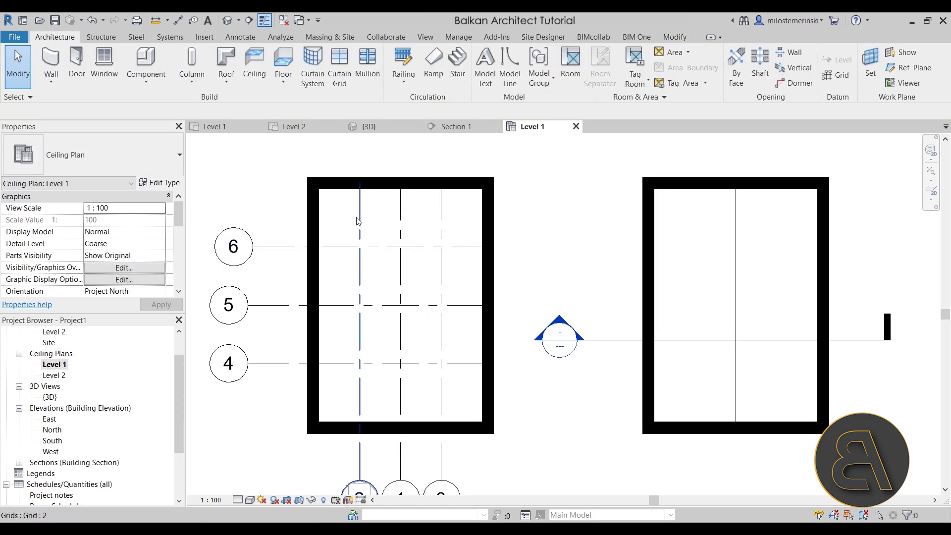
click(342, 247)
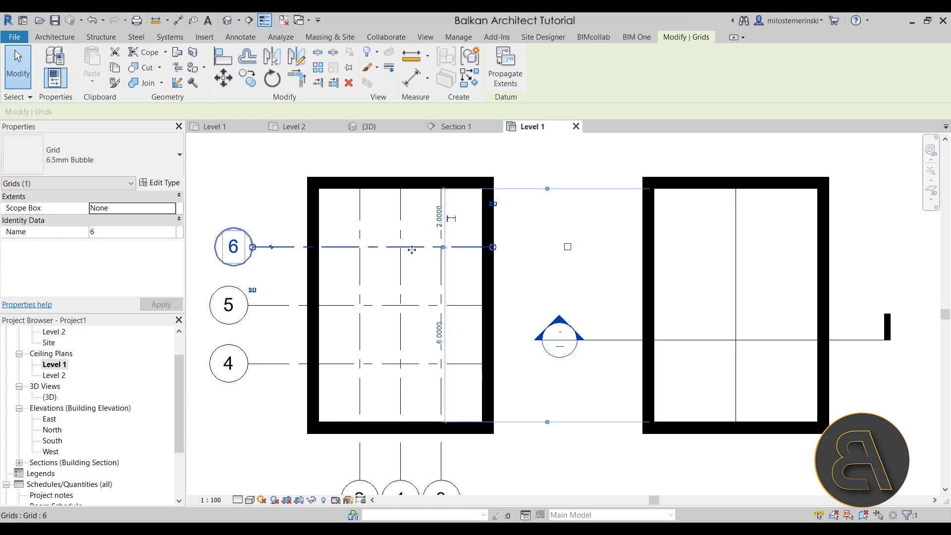
key(Escape)
mouse_move(391, 246)
middle_down()
mouse_move(393, 228)
mouse_move(403, 249)
middle_up()
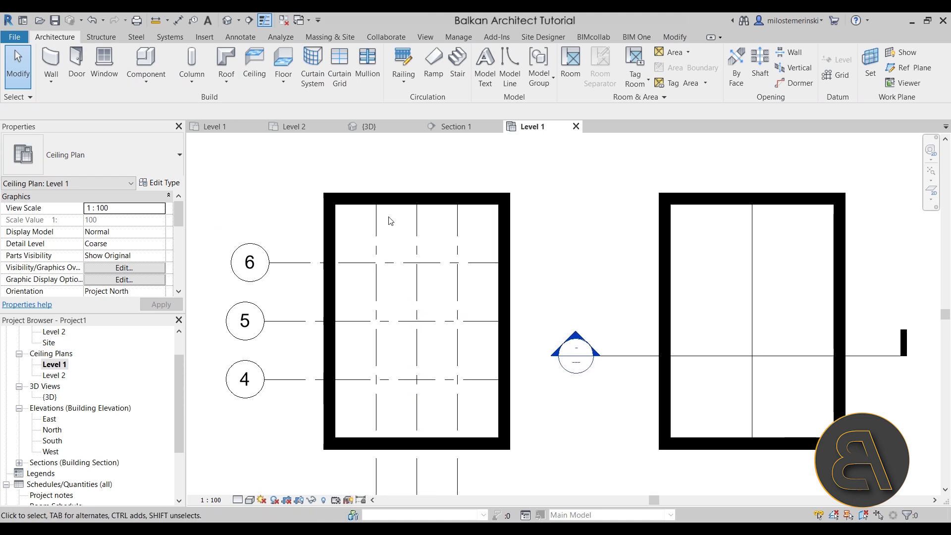
- Start a sketched ceiling and draw guide lines in the upper-left grid cell: along the upper wall to grid 2, and from its midpoint down to grid 6
click(259, 80)
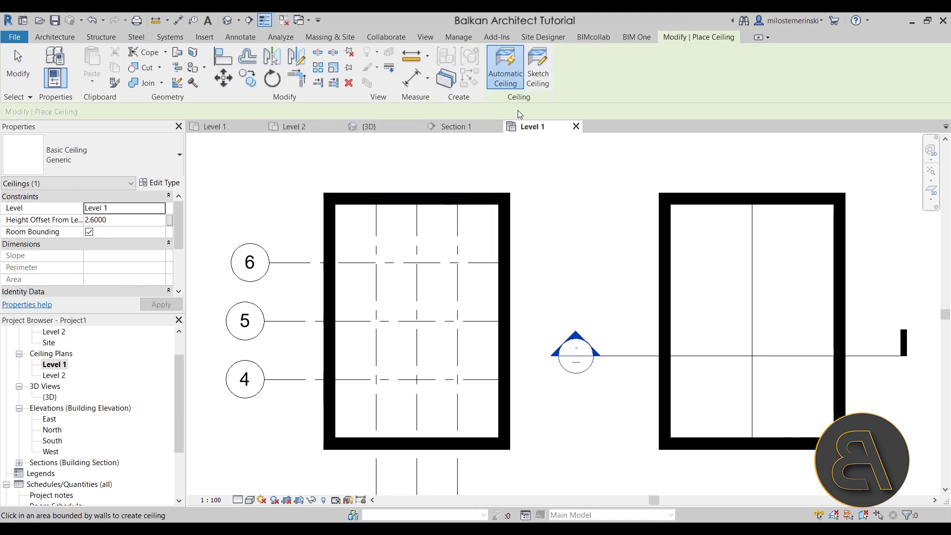
click(537, 80)
scroll(335, 204, up, 5)
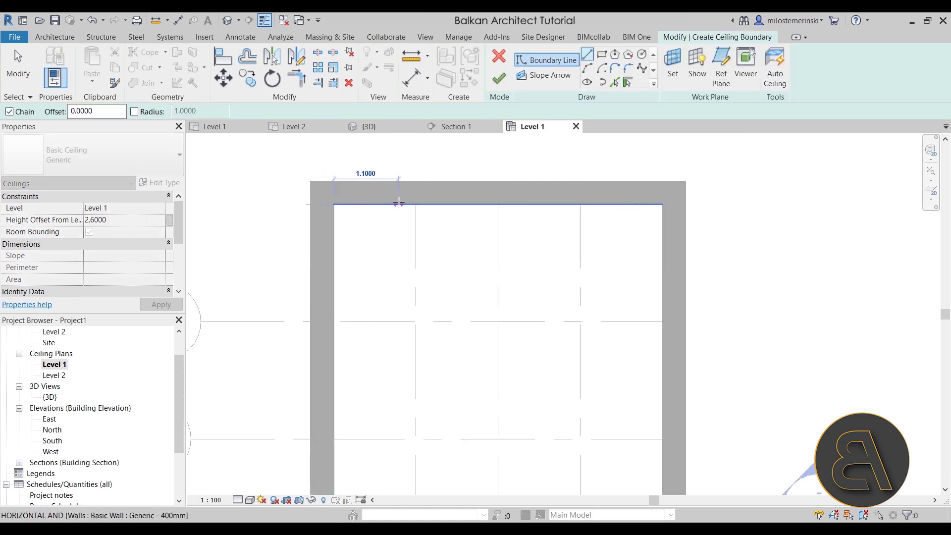
click(416, 204)
key(Escape)
click(375, 204)
click(376, 322)
key(Escape)
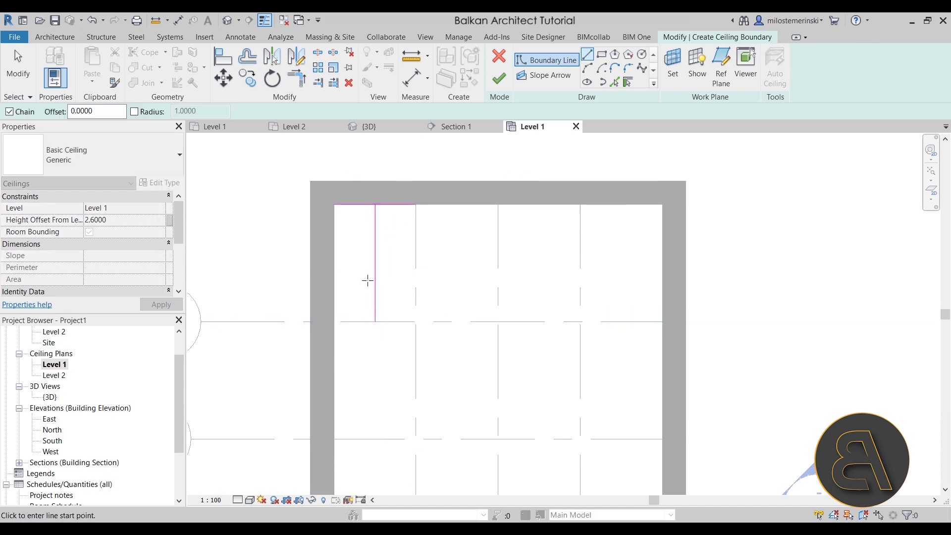
- Draw two diagonal boundary lines from the midpoint of the vertical guide line to the cell's two corners on the left wall
click(376, 263)
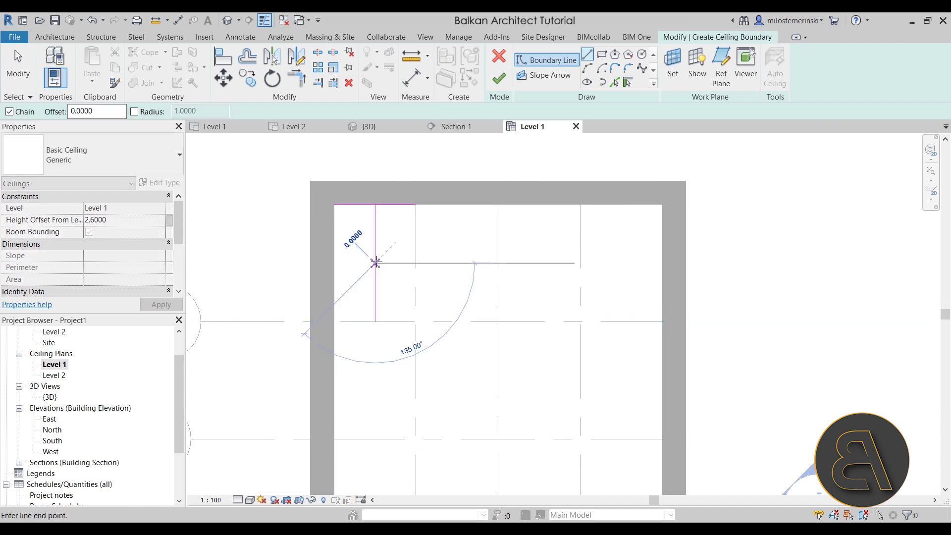
click(334, 322)
key(Escape)
click(375, 263)
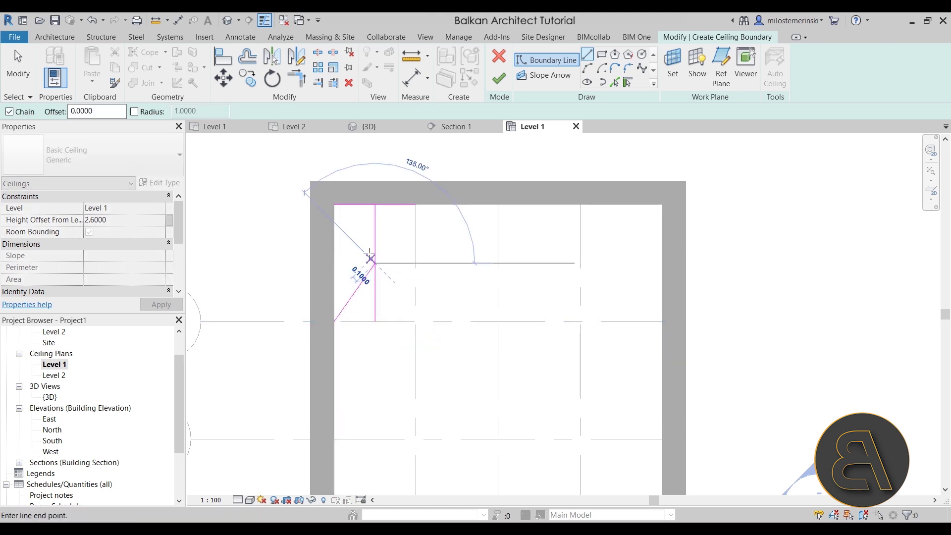
click(333, 205)
key(Escape)
key(Escape)
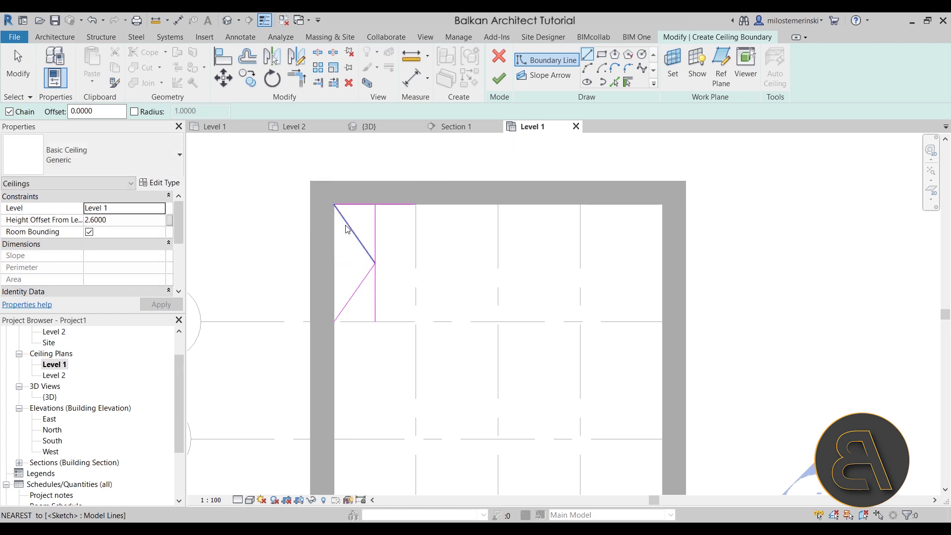
- Close the triangle with a boundary line along the left wall and delete the horizontal and vertical guide lines
click(550, 60)
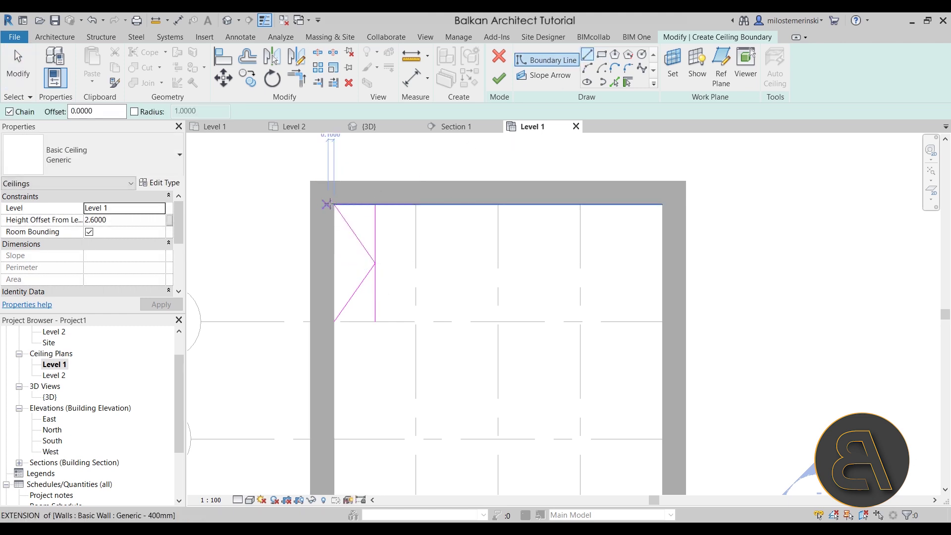
click(335, 204)
key(Escape)
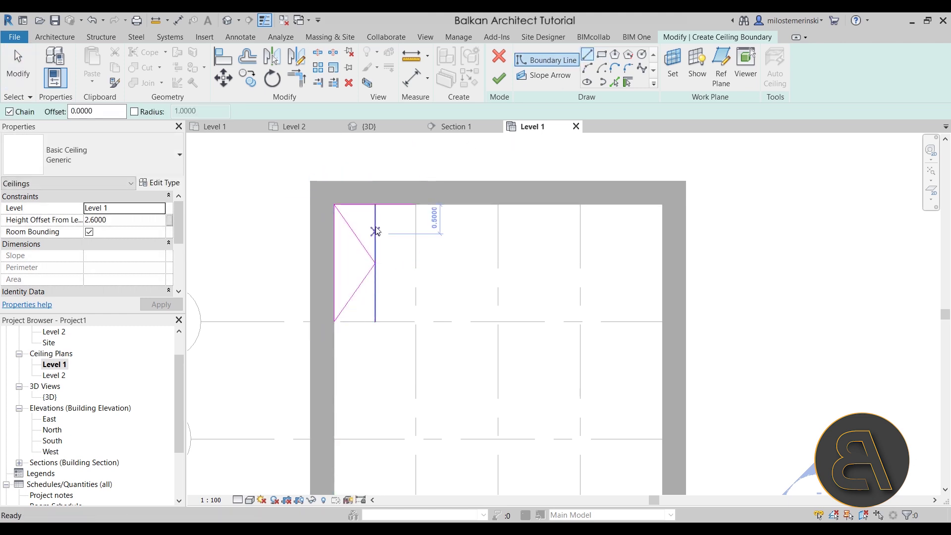
key(Escape)
click(369, 204)
key(Delete)
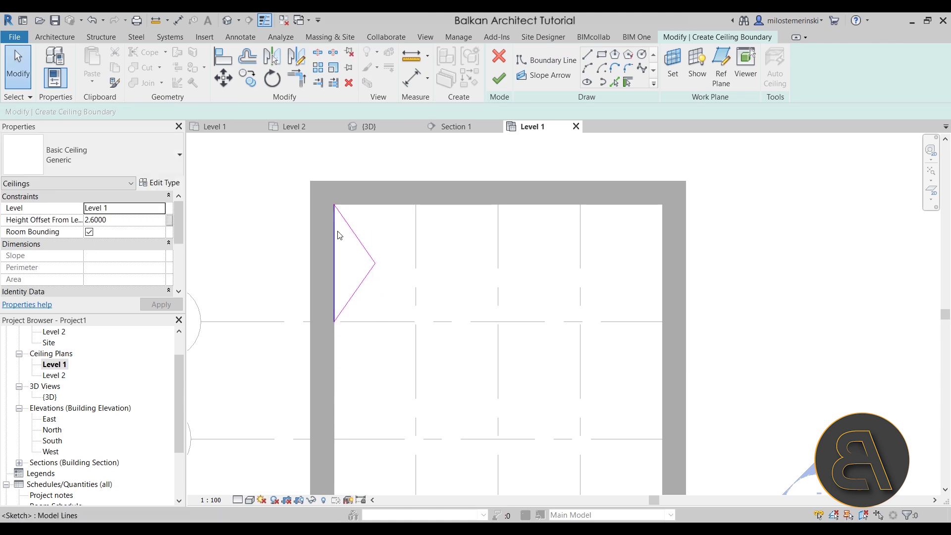
- Make the triangle's edge along the left wall define a 25° slope and finish the ceiling
click(335, 231)
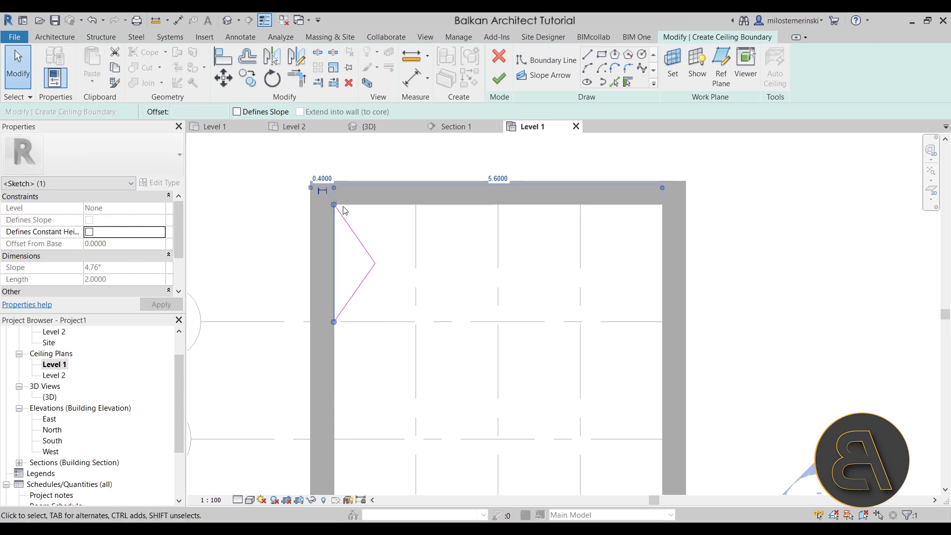
click(259, 115)
click(352, 269)
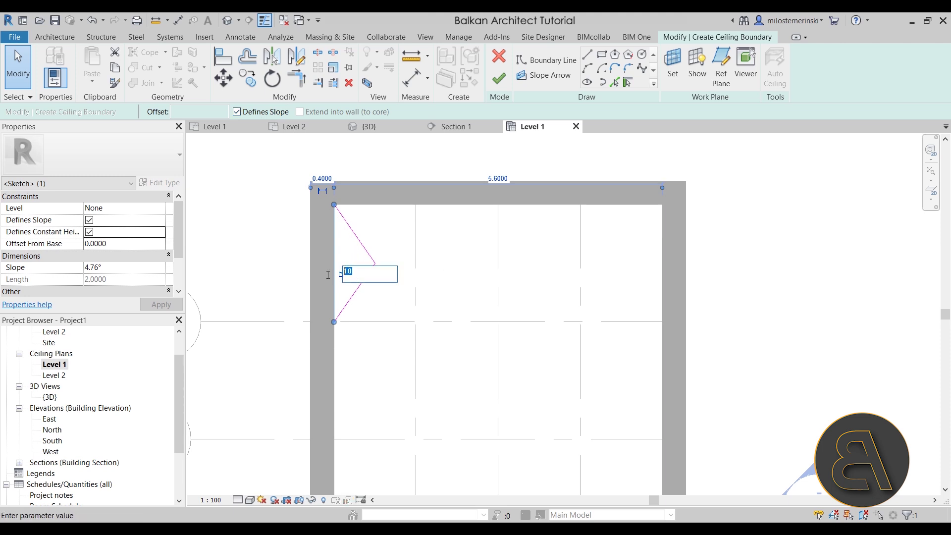
text(25)
key(Return)
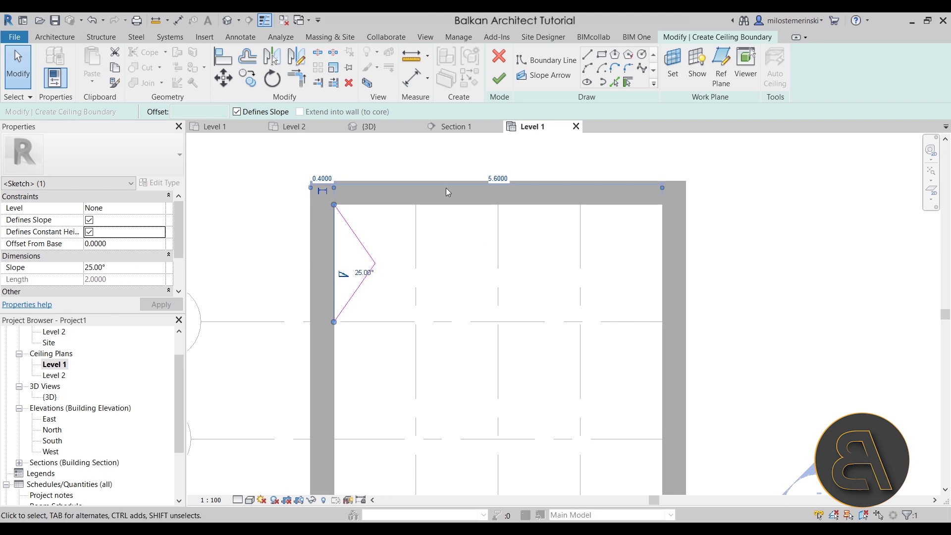
key(Escape)
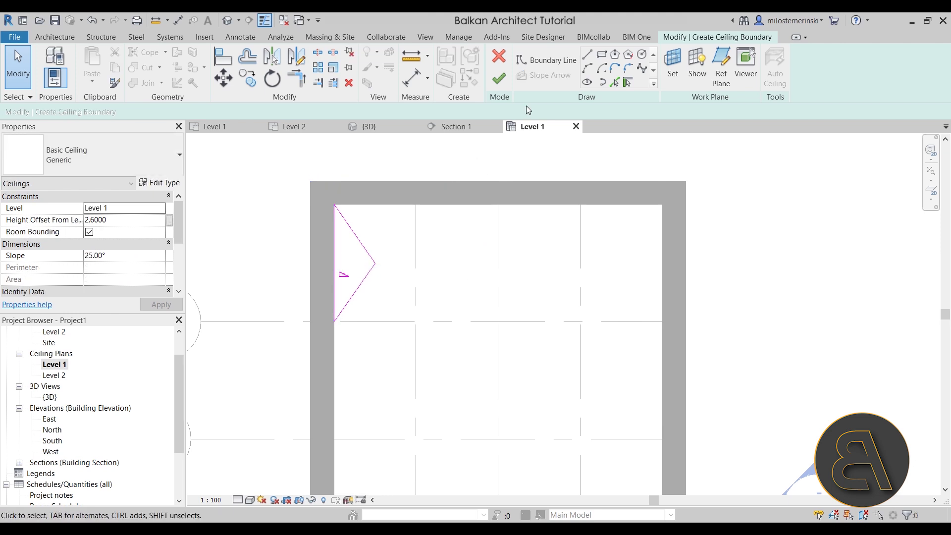
click(500, 78)
key(Escape)
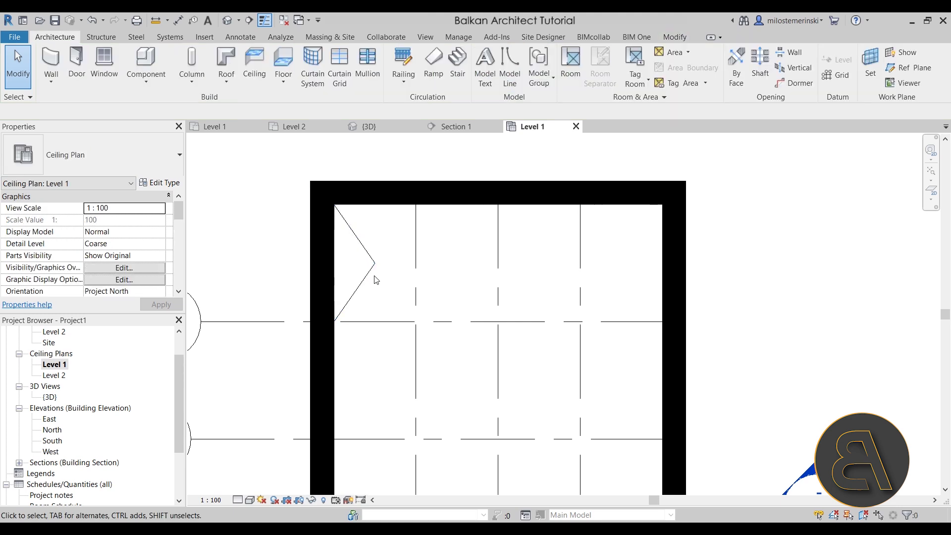
- Mirror a copy of the triangular ceiling about a vertical axis drawn through its inner tip
click(367, 276)
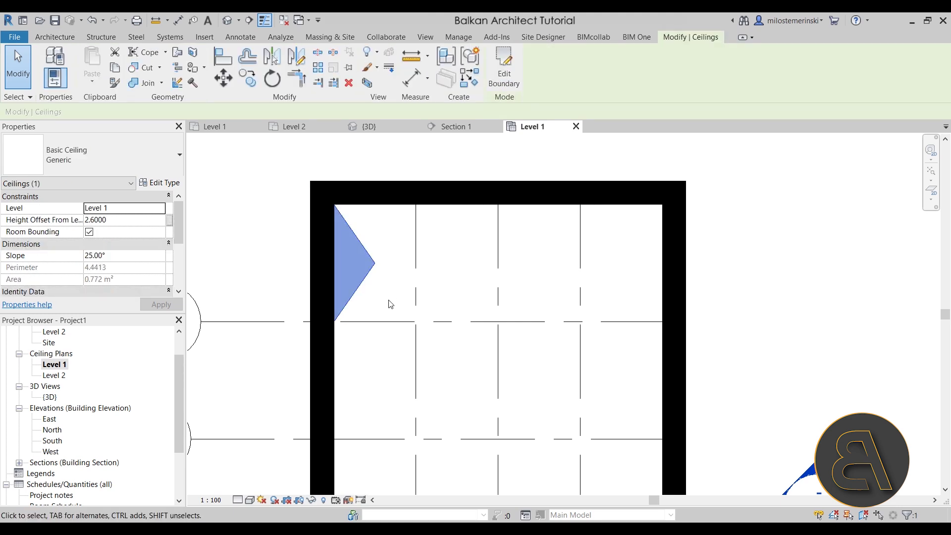
click(300, 67)
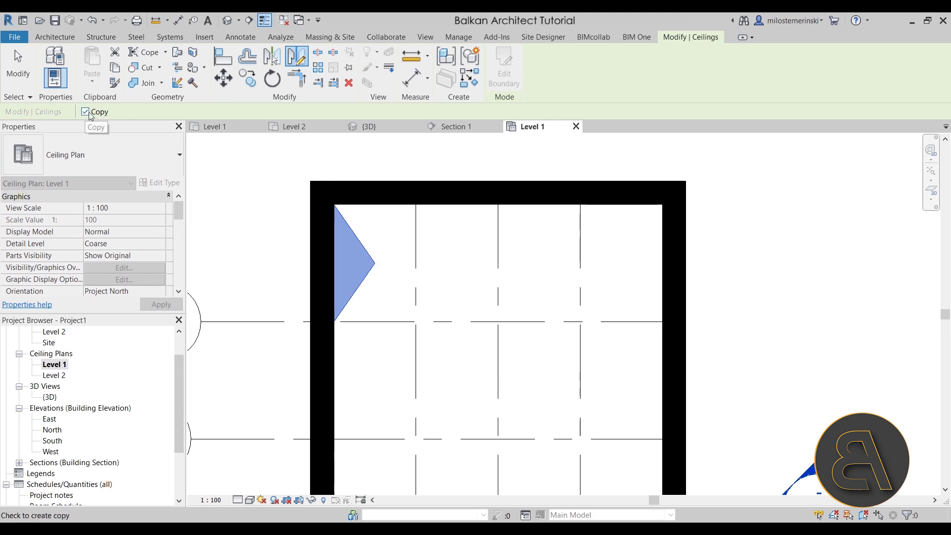
click(375, 263)
click(378, 308)
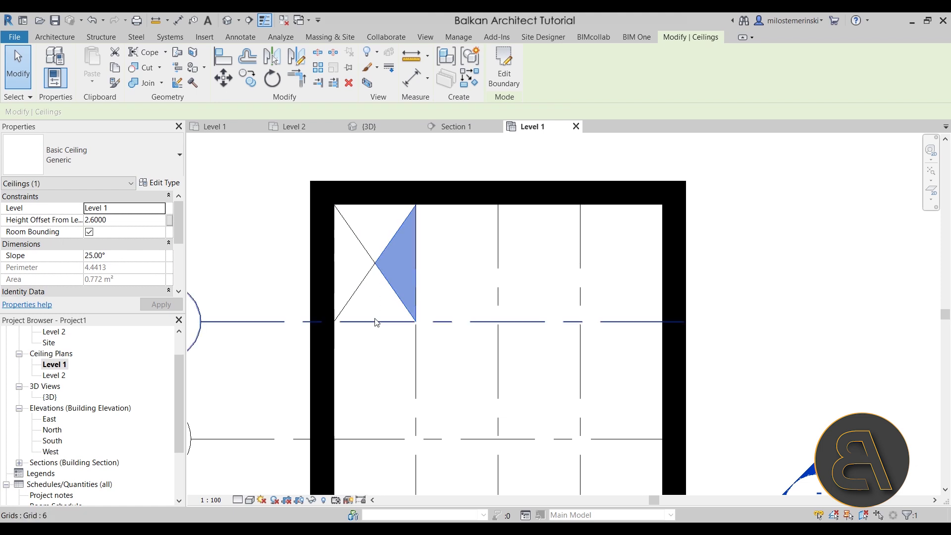
click(455, 259)
- Sketch a new ceiling as a triangle from the cell's two corners on the upper wall to the tip where the existing ceilings meet
scroll(463, 243, up, 5)
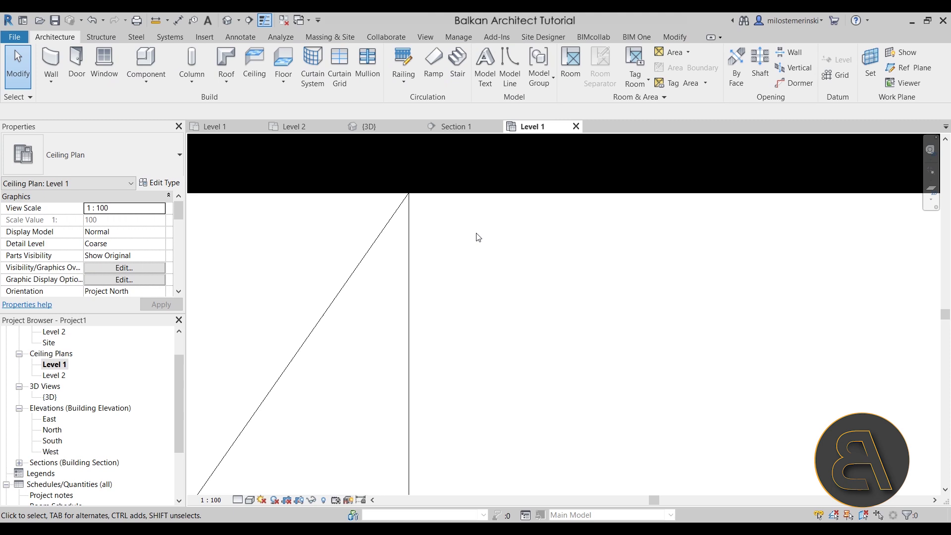
scroll(460, 257, down, 3)
middle_drag(446, 274, 427, 247)
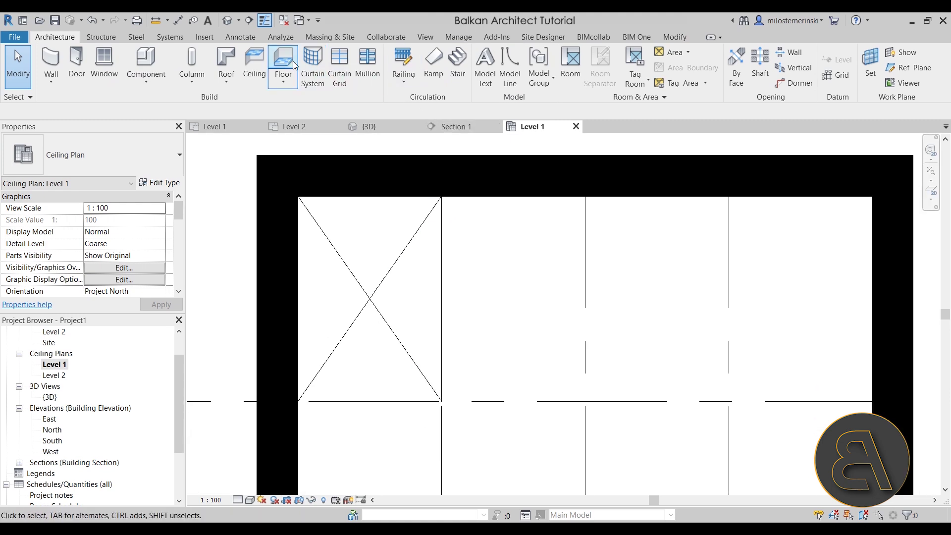
click(265, 63)
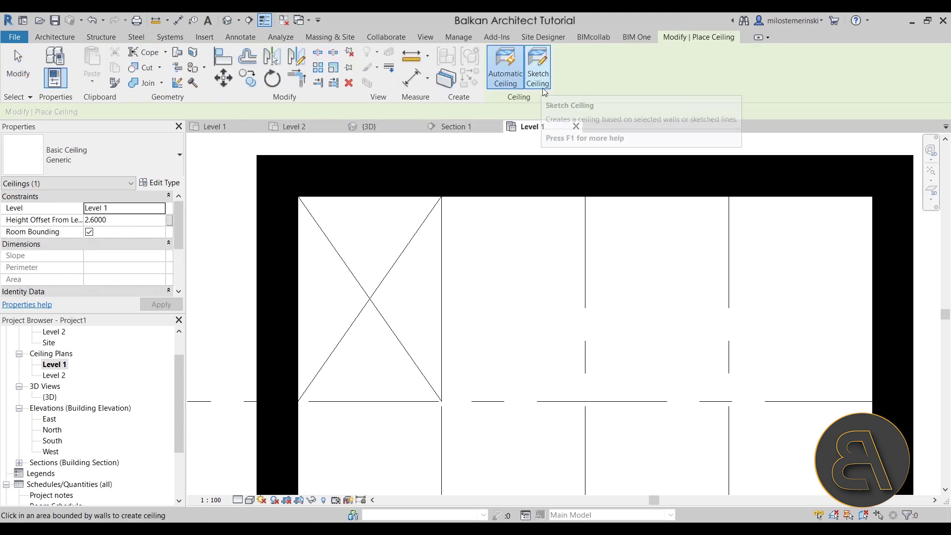
click(544, 80)
click(588, 54)
click(298, 196)
click(442, 196)
click(370, 298)
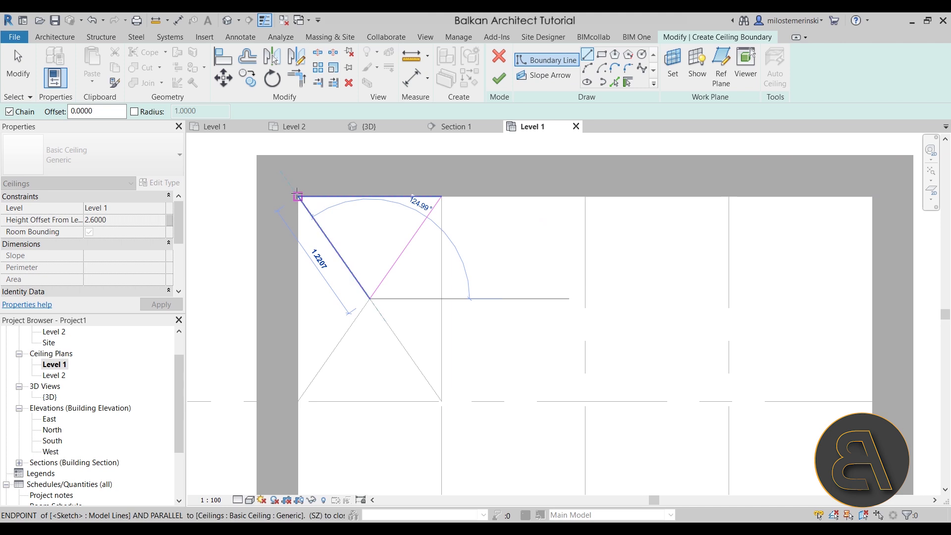
click(298, 196)
key(Escape)
key(Escape)
- Make the triangle's edge along the upper wall define a 25° slope and finish the ceiling
click(366, 197)
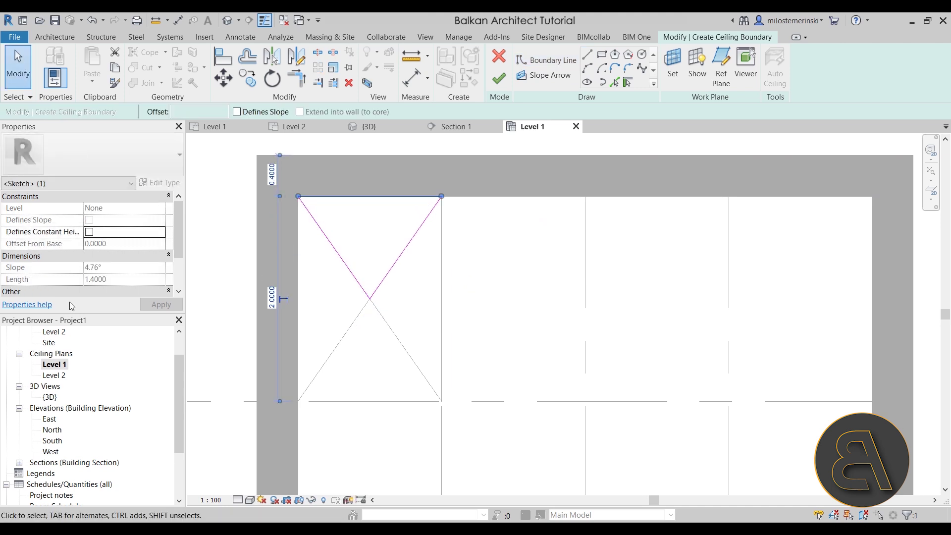
click(255, 116)
click(396, 184)
text(25)
key(Return)
click(499, 78)
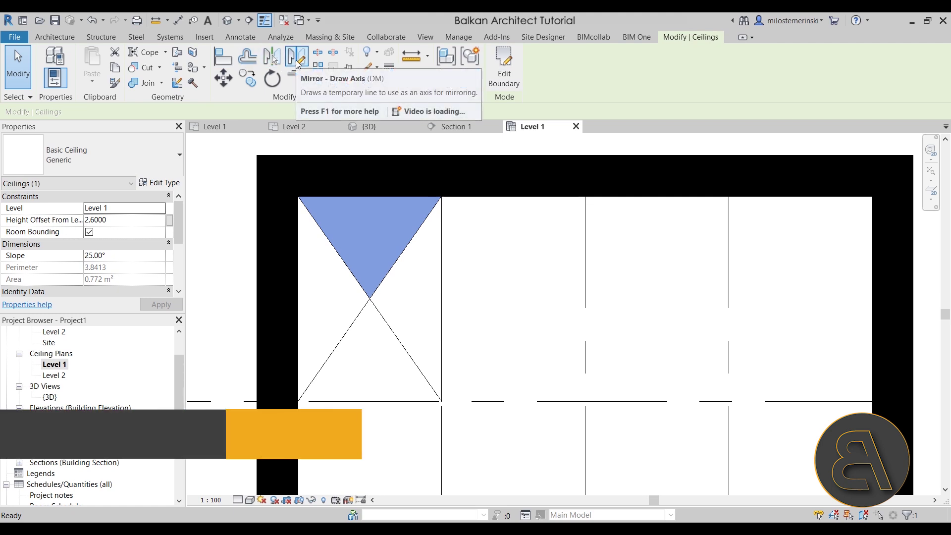
- Mirror a copy of the upper triangular ceiling about a horizontal axis drawn through the cell's centre
key(d)
key(m)
click(370, 298)
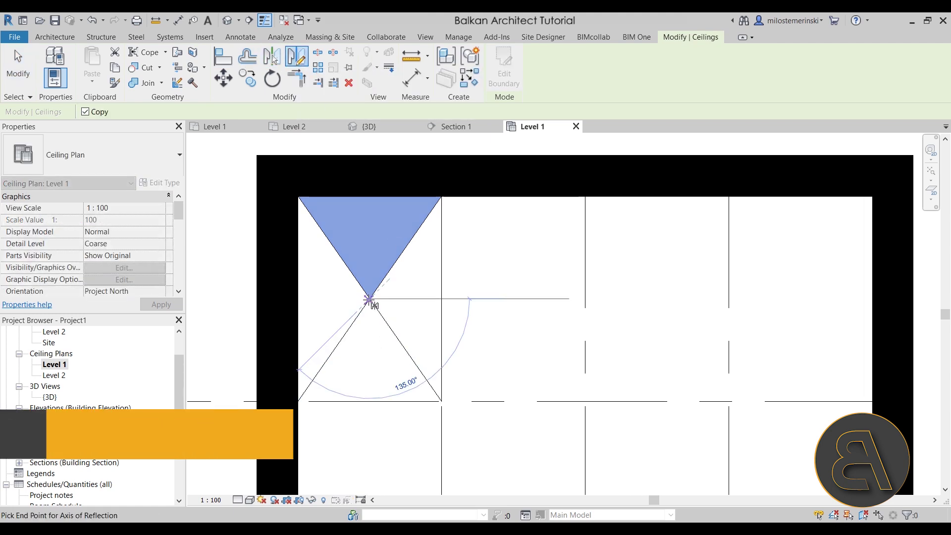
click(489, 299)
key(Escape)
- Copy all four triangular ceilings with Multiple enabled from the grid 2 and 6 intersection into the three cells below in the first column
drag(404, 322, 325, 272)
scroll(405, 308, down, 5)
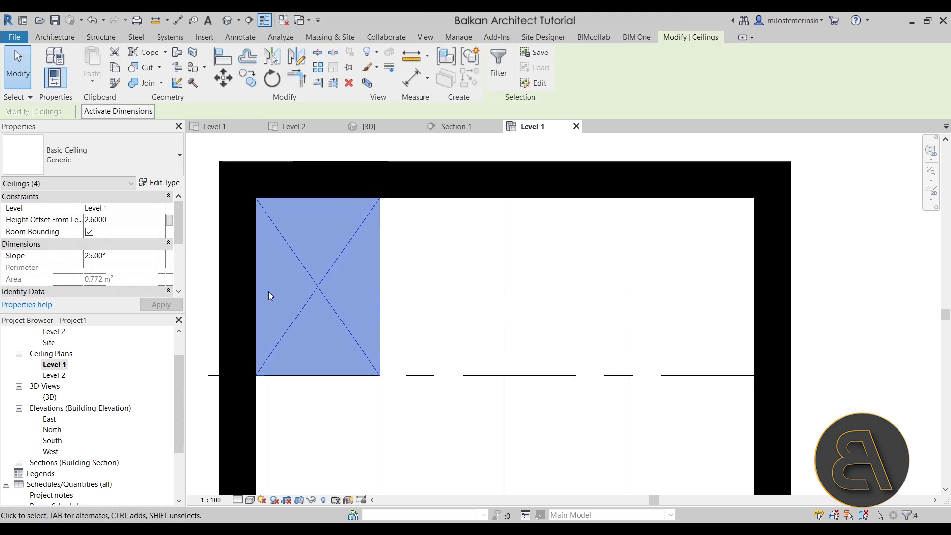
middle_drag(467, 380, 423, 314)
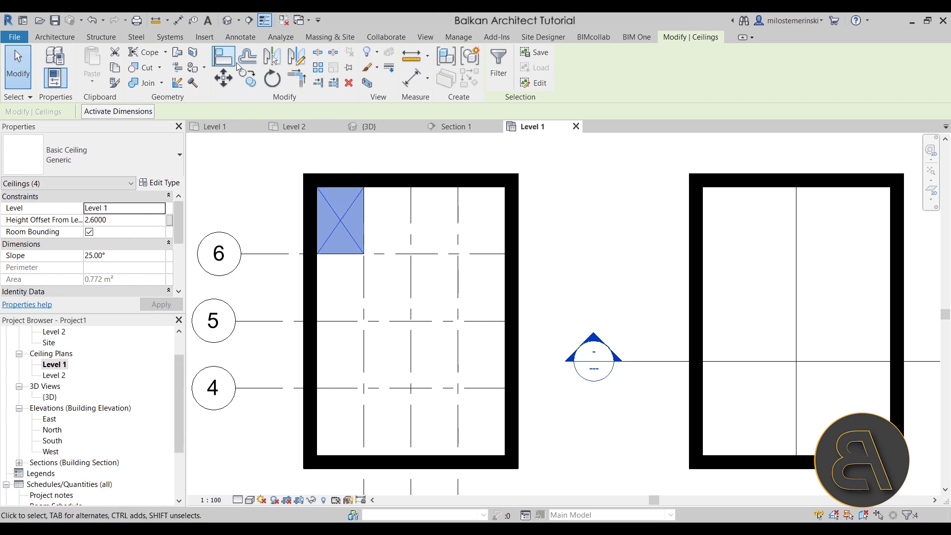
key(c)
key(c)
click(173, 112)
click(365, 254)
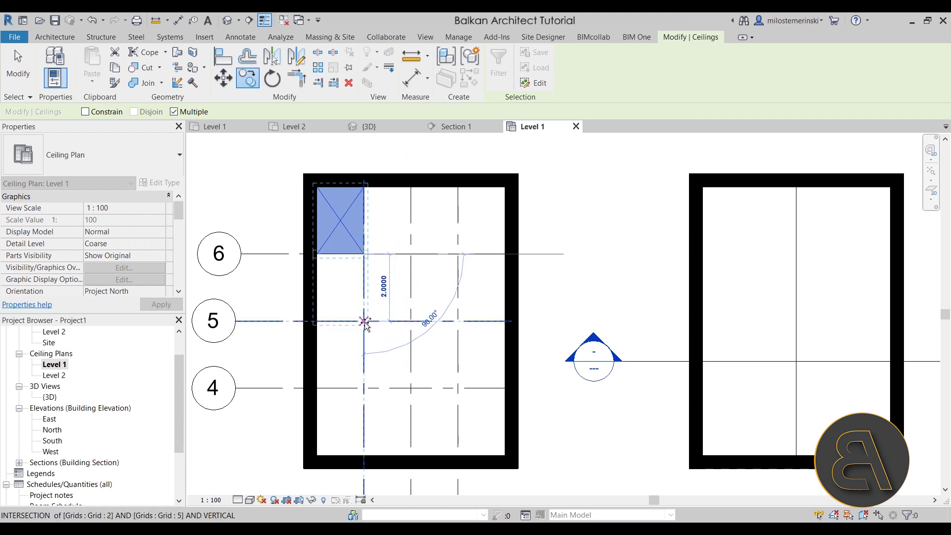
click(365, 321)
click(365, 388)
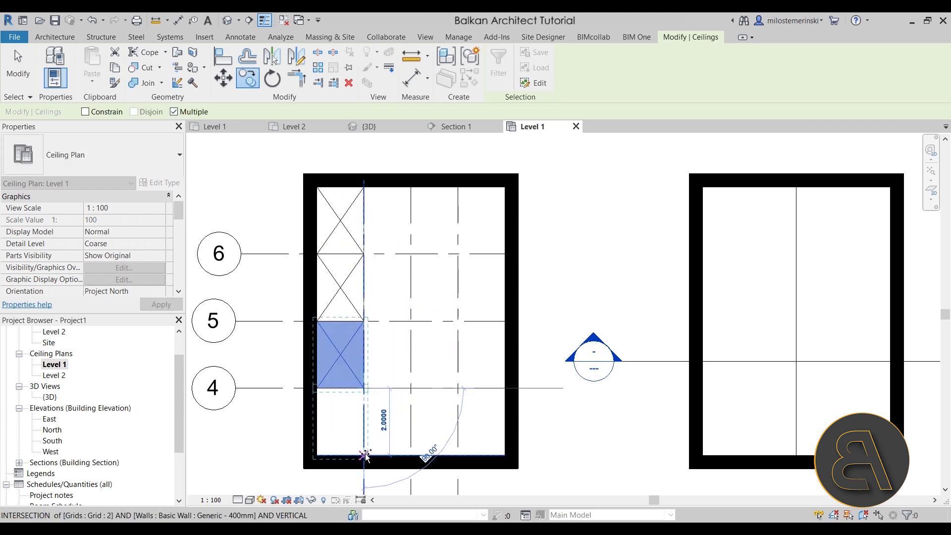
click(363, 456)
- Place copies of the four-part ceiling in all four cells of the second column, between grids 2 and 1
click(411, 455)
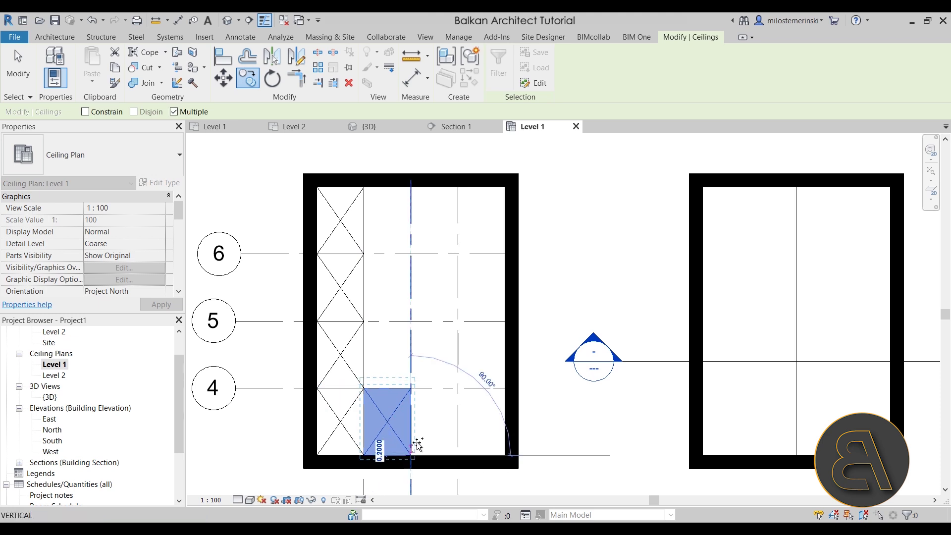
click(411, 388)
click(411, 321)
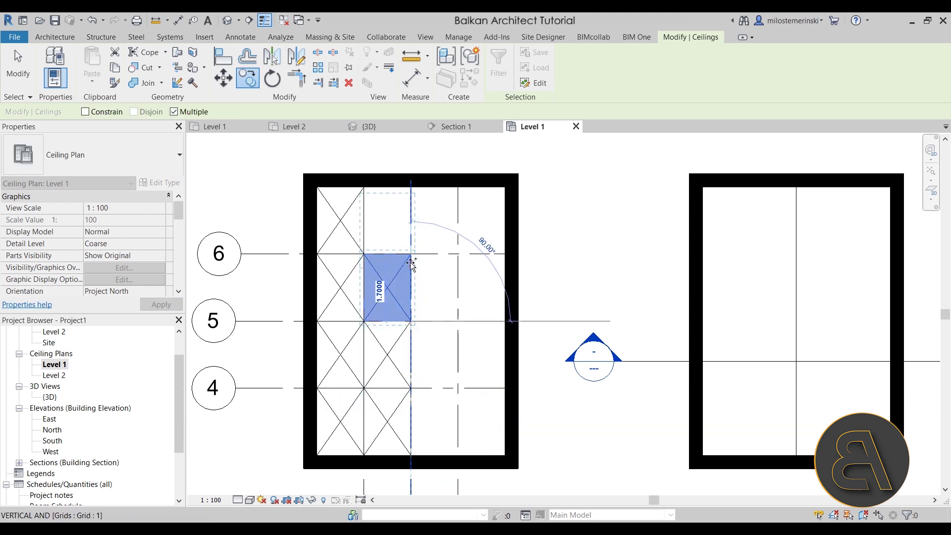
click(411, 254)
- Place copies of the four-part ceiling in all four cells of the third column, between grids 1 and 3
click(458, 253)
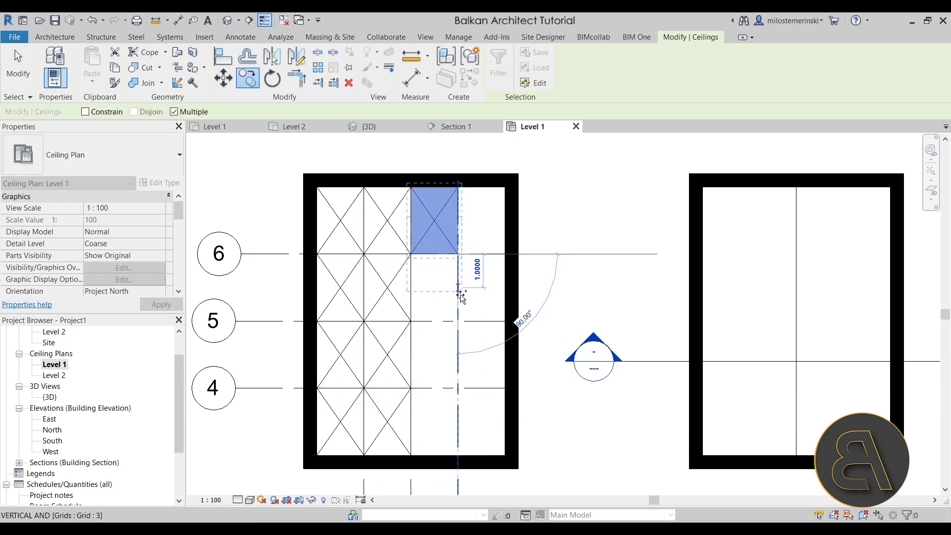
click(458, 321)
click(458, 387)
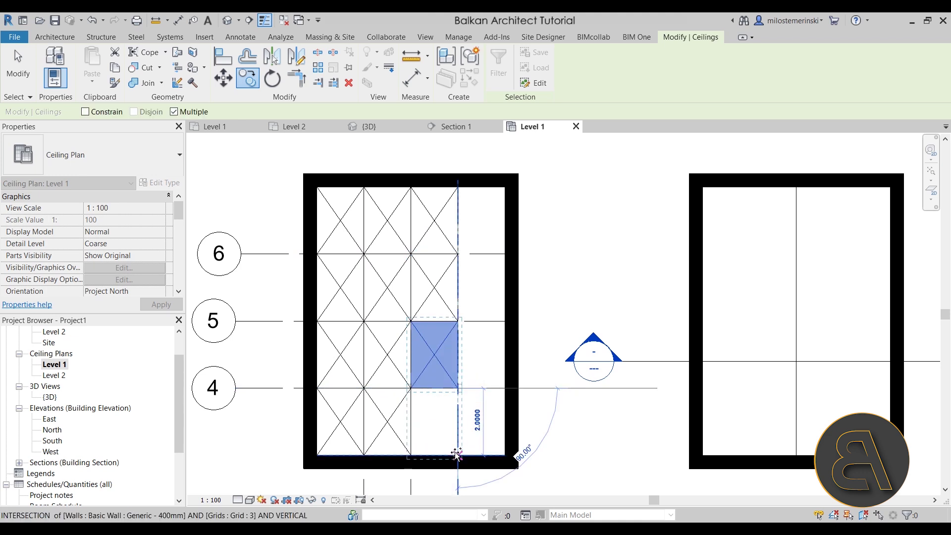
click(457, 454)
- Place copies of the four-part ceiling in all four cells of the last column, between grid 3 and the wall
click(504, 455)
click(505, 388)
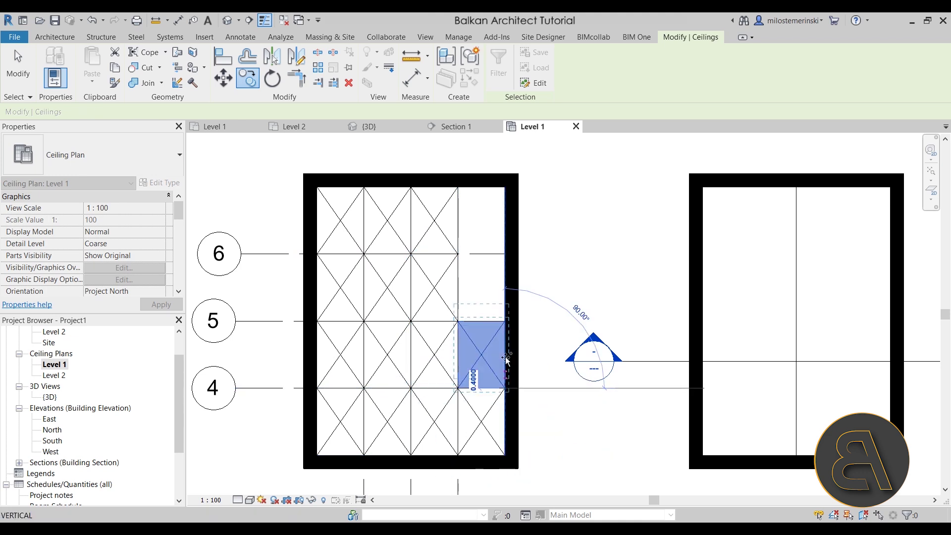
click(505, 321)
click(504, 253)
key(Escape)
key(Escape)
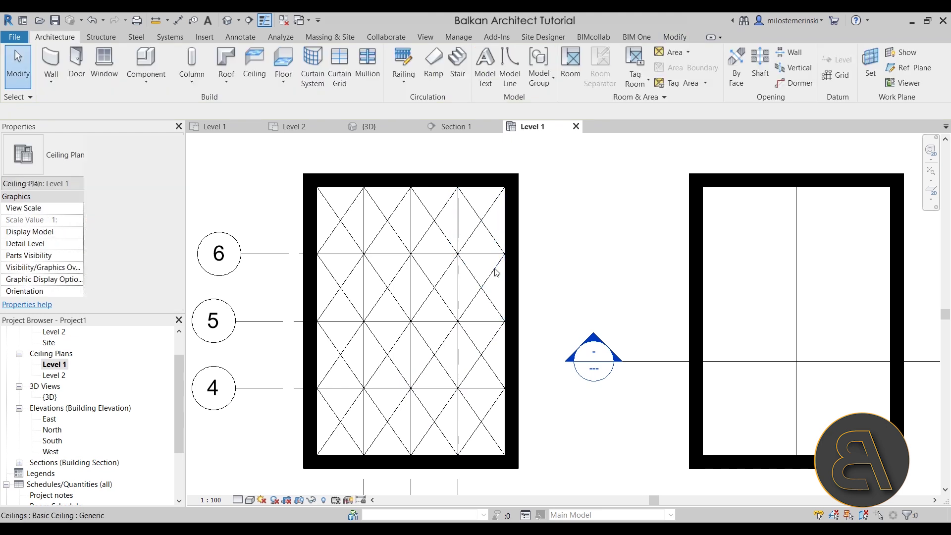
scroll(495, 270, down, 2)
middle_drag(480, 331, 471, 312)
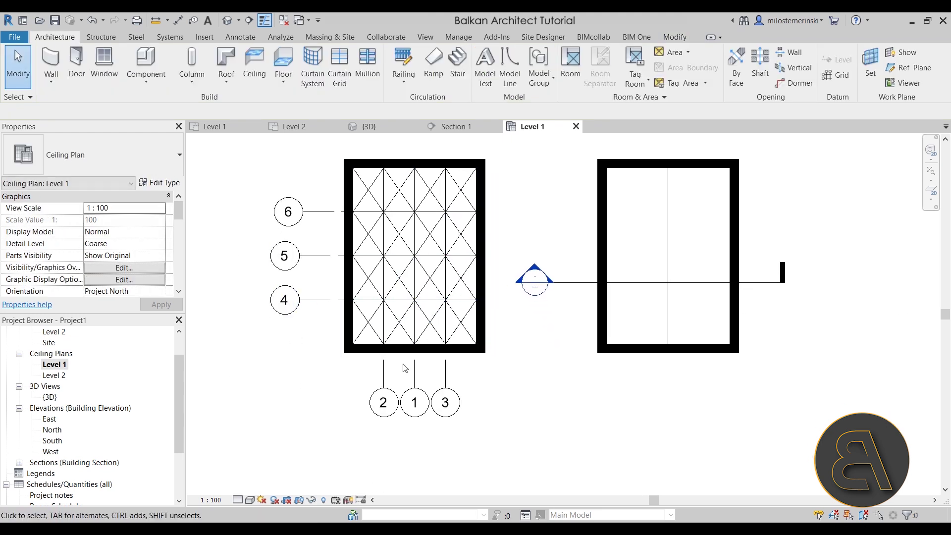
scroll(84, 392, up, 3)
- Create a perspective camera view inside the gridded building from the Level 1 floor plan and orbit it to look up at the ceilings
double_click(52, 354)
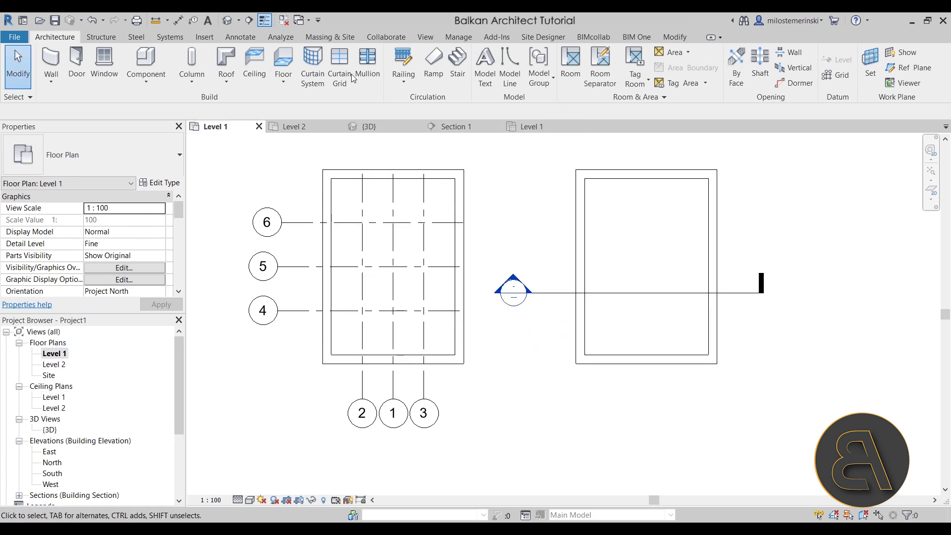
click(241, 23)
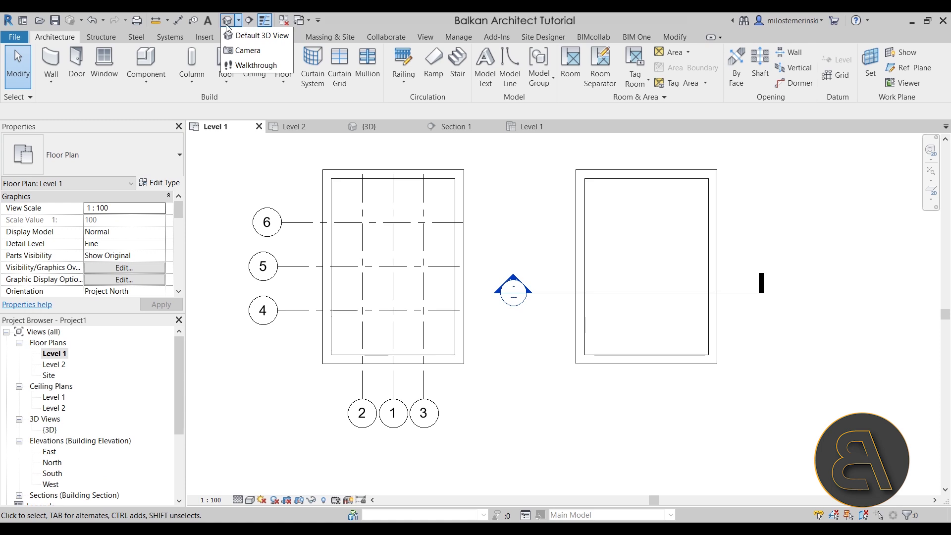
click(246, 50)
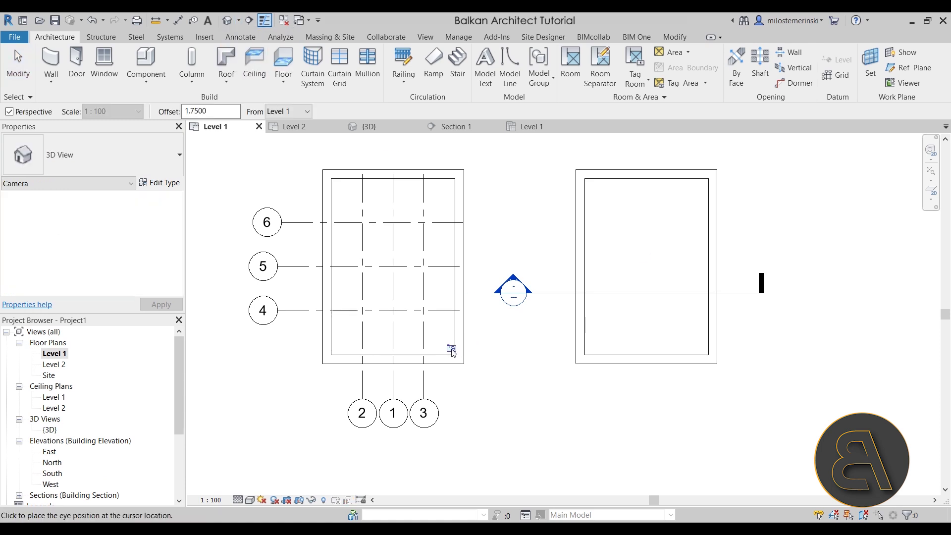
click(313, 147)
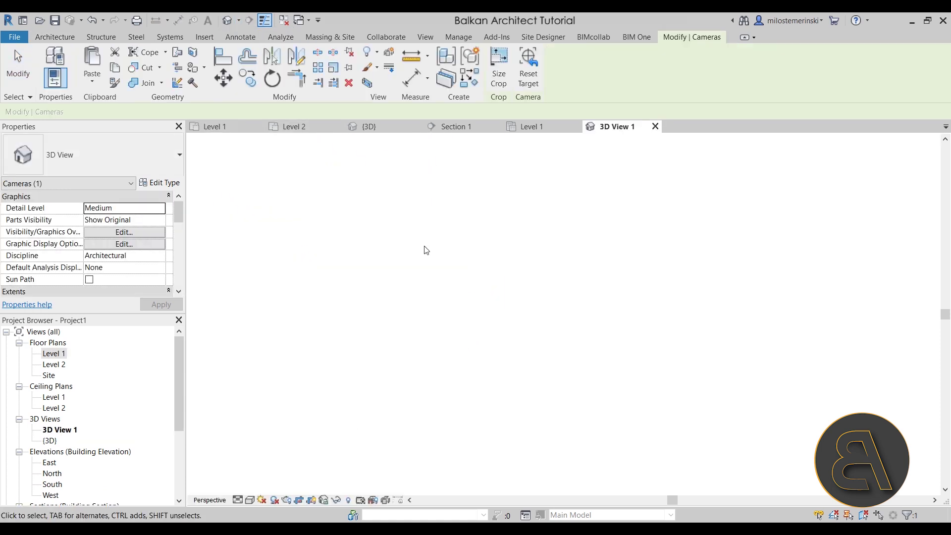
scroll(486, 293, down, 2)
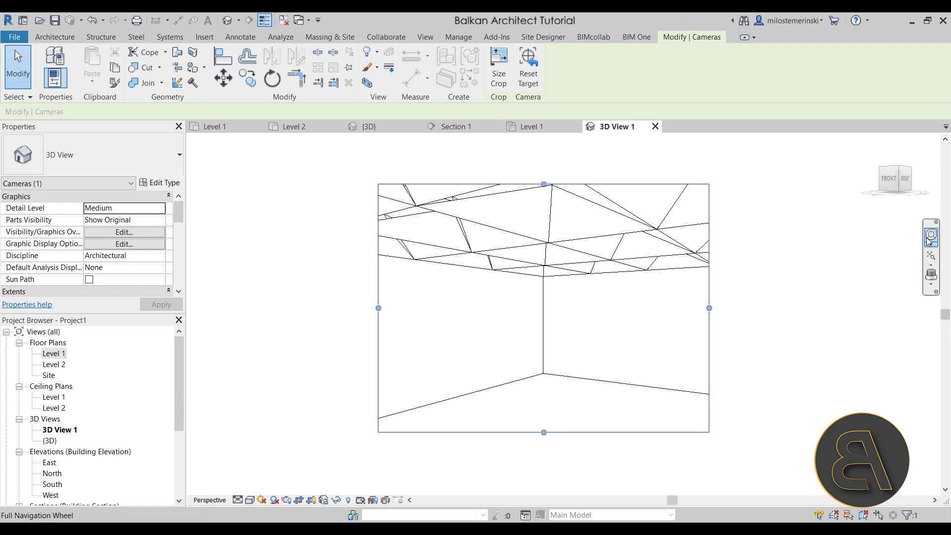
key(Escape)
click(540, 265)
shift+middle_drag(540, 265, 513, 280)
key(Escape)
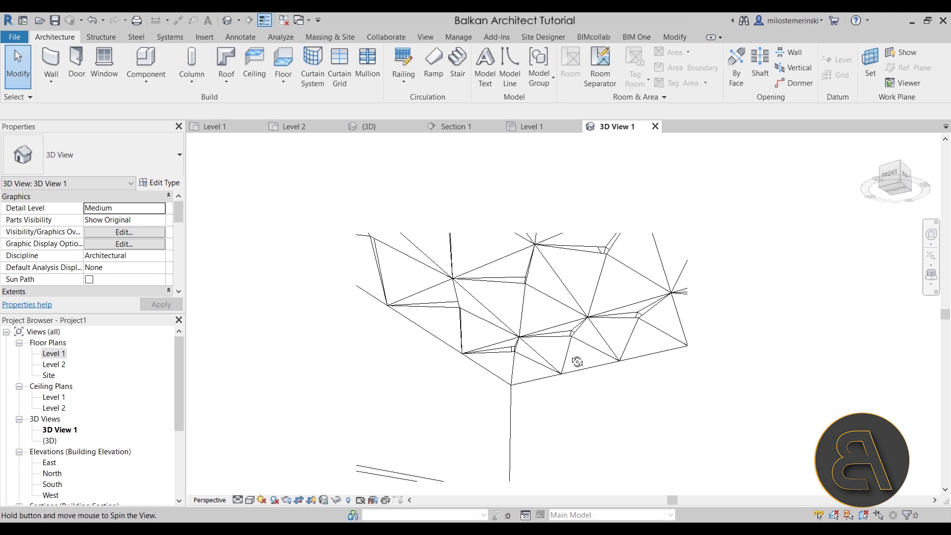
- Edit the boundary of one triangular ceiling in the camera view and set its slope to 20°
click(512, 279)
scroll(515, 280, up, 3)
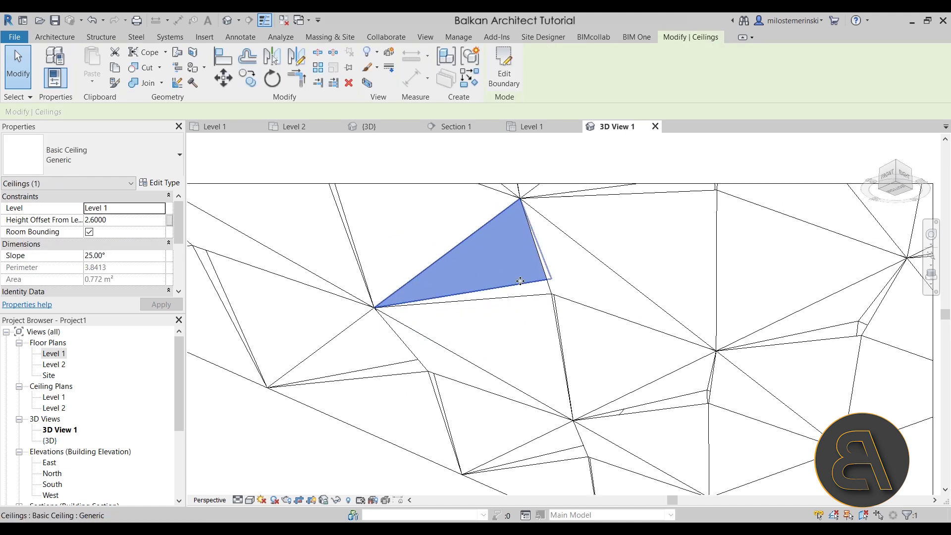
click(504, 64)
scroll(486, 286, down, 4)
click(476, 442)
click(488, 451)
click(499, 78)
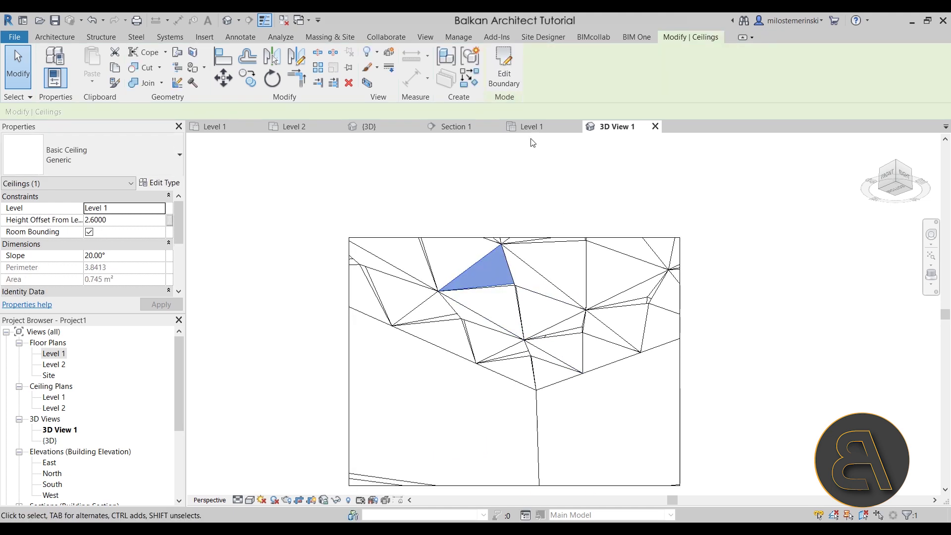
- Set the slope-defining boundary line of the same triangular ceiling to 19° and finish the sketch
click(503, 64)
click(467, 448)
click(488, 449)
text(19)
key(Return)
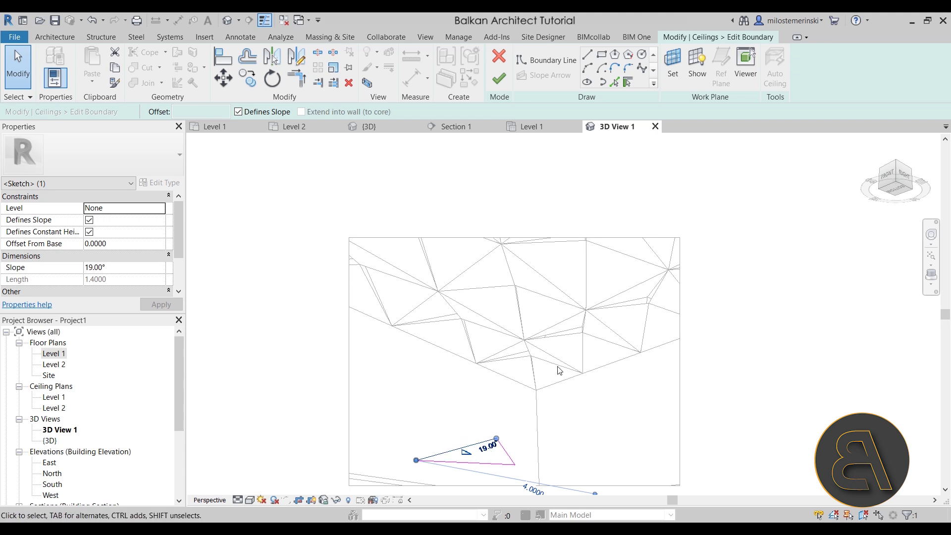
click(506, 84)
scroll(515, 277, up, 4)
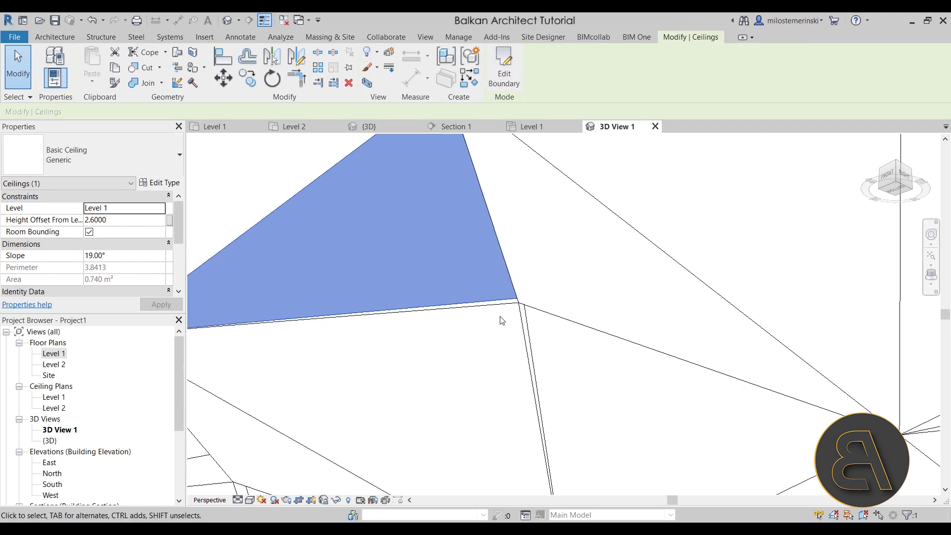
scroll(517, 262, down, 2)
- Set the triangular ceiling's slope to 18.5° in its boundary sketch so its edges meet the neighbouring ceilings
click(504, 65)
scroll(495, 318, down, 3)
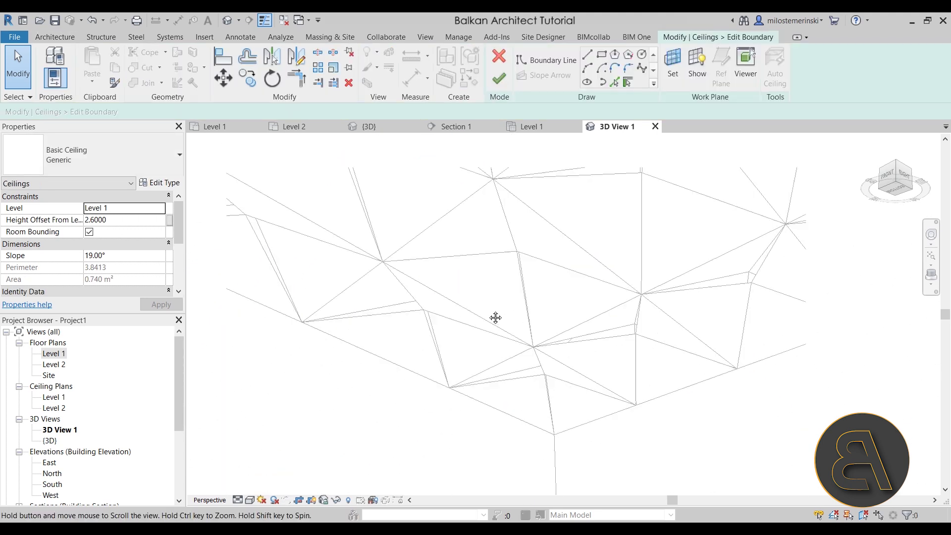
click(448, 391)
click(466, 395)
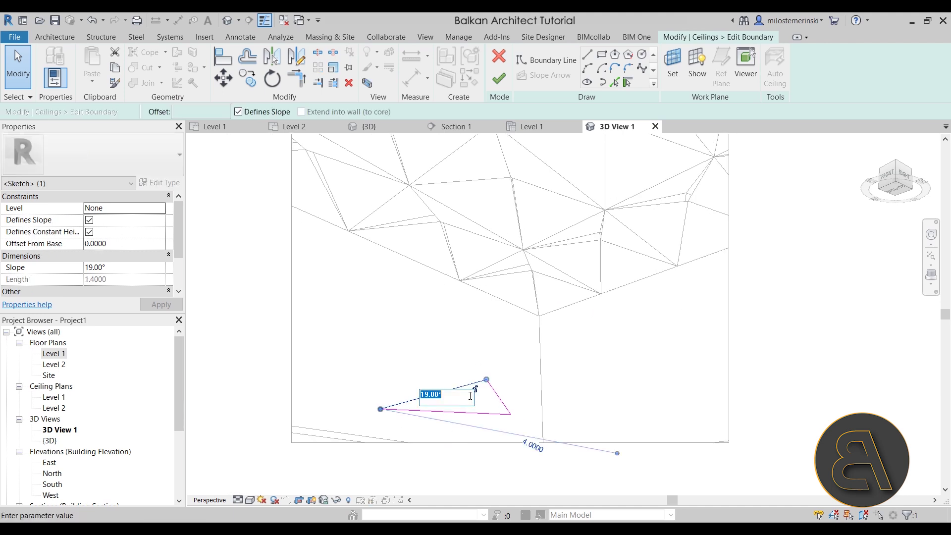
text(18.5)
key(Return)
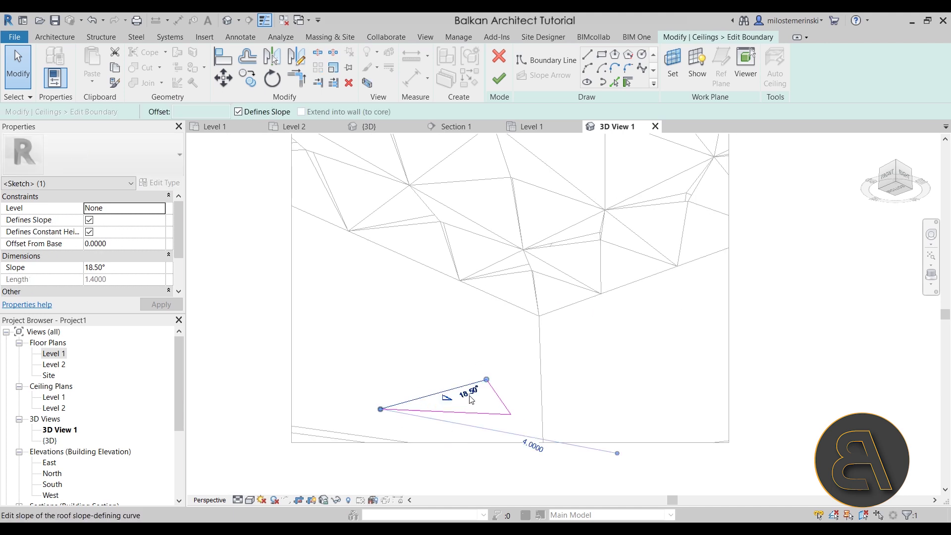
click(499, 79)
scroll(512, 213, up, 5)
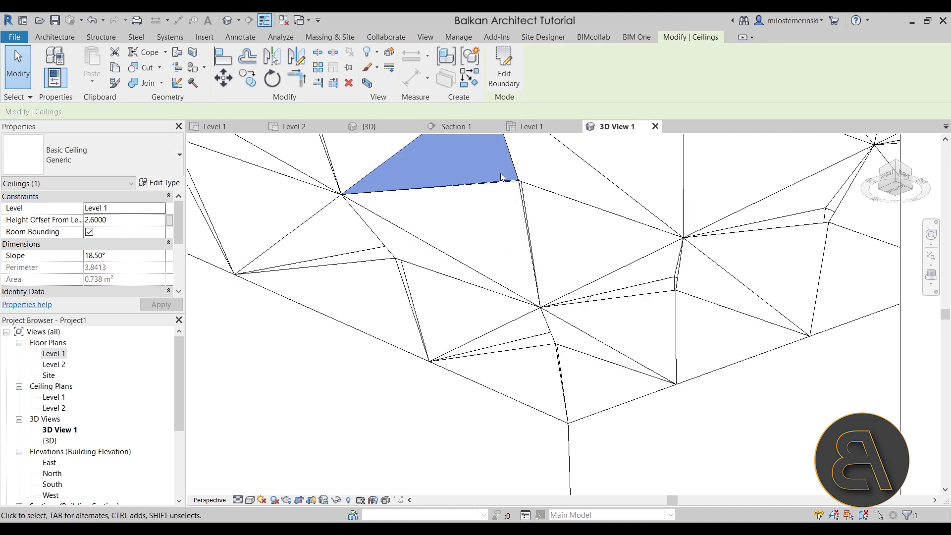
scroll(525, 203, down, 4)
key(Escape)
scroll(495, 228, up, 2)
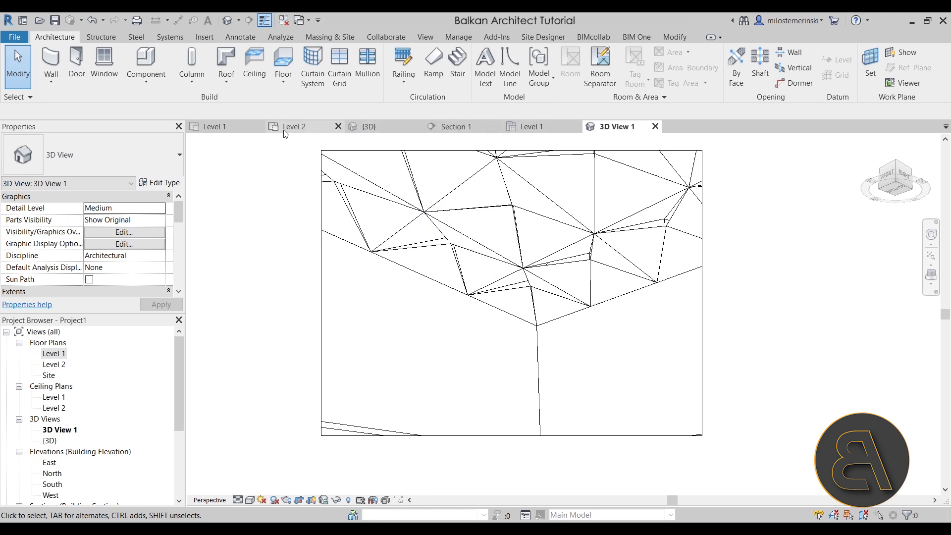
- Open the Section 1 view and examine the sloped ceilings and light under the gable roof
click(453, 126)
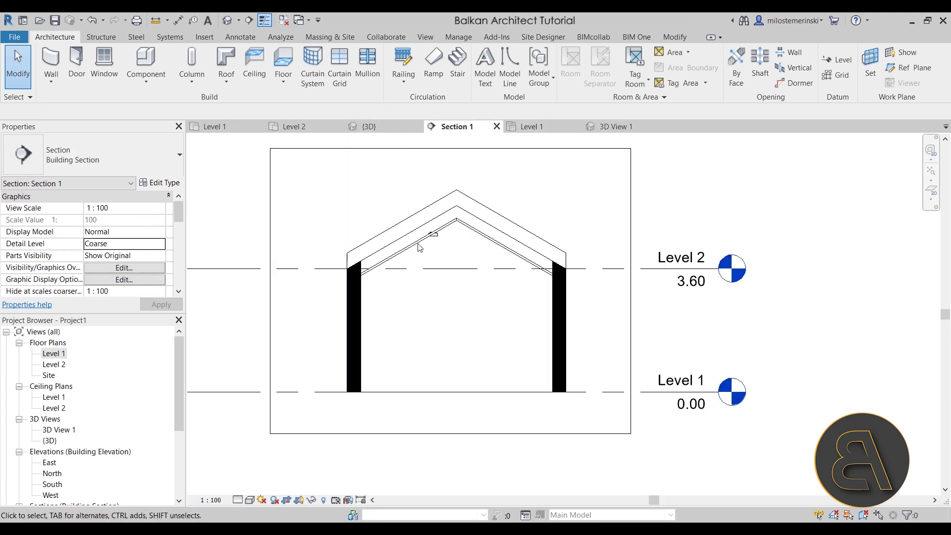
scroll(419, 246, up, 3)
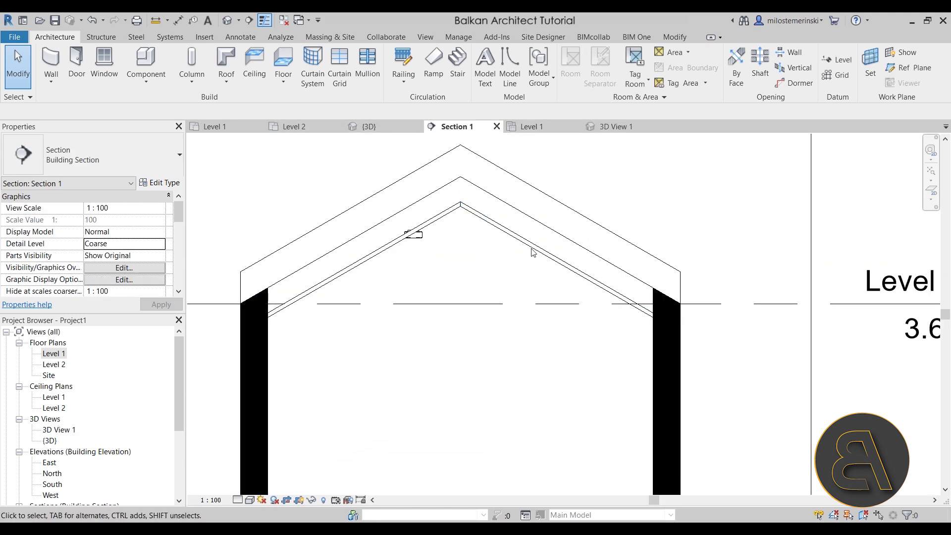